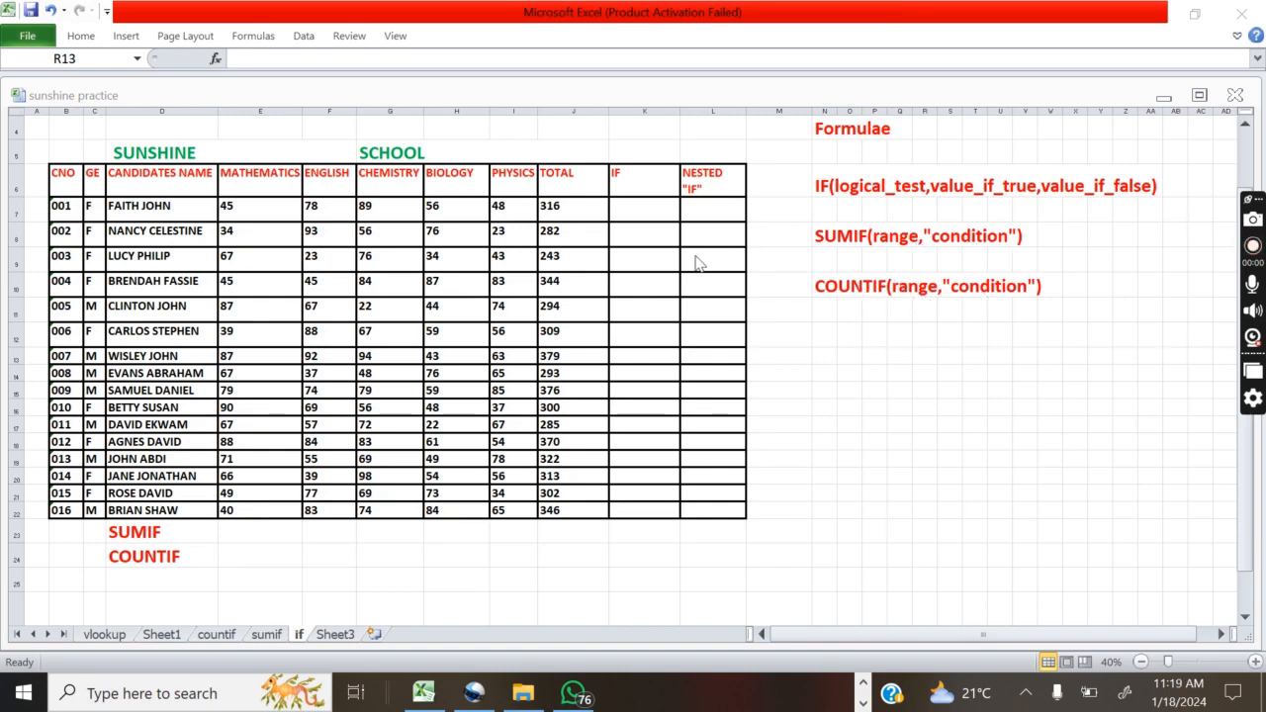
click(631, 209)
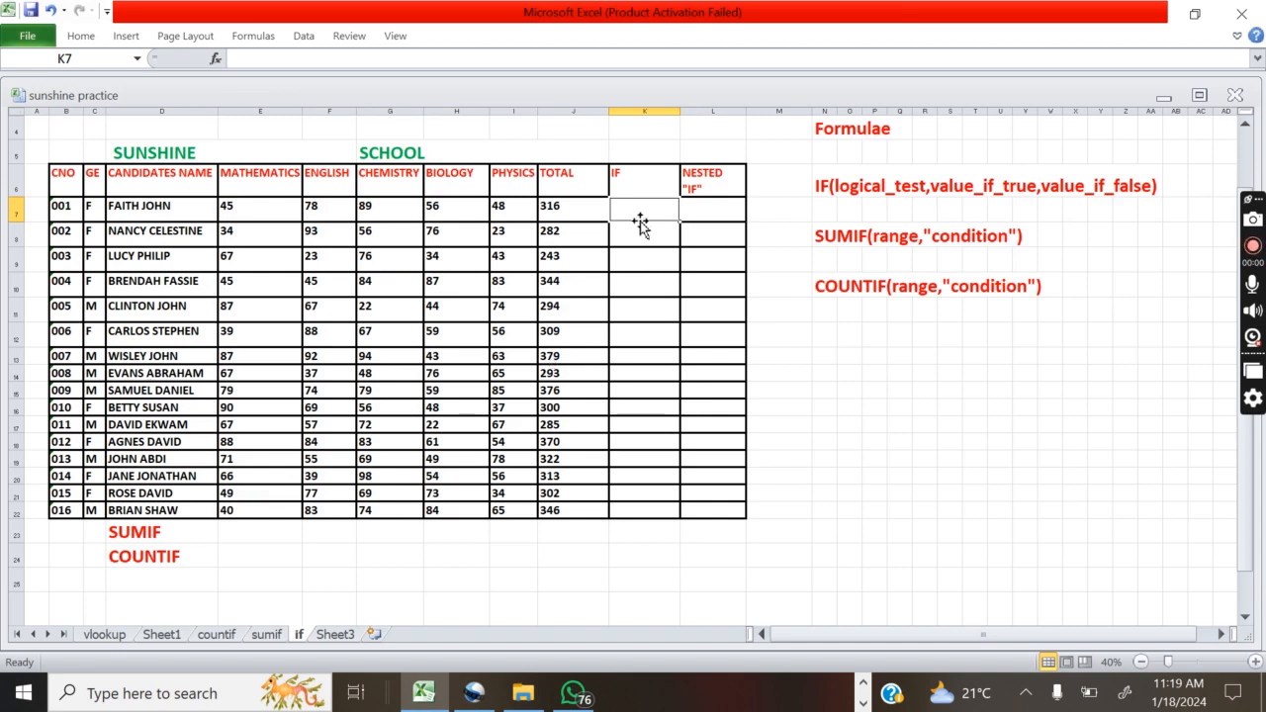
text(=)
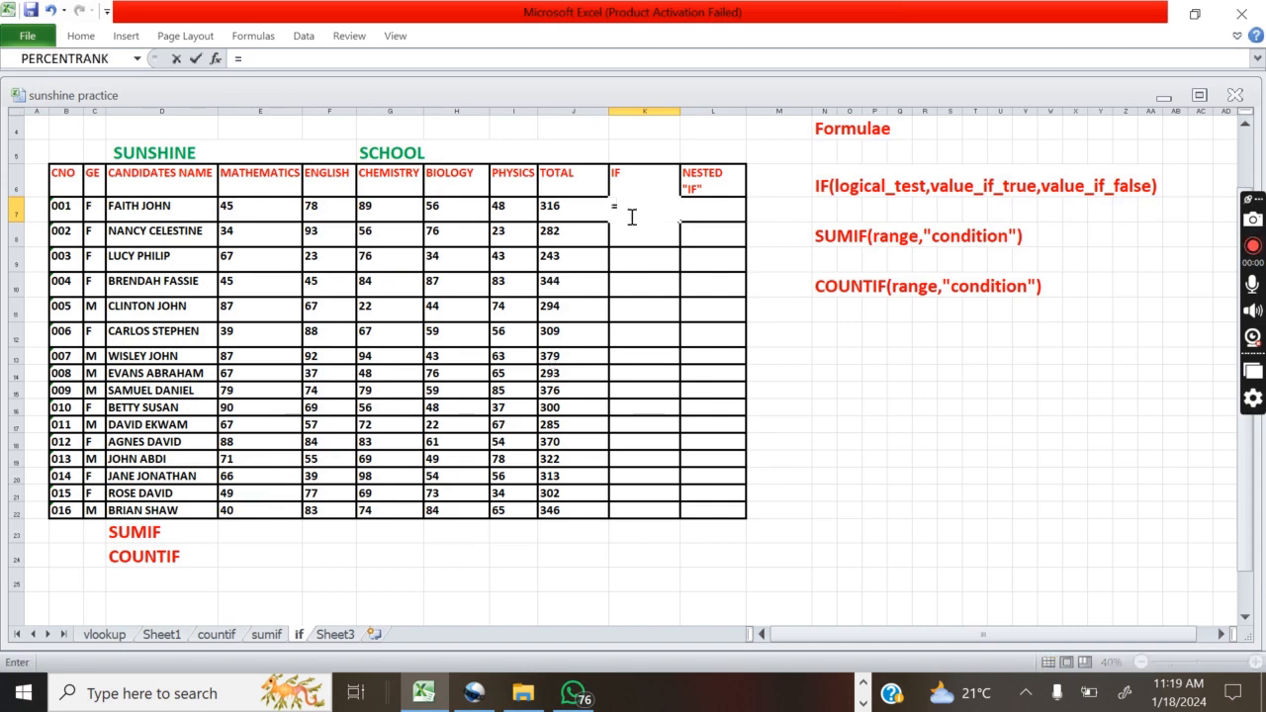
key(BackSpace)
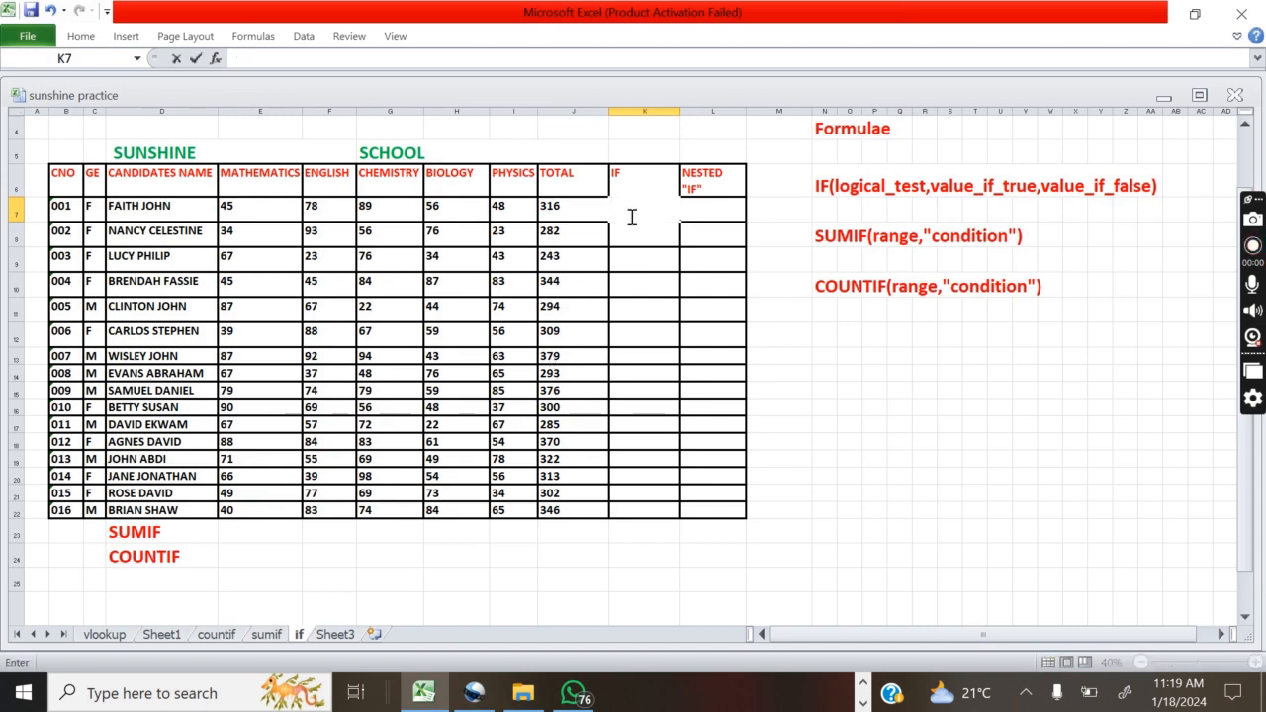
click(80, 37)
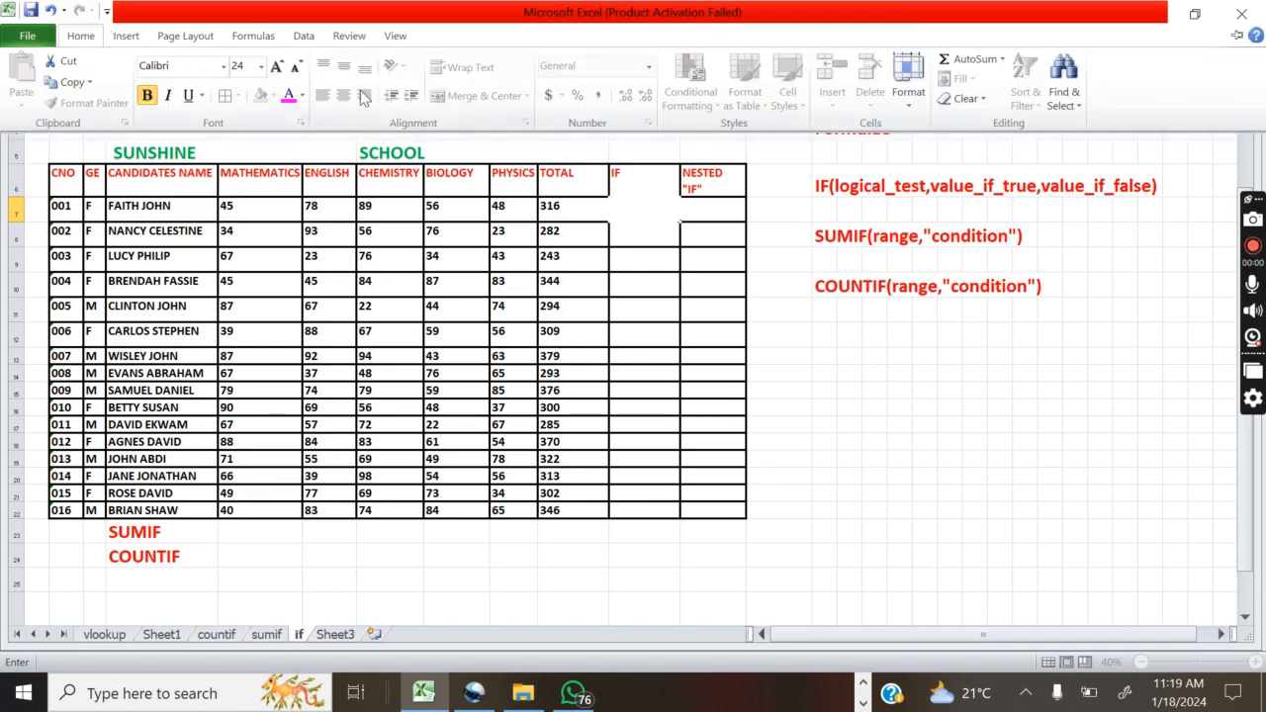
click(550, 199)
click(635, 206)
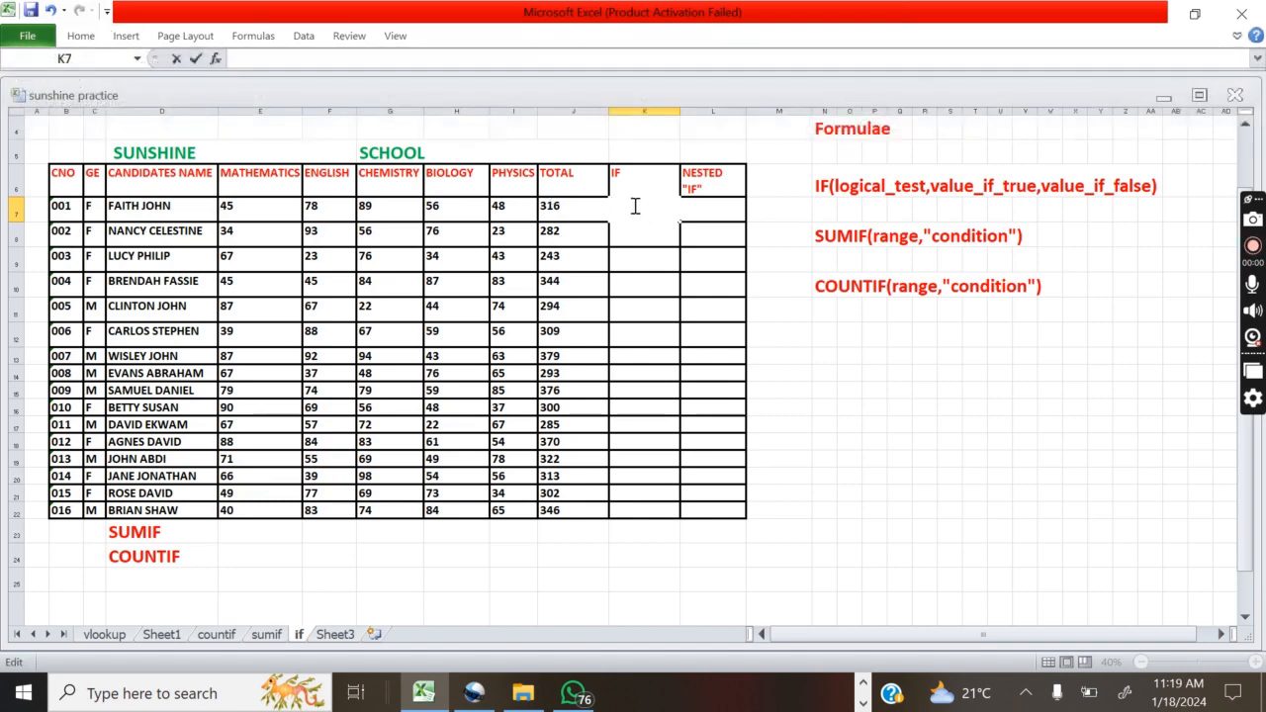
text(=)
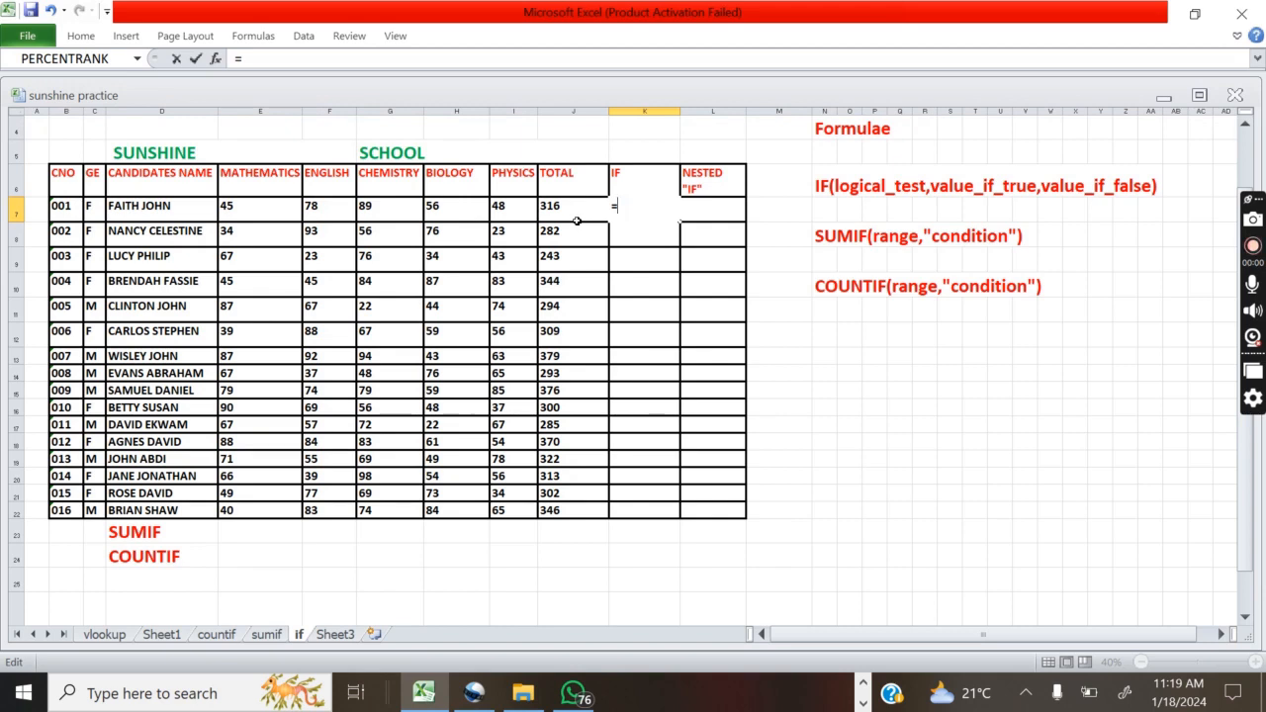
click(625, 267)
click(723, 214)
click(635, 205)
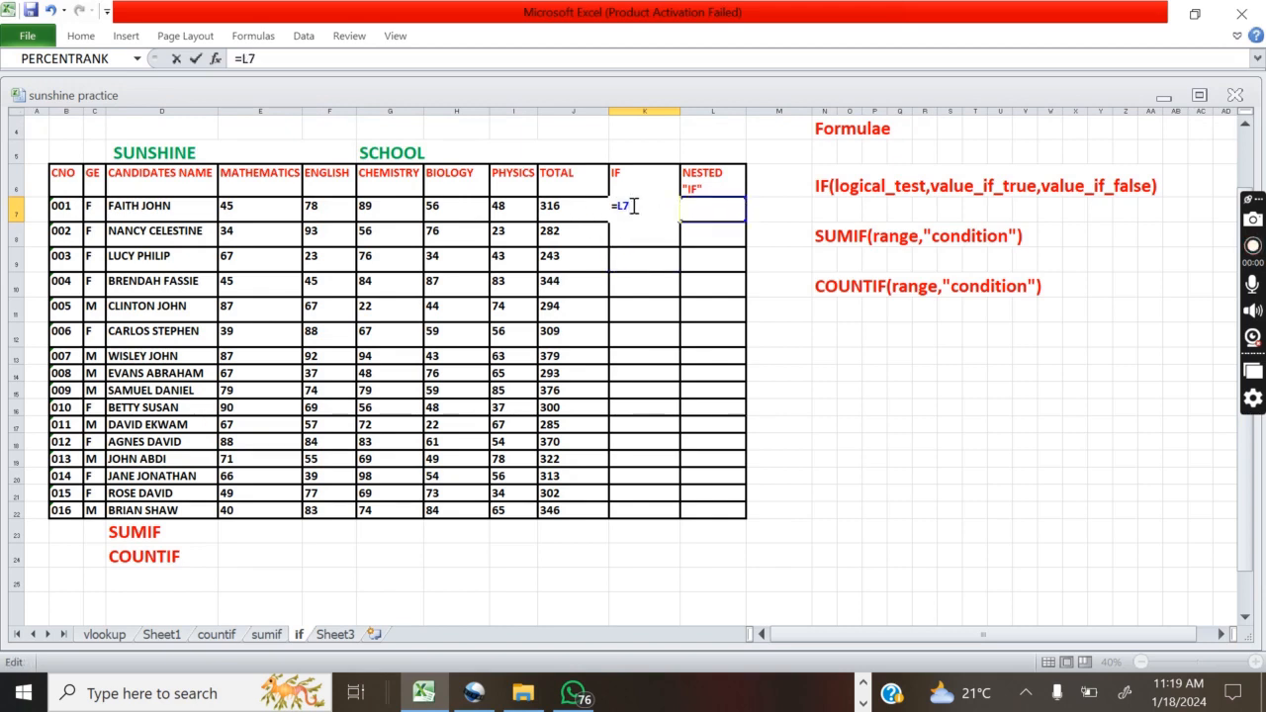
key(BackSpace)
key(BackSpace)
key(BackSpace)
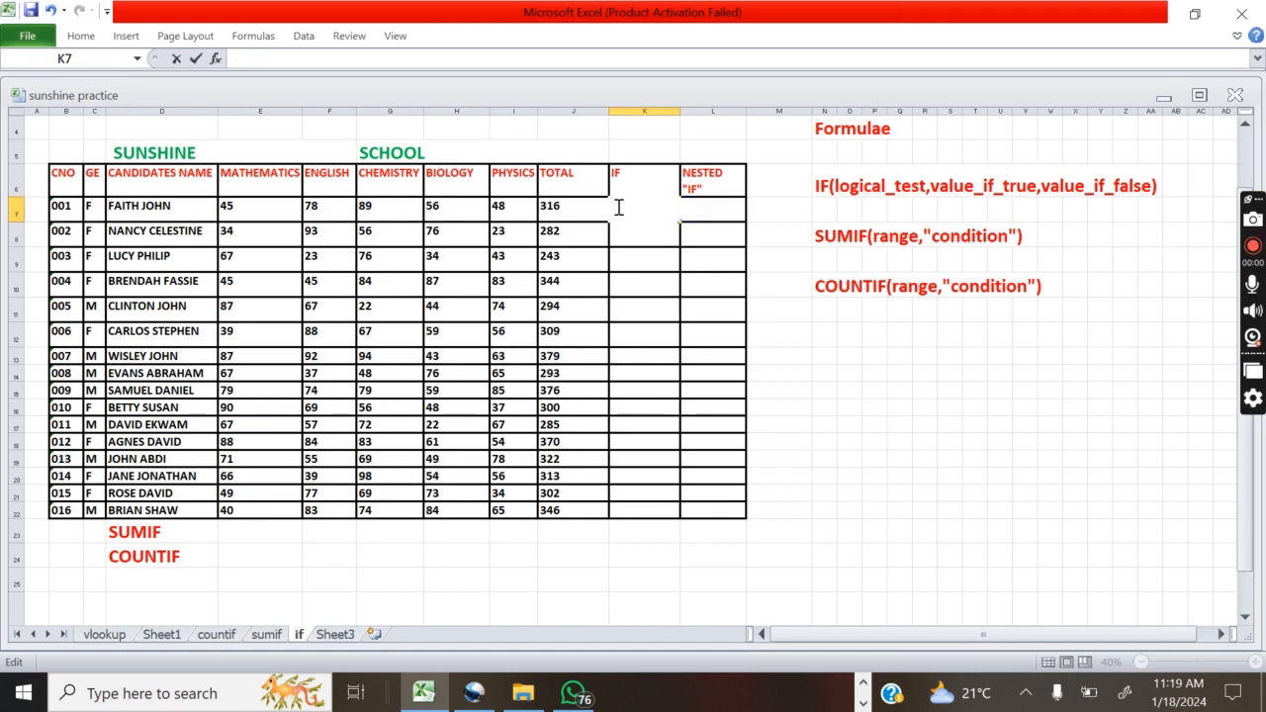
Step: Begin an IF formula in cell K7 in pink text, with the logical test J7>300
click(81, 36)
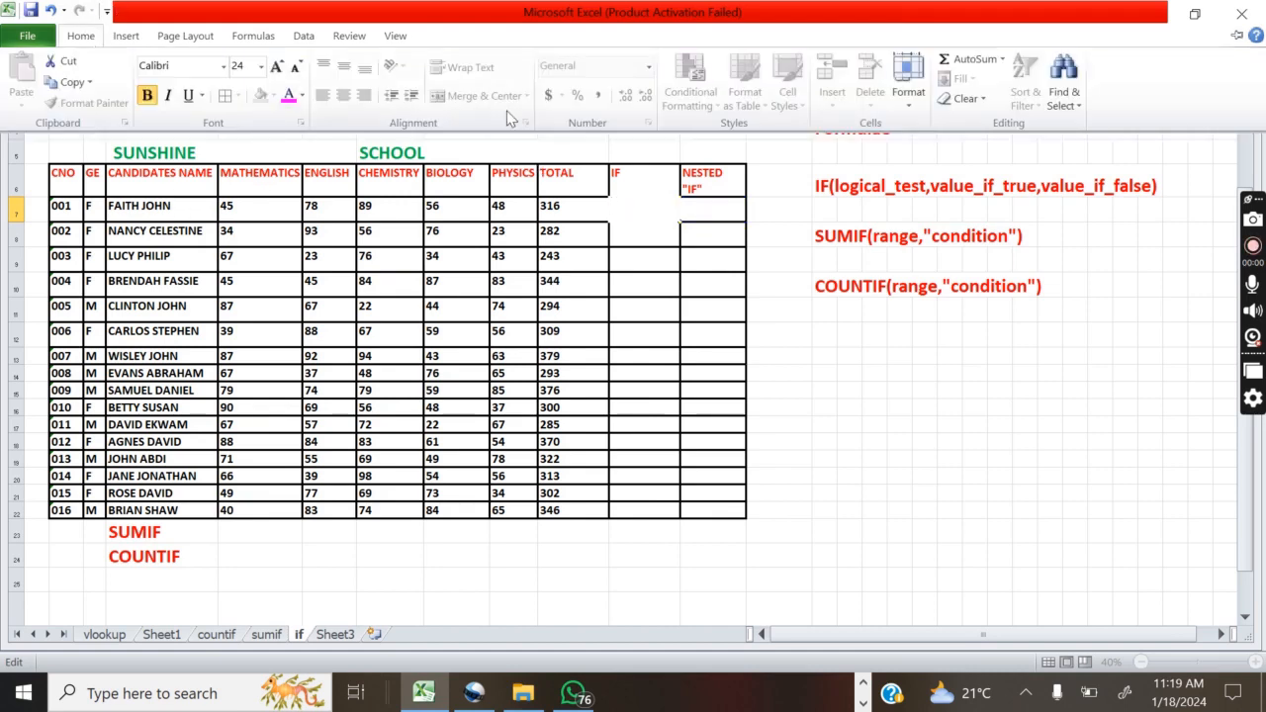
click(286, 95)
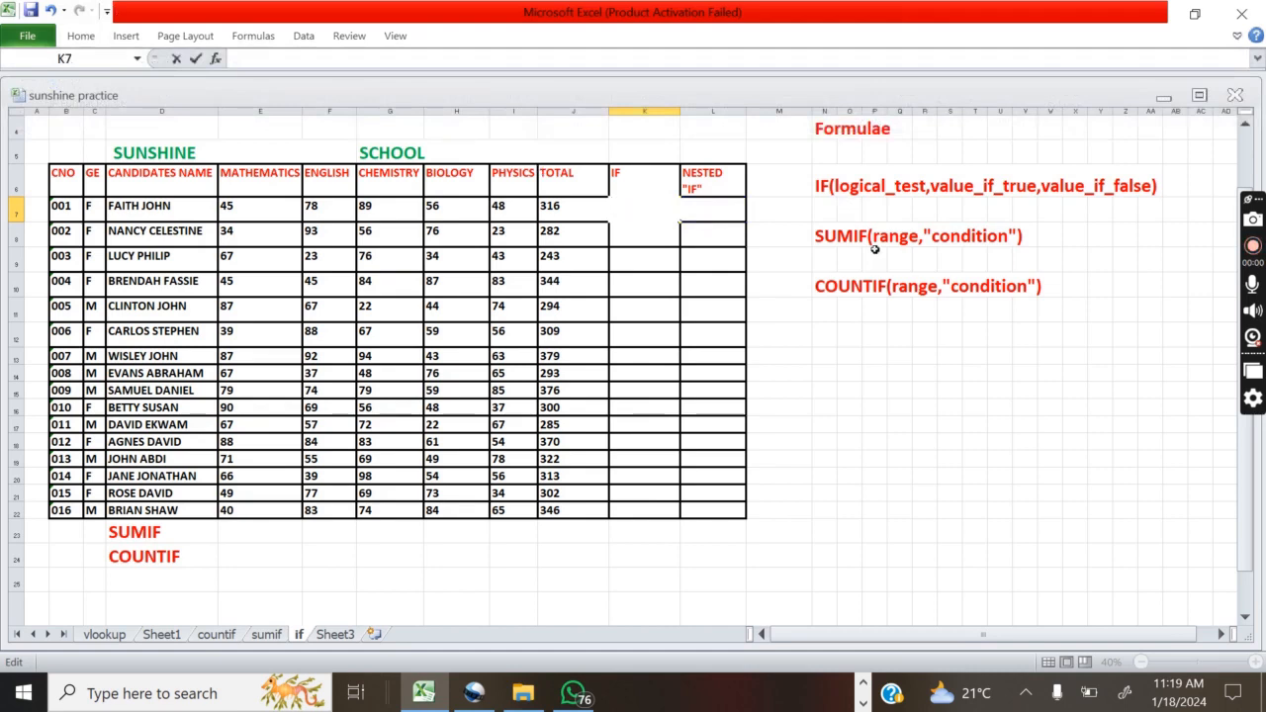
text(=)
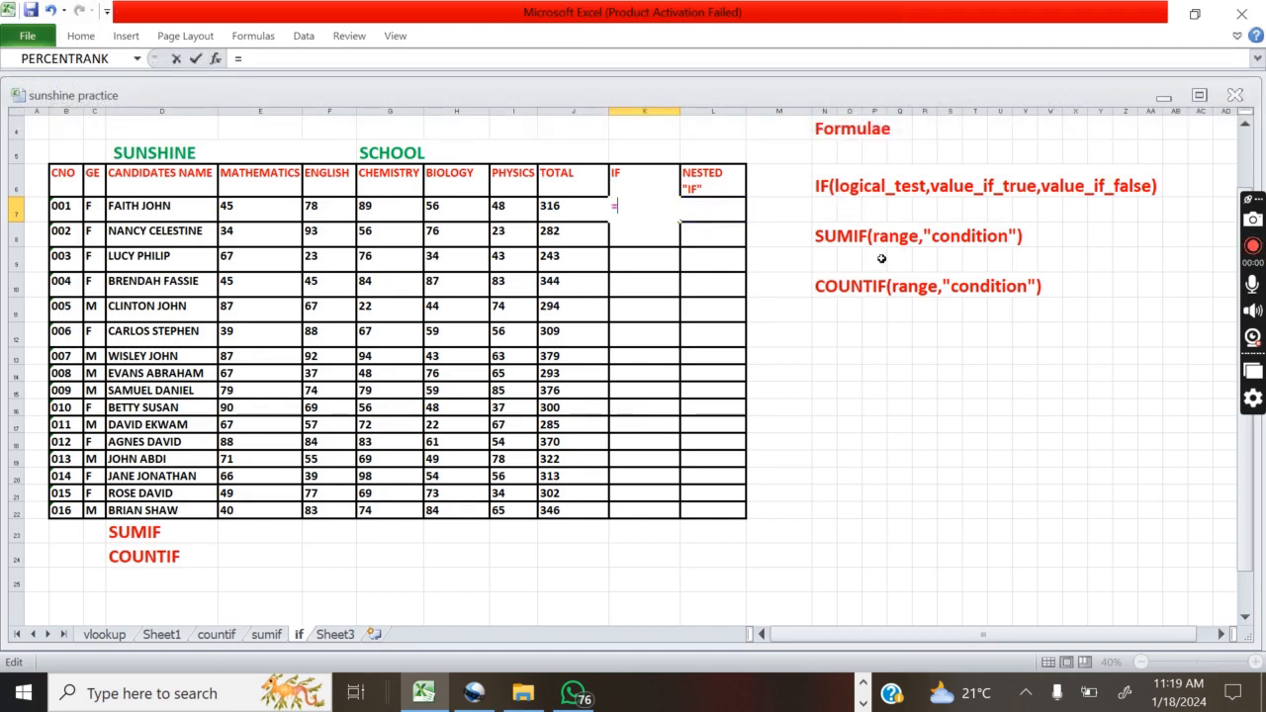
text(if)
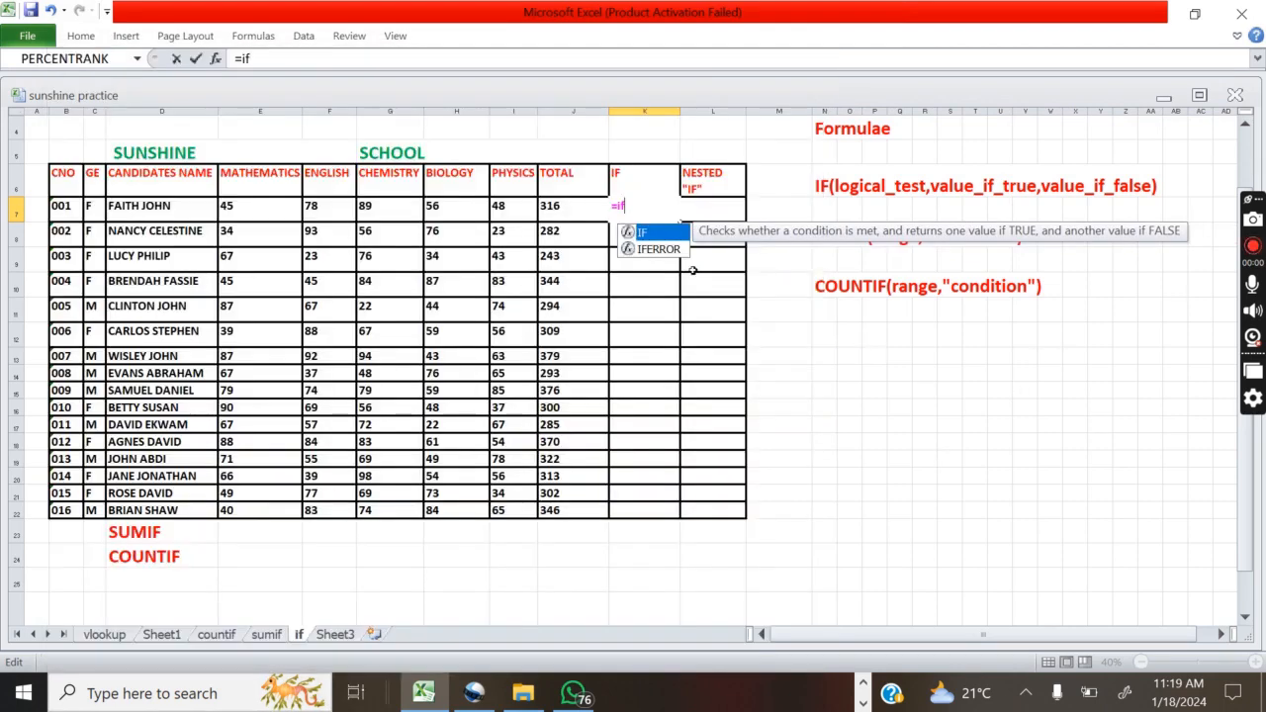
key(BackSpace)
key(BackSpace)
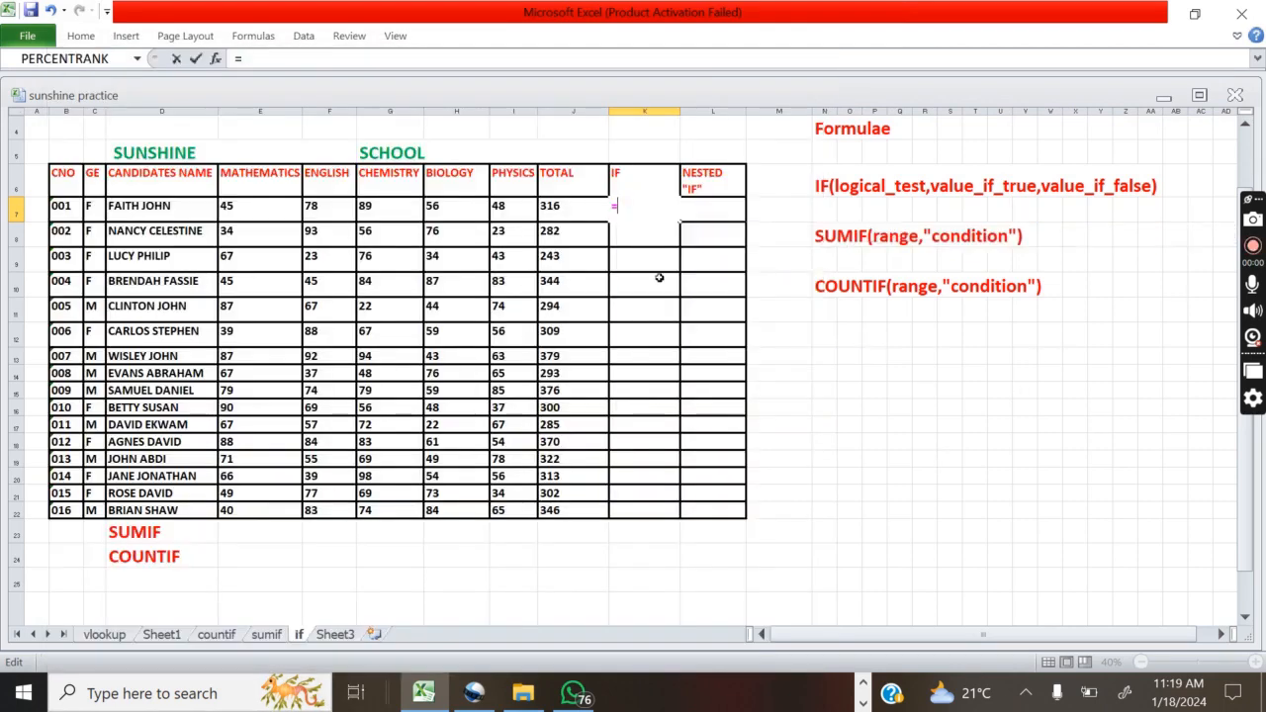
text(IF)
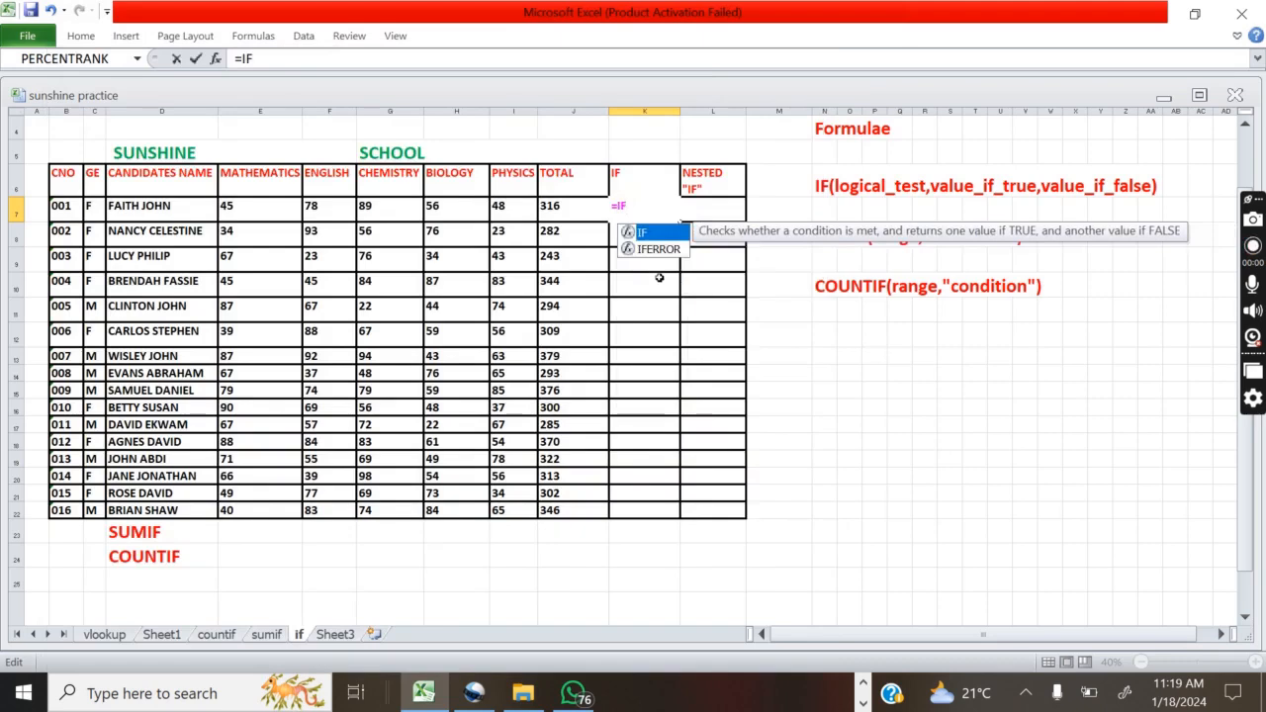
text(()
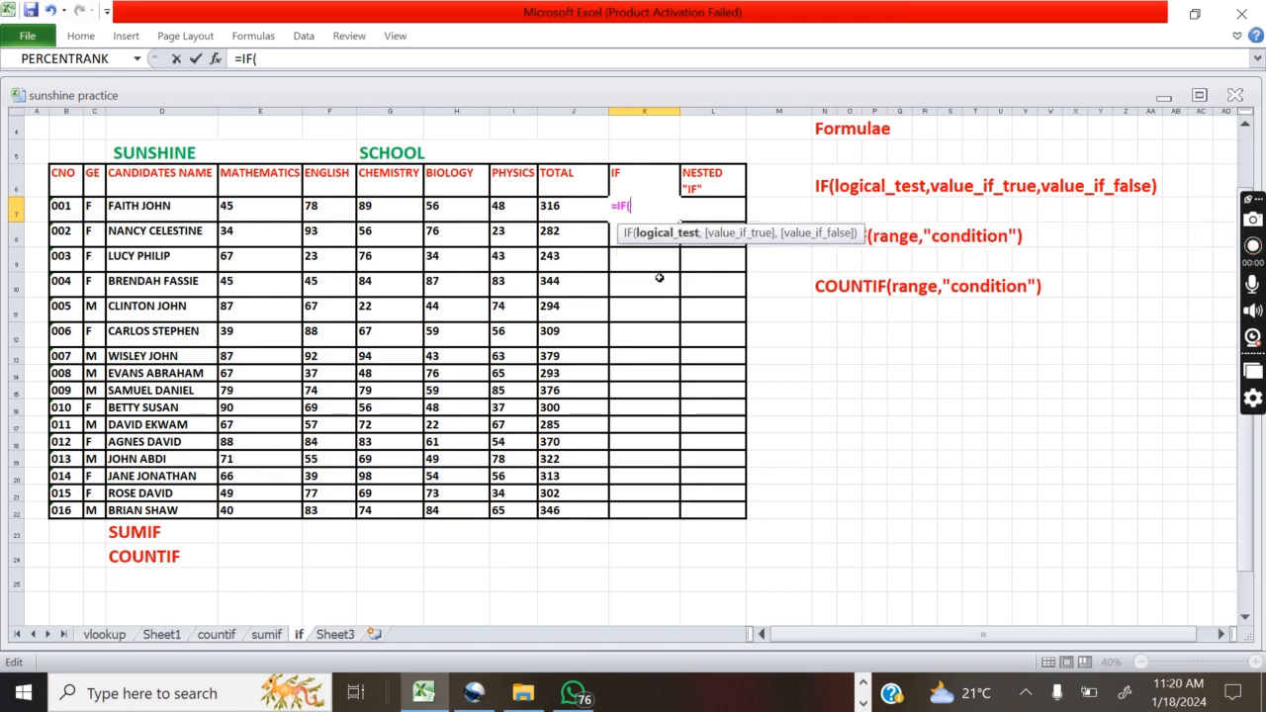
text(J7)
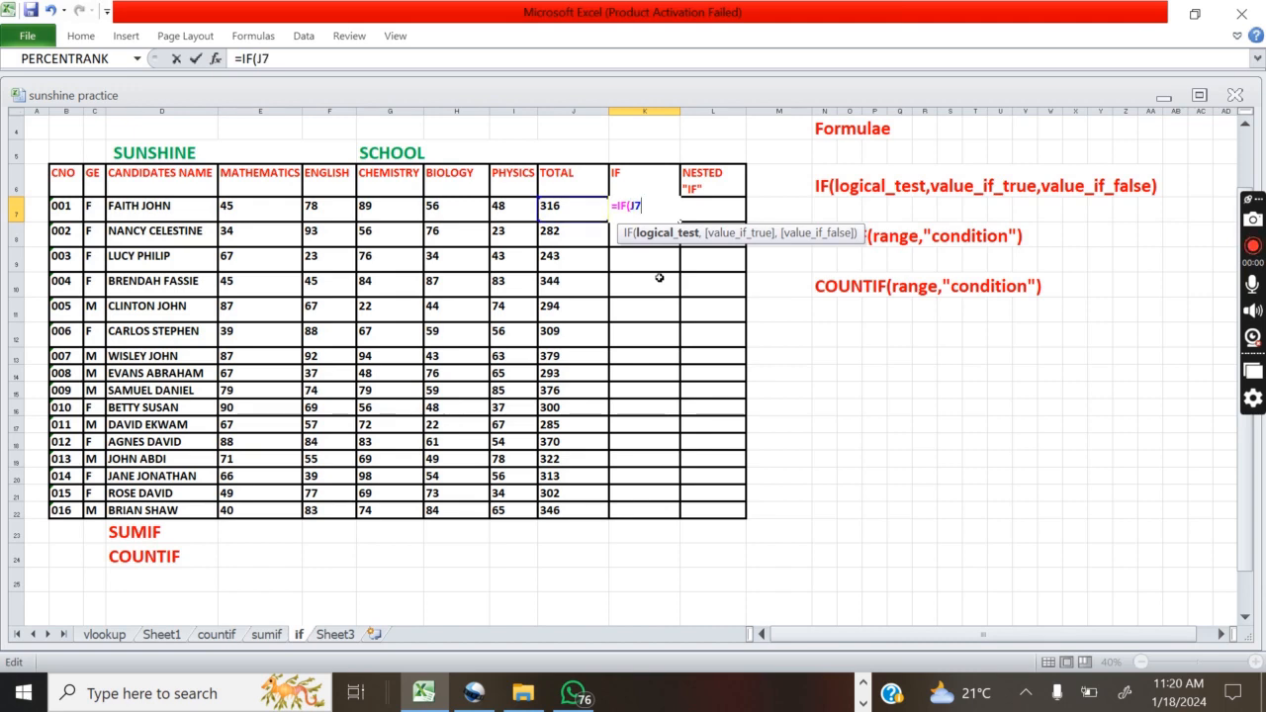
text(>5)
key(BackSpace)
text(300)
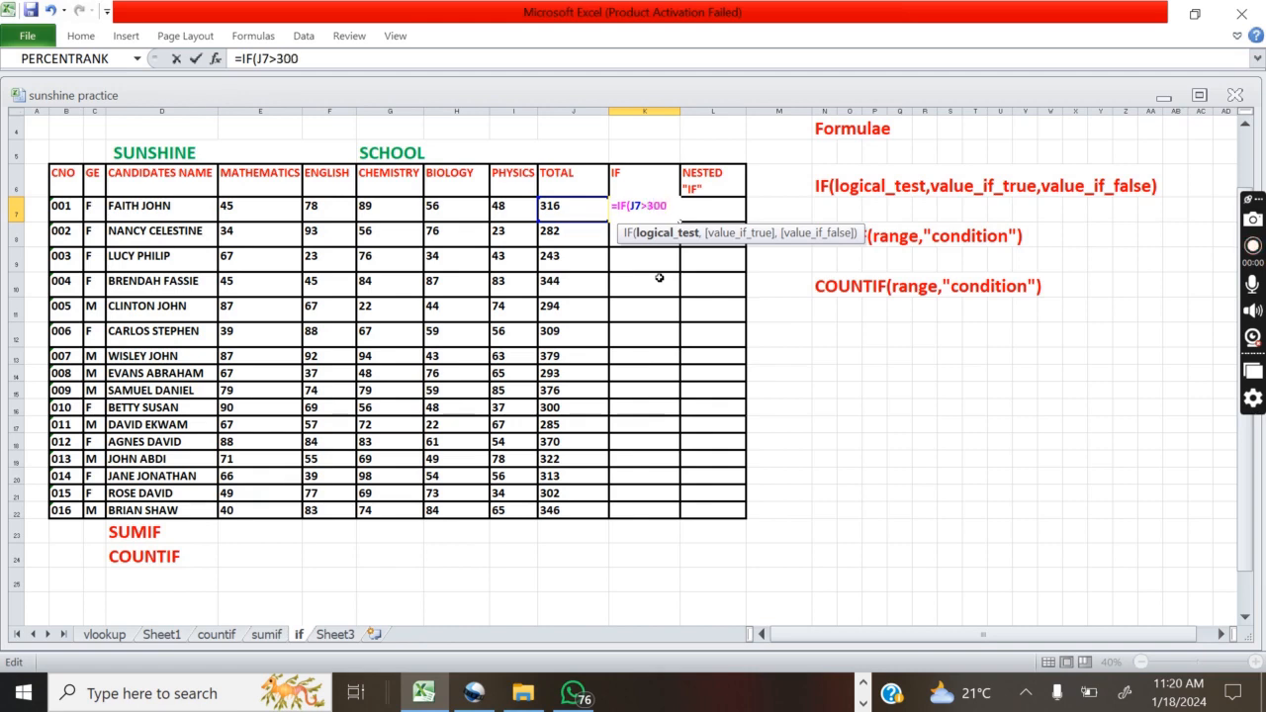
Step: Complete the K7 formula so it returns "GOOD" when the test is true and "FAIL" when it is false
text(,)
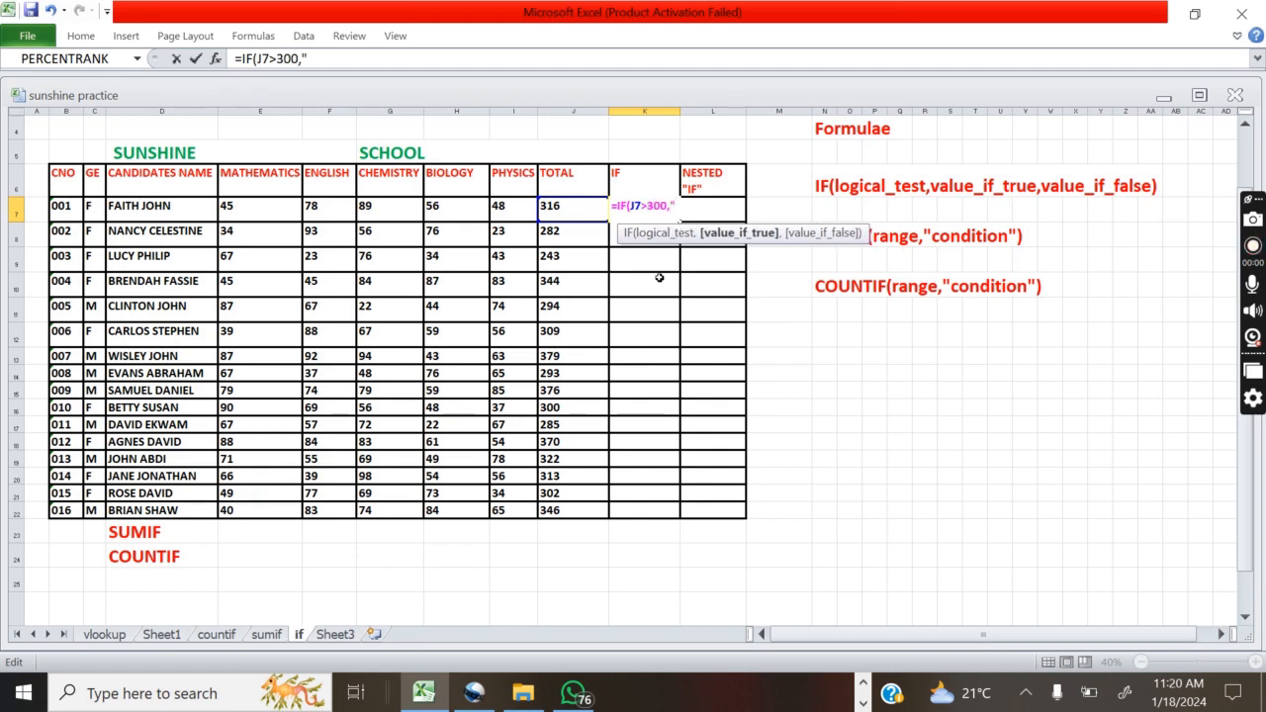
text("GOOD)
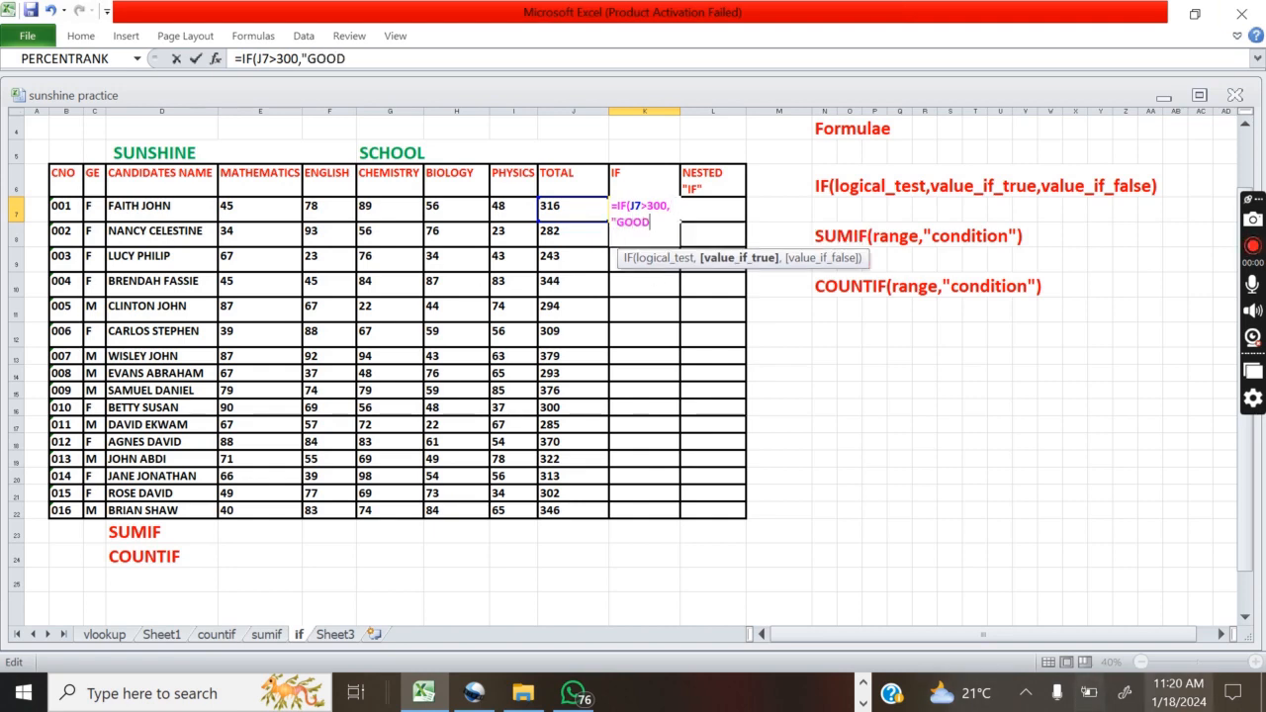
text(")
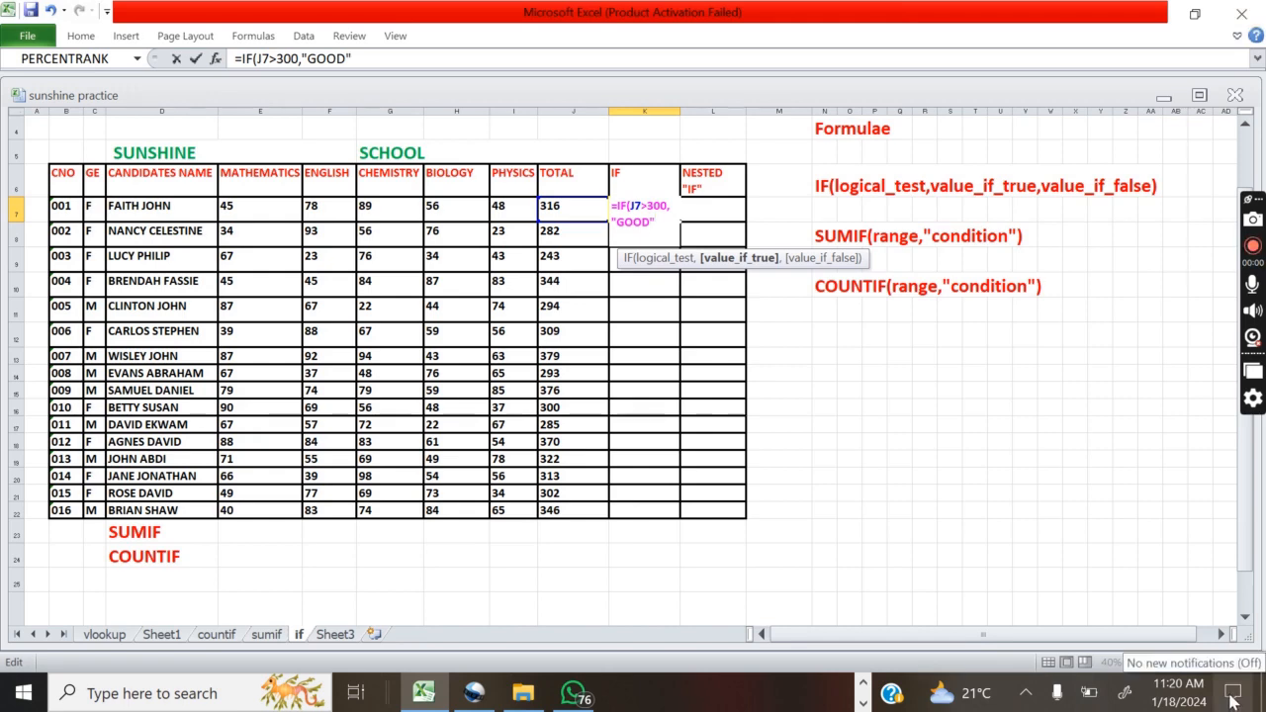
text(,)
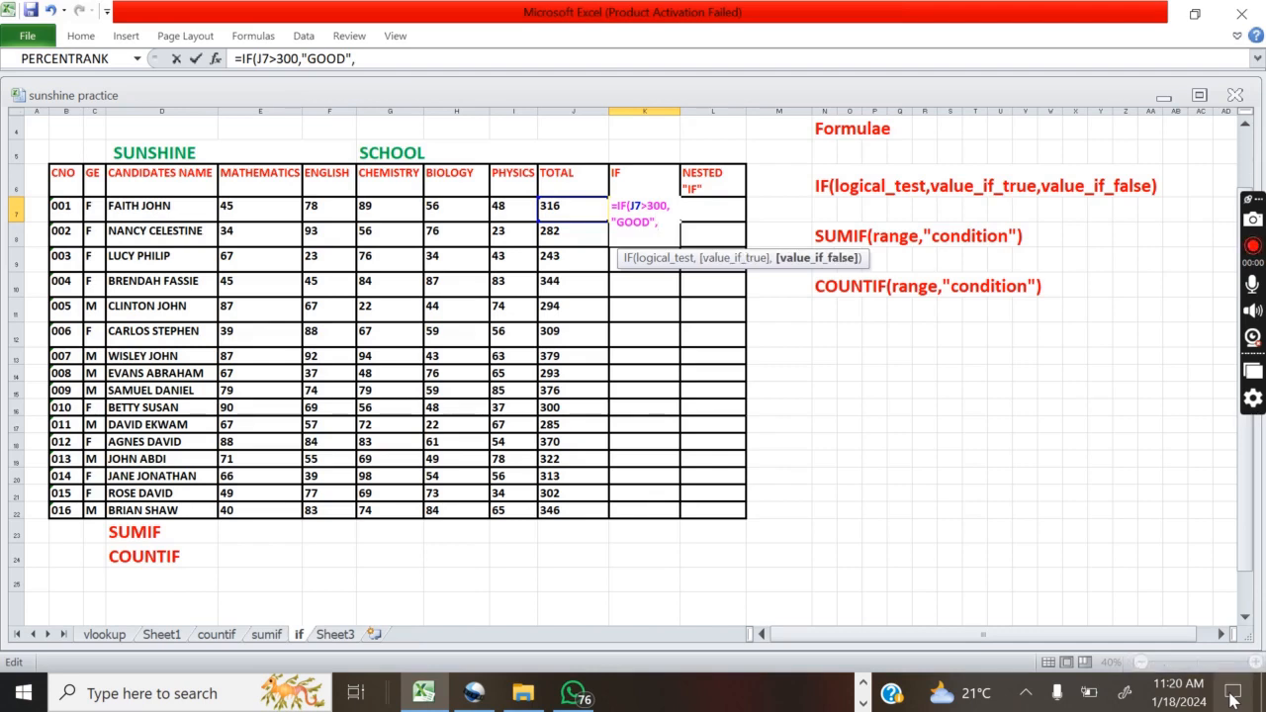
text(FAI)
key(BackSpace)
key(BackSpace)
key(BackSpace)
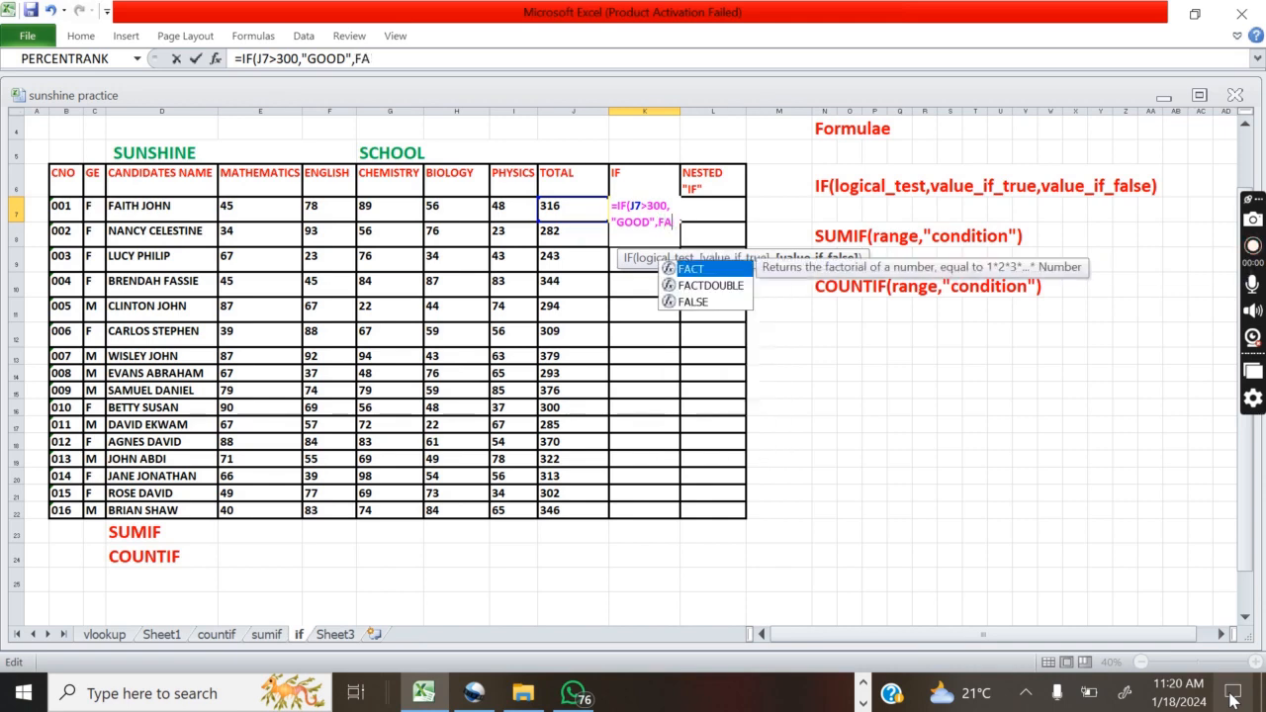
text("FAIL)
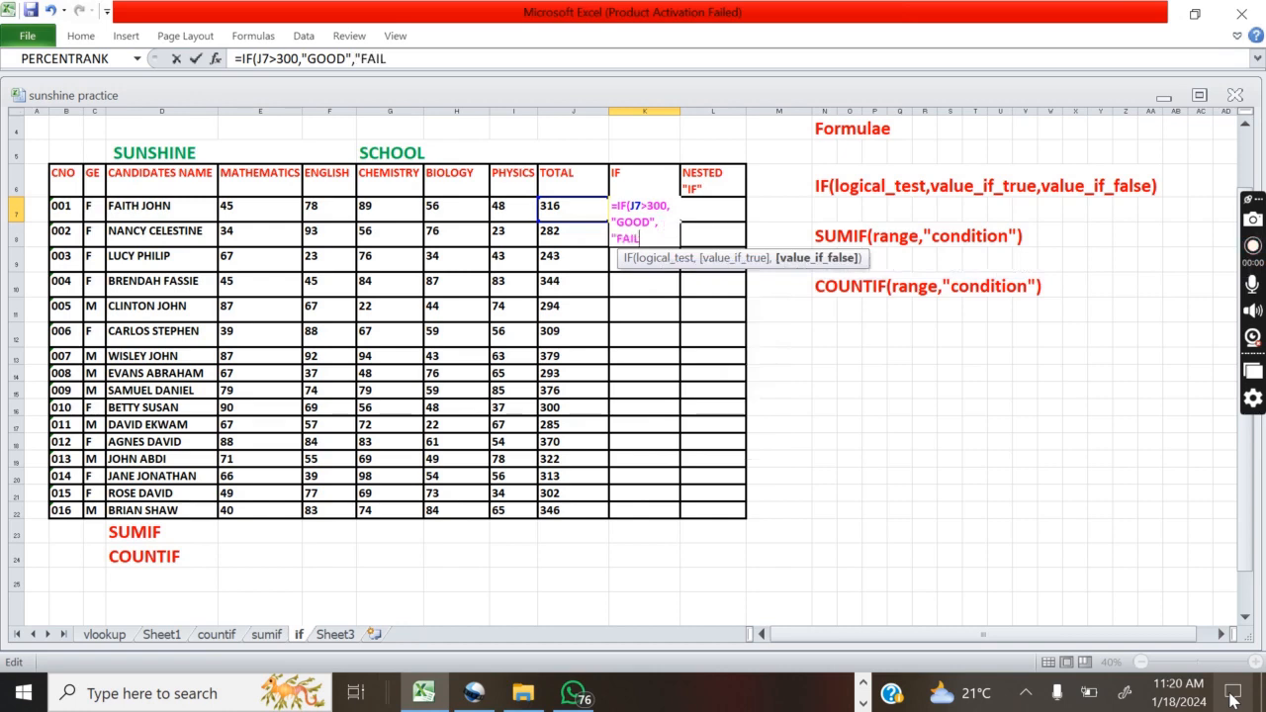
text("))
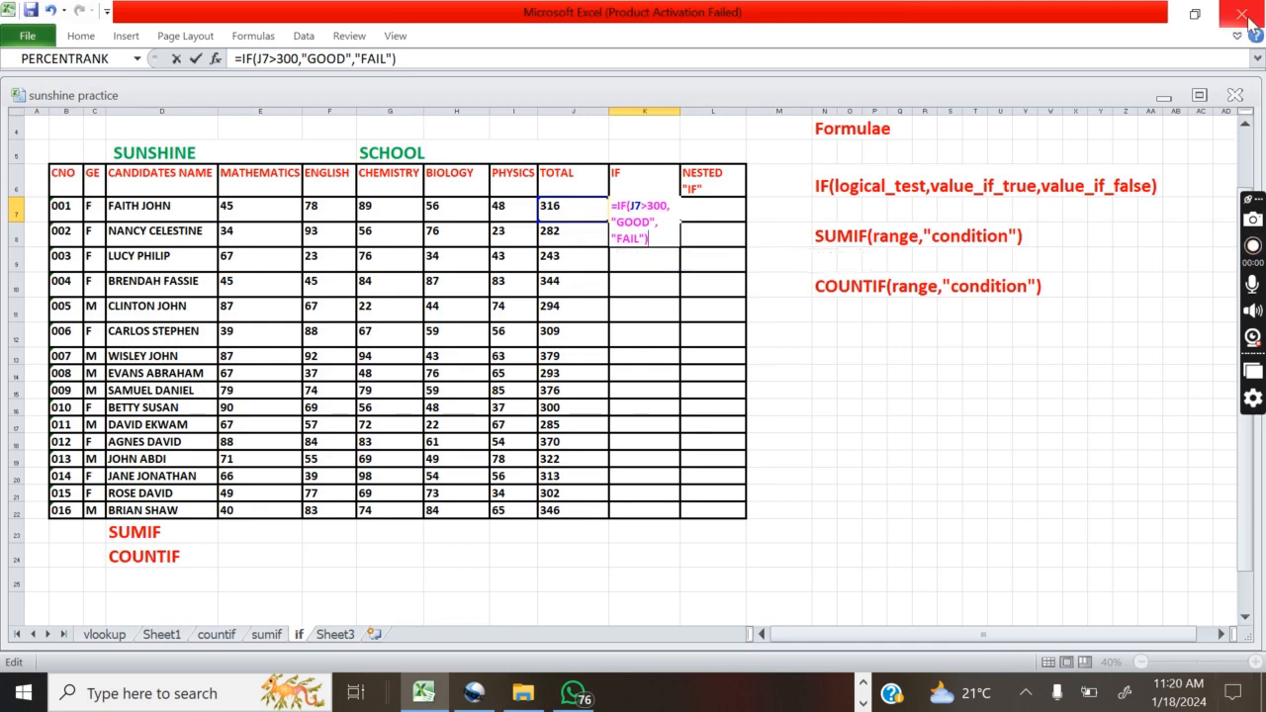
key(Return)
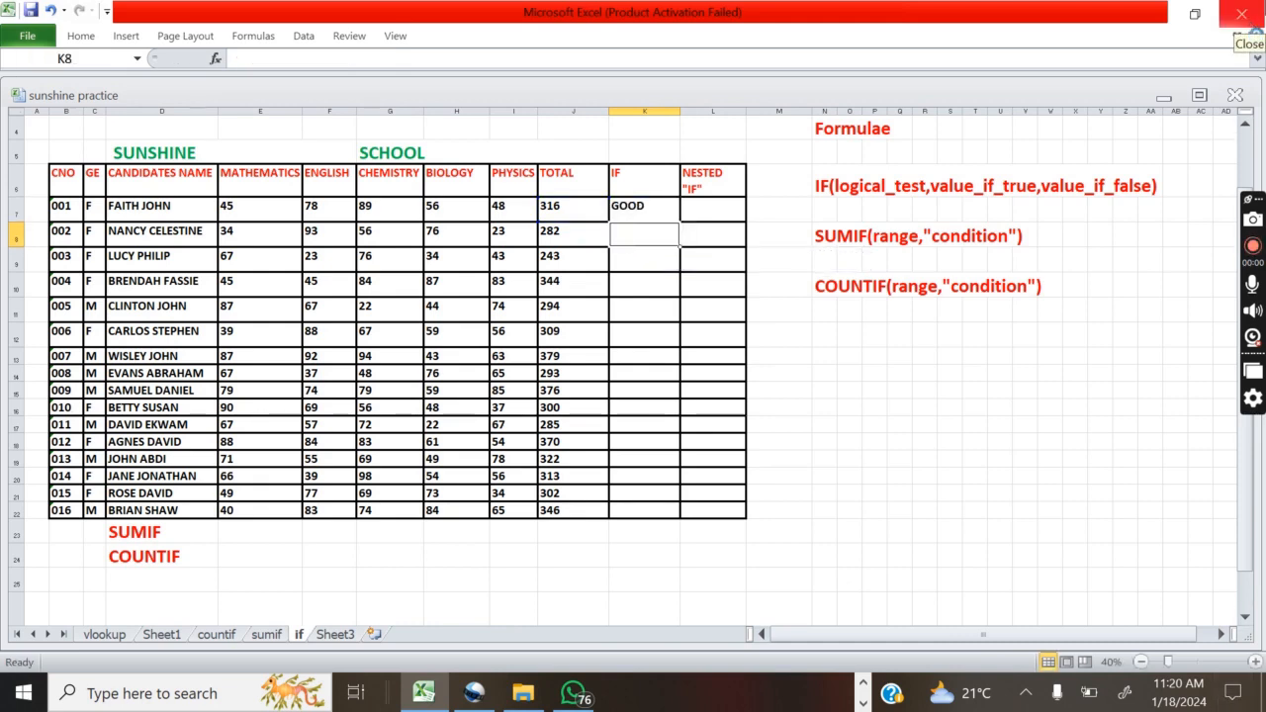
Step: Set the font colour of cell K7 to pink and fill its IF formula down through K22
click(643, 206)
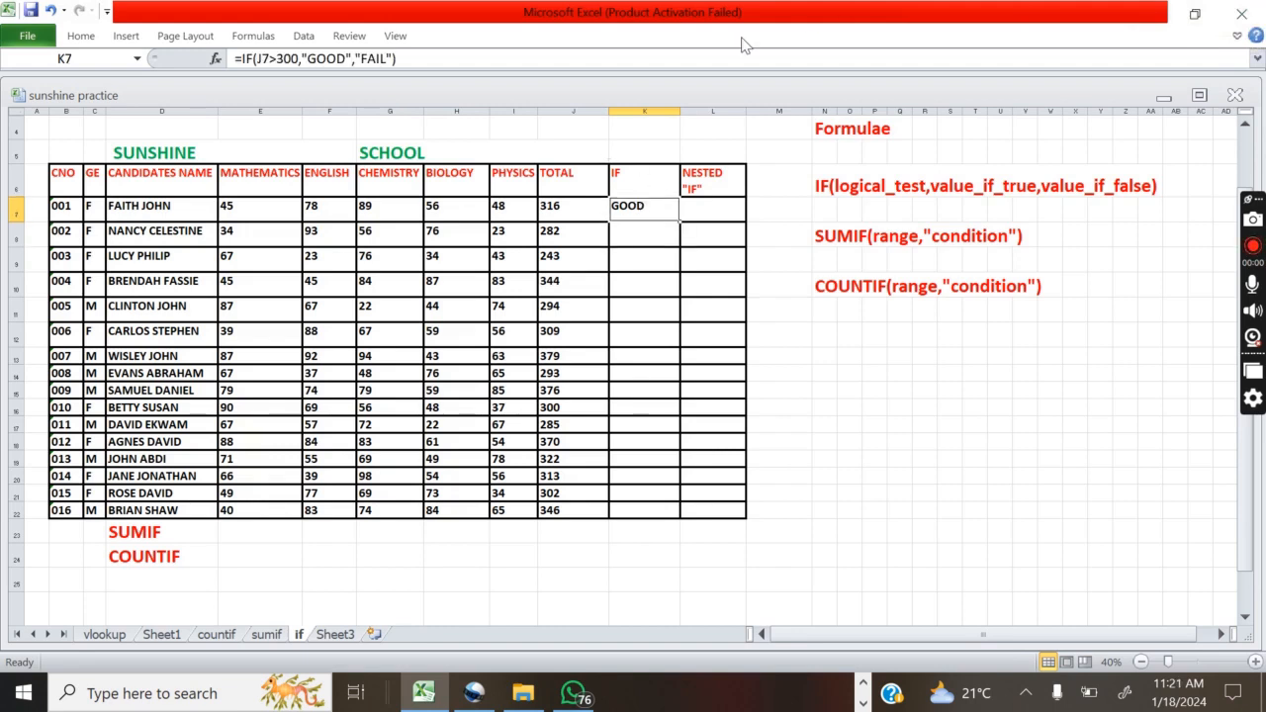
click(91, 35)
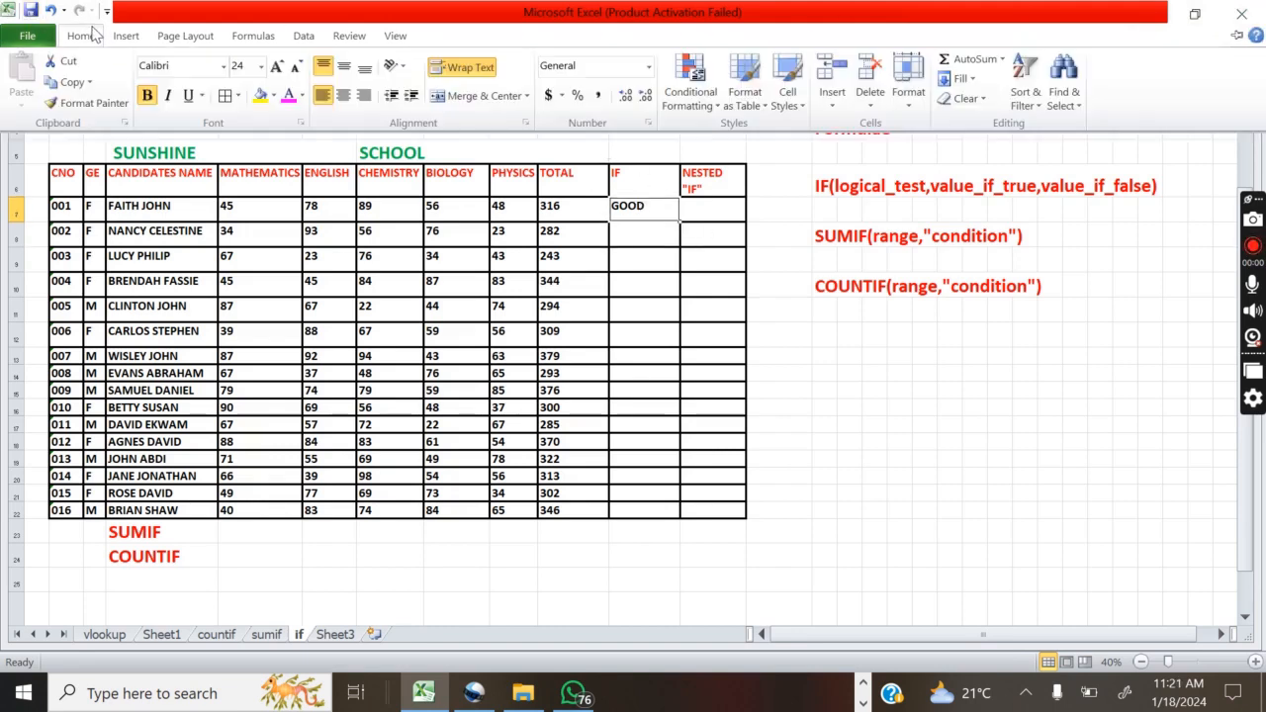
click(289, 95)
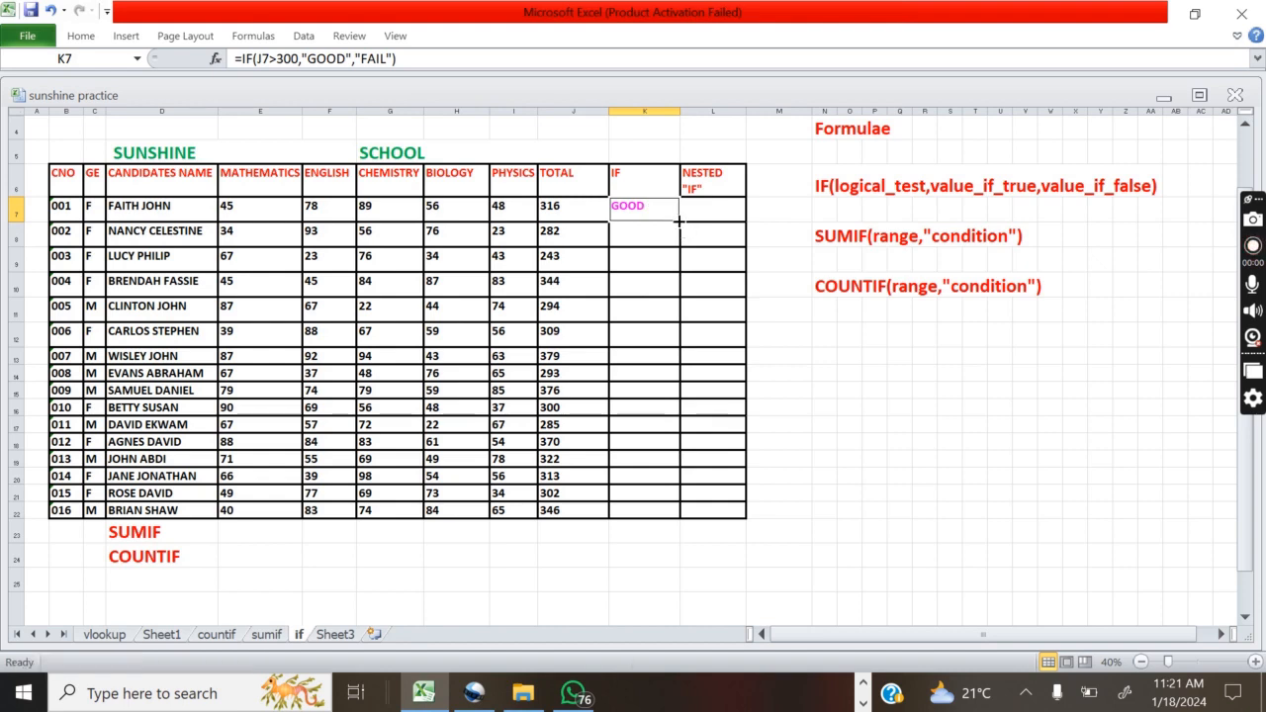
drag(679, 234, 666, 510)
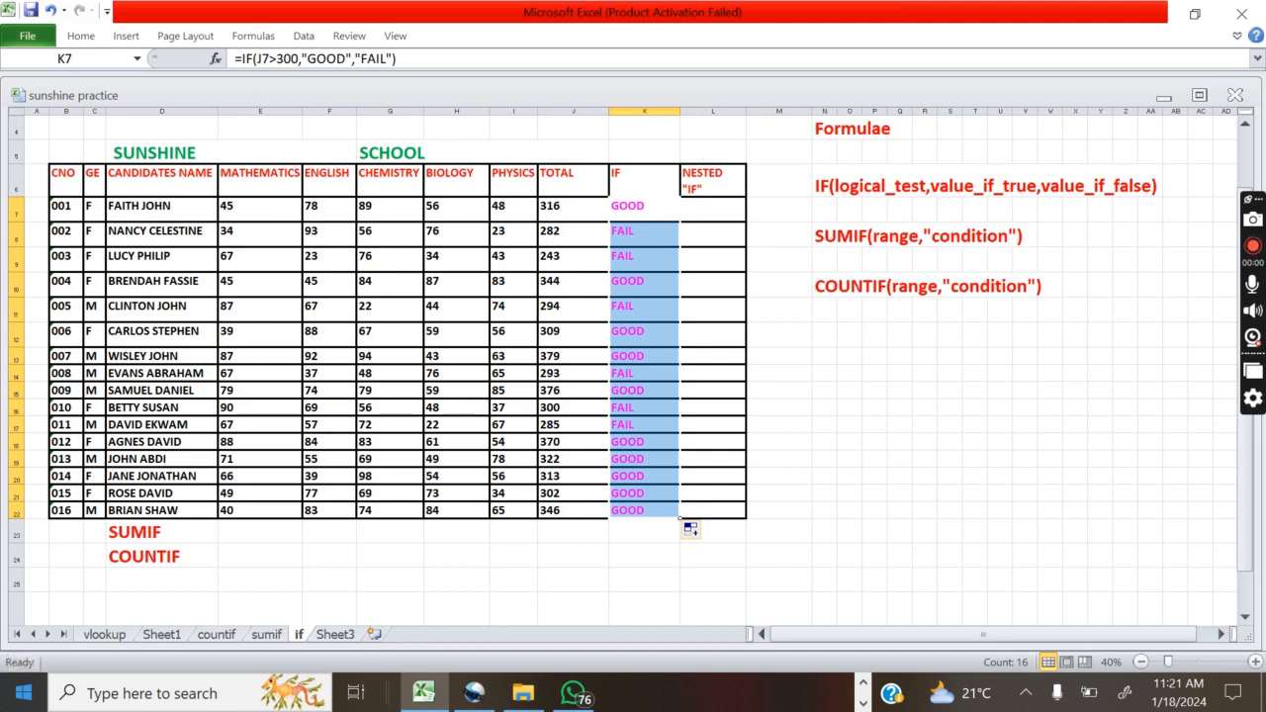
Step: Begin an IF formula in cell L7 with the logical test J7>300 and "GOOD" as the value if true
click(706, 210)
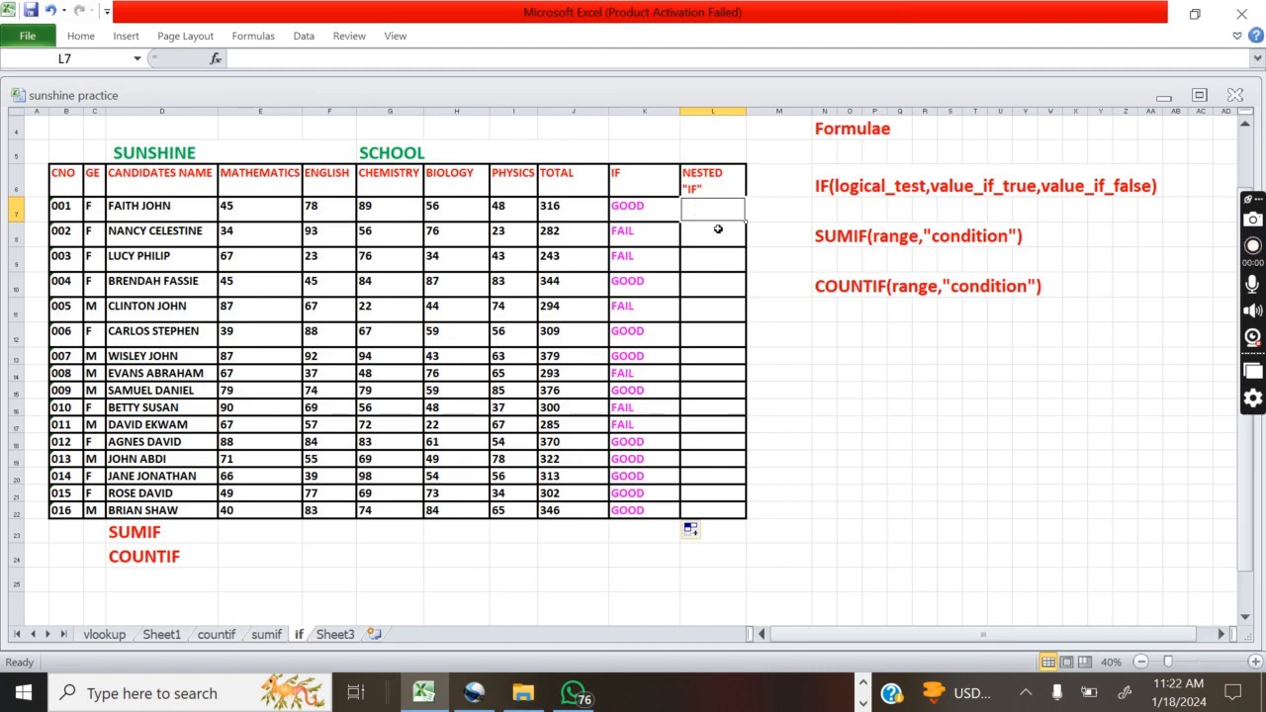
text(=)
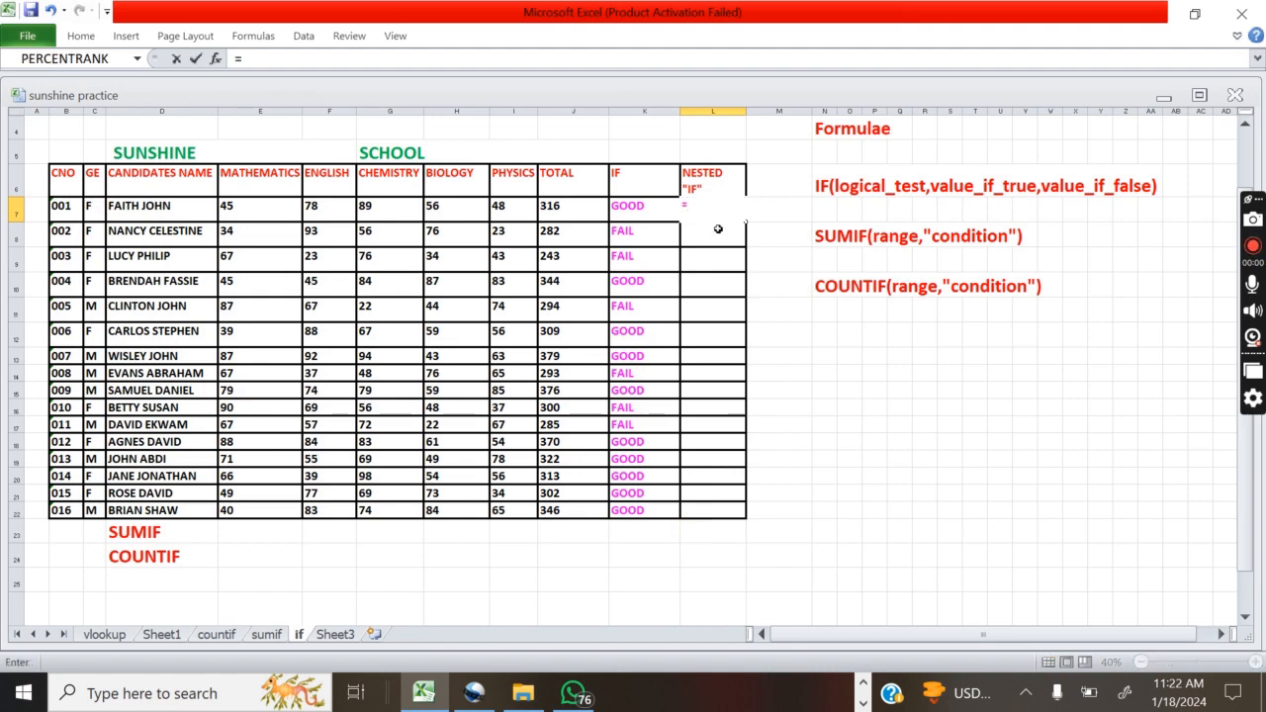
text(IF)
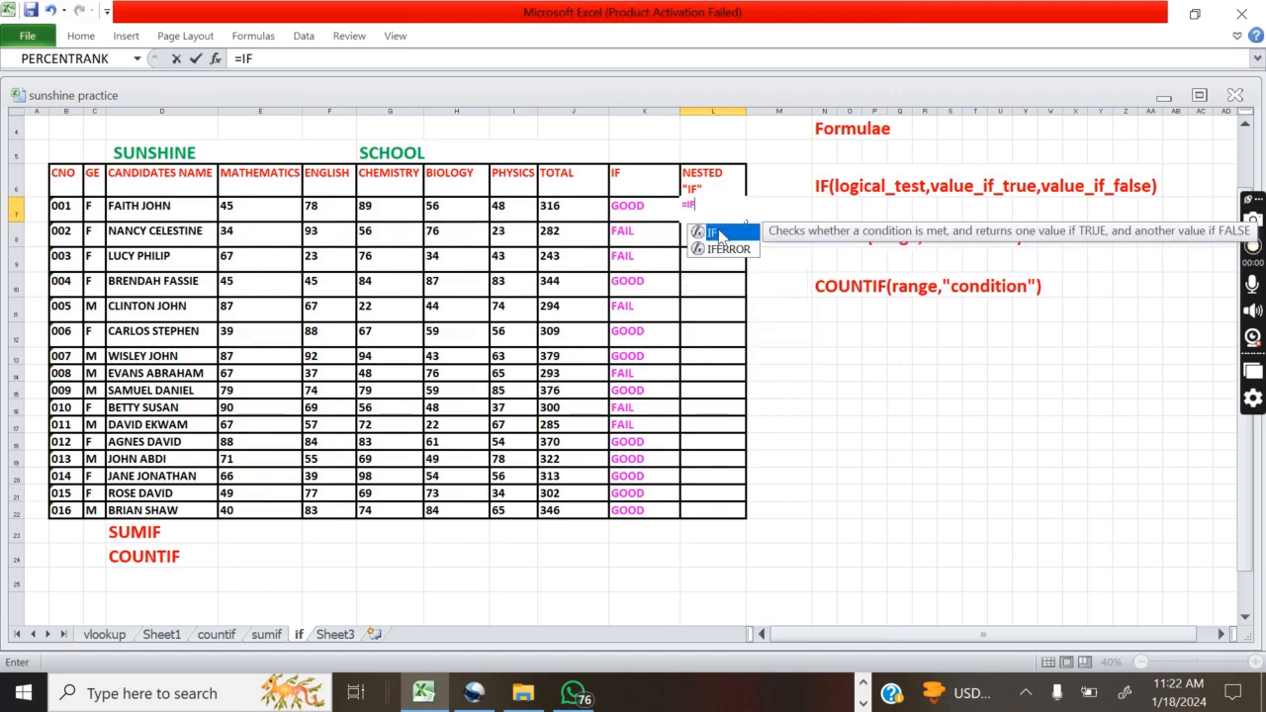
text(()
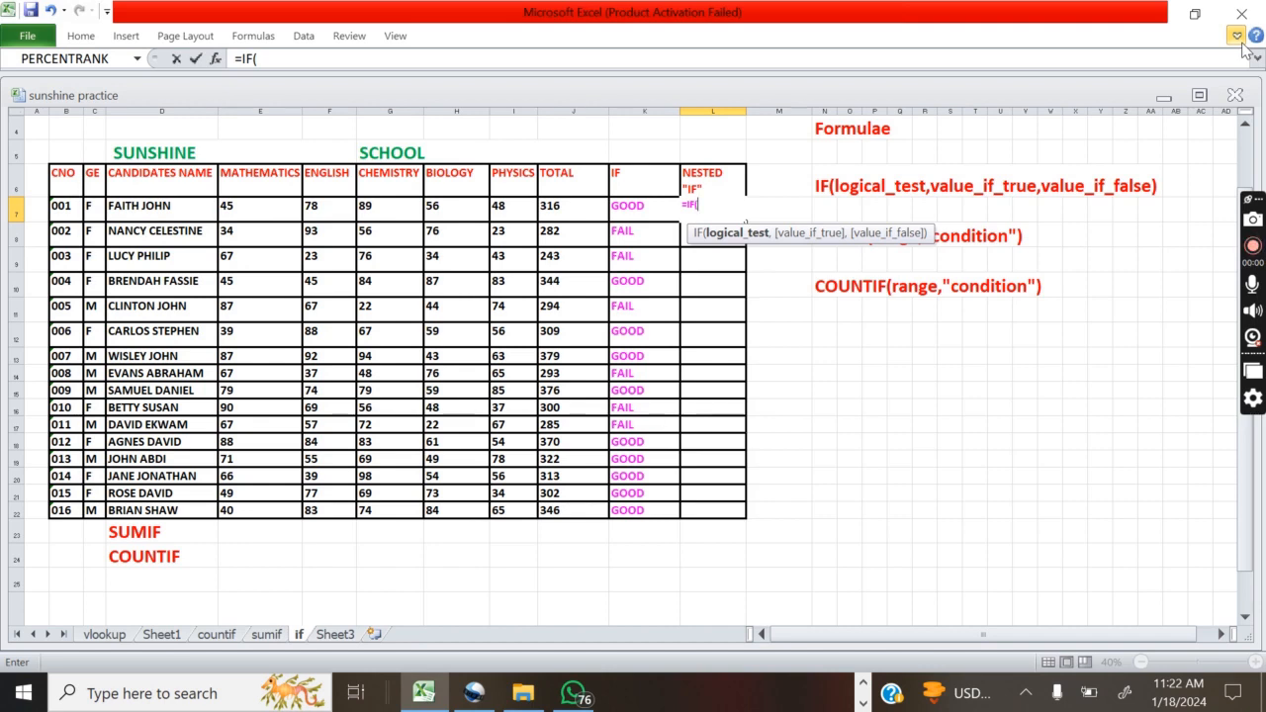
text(J7>300)
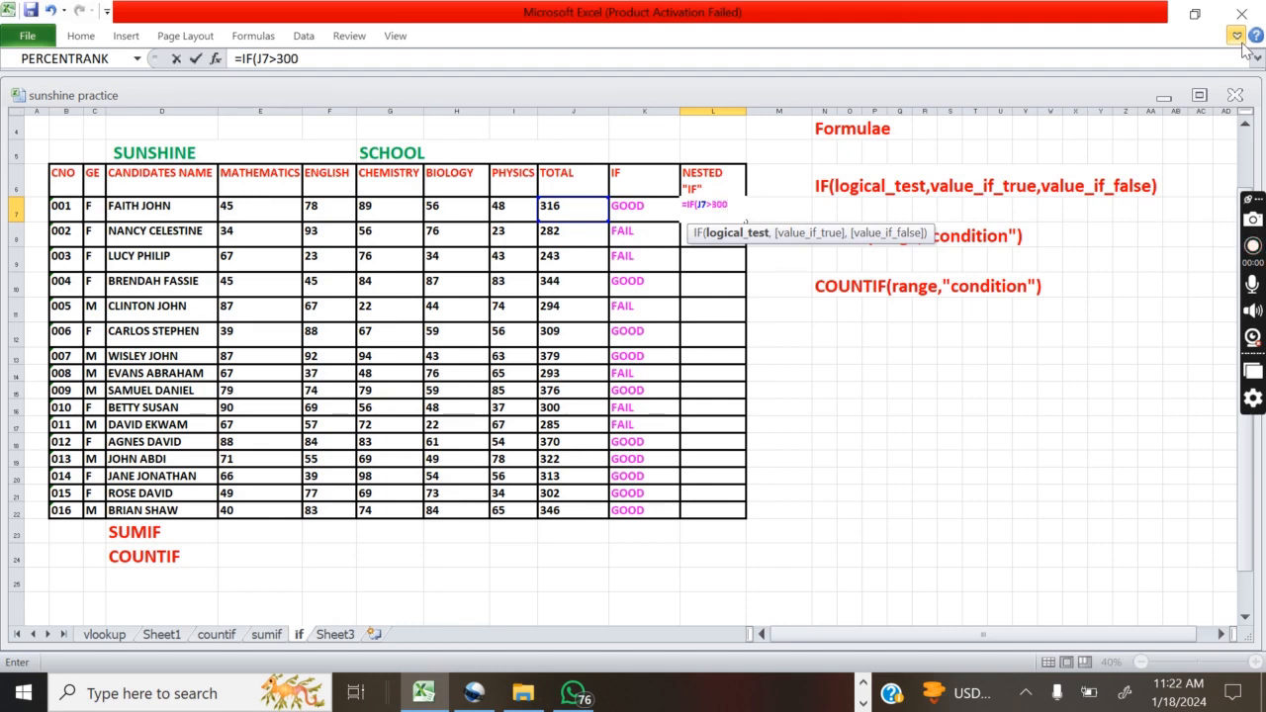
text(,")
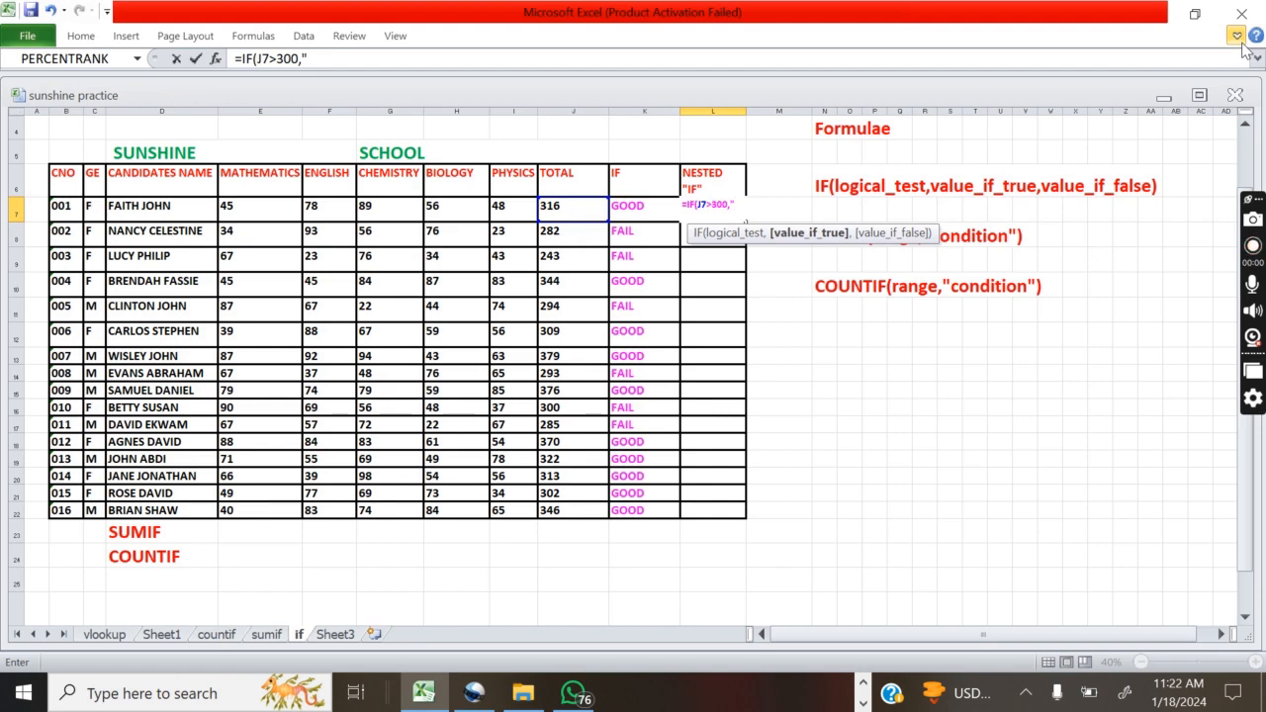
text(GOOD)
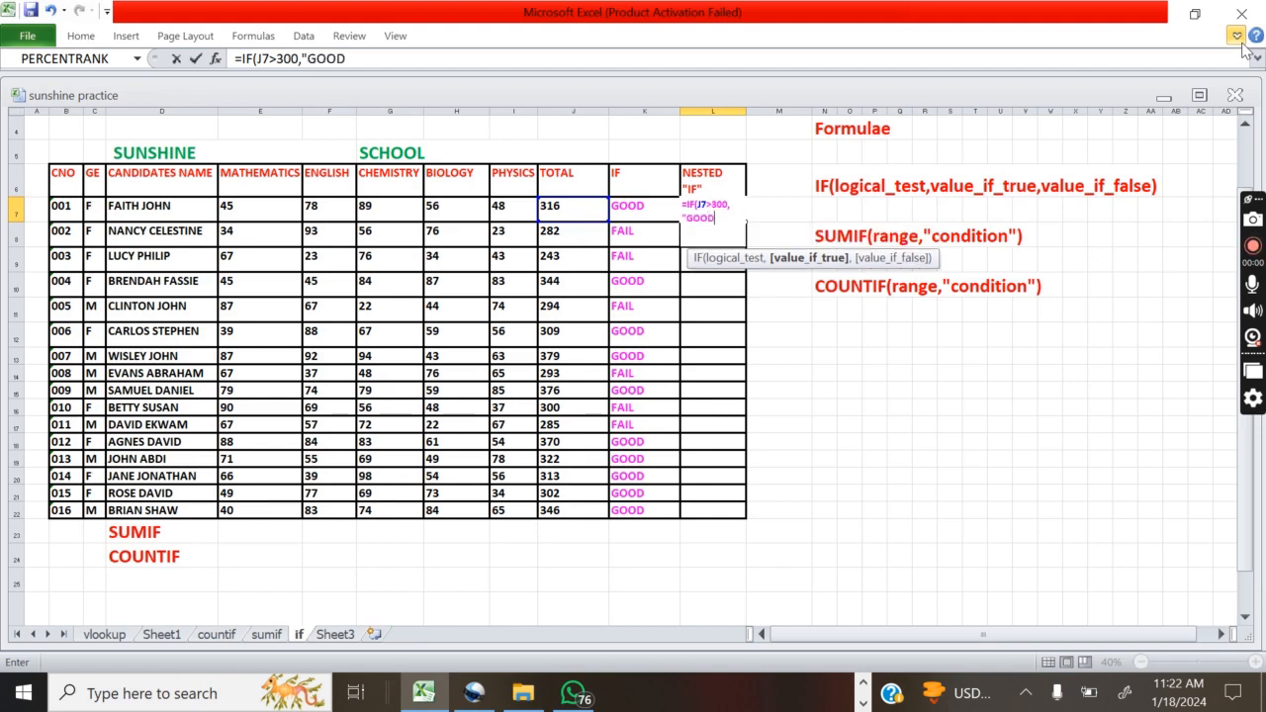
text(",)
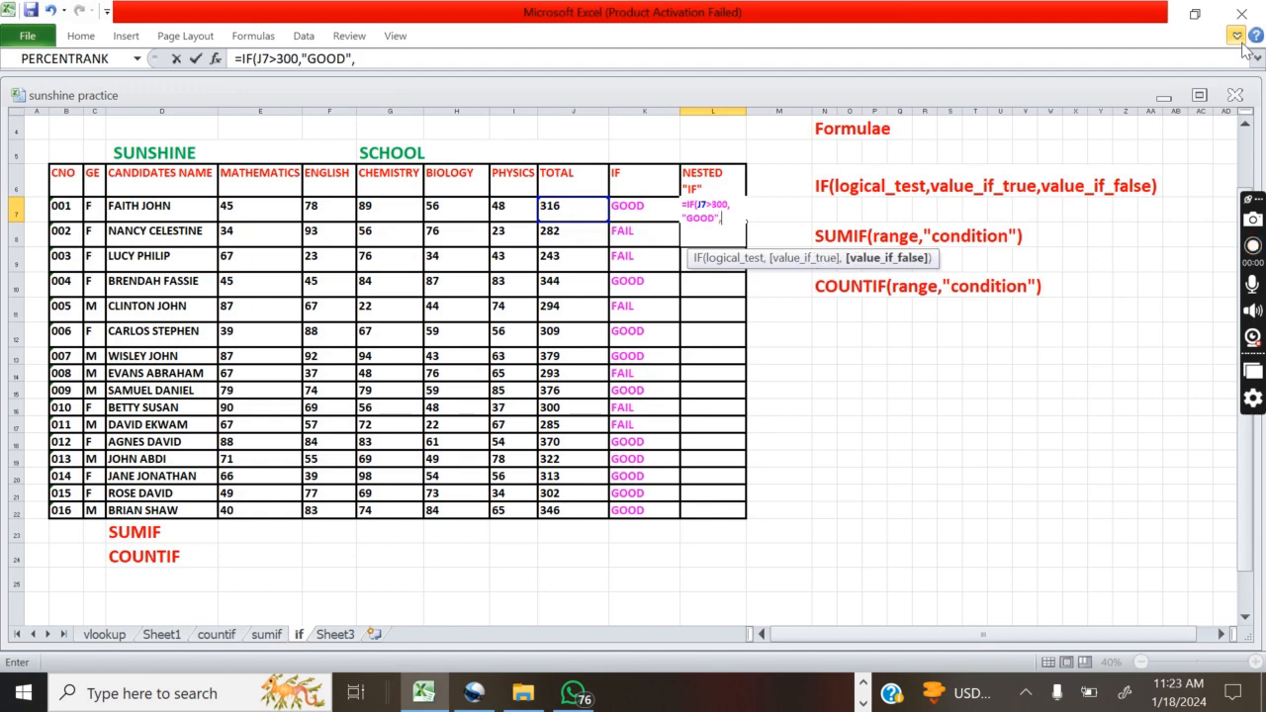
Step: Nest a second IF as the false value in L7, testing J7>250 and returning "PASS" when true
text(IF)
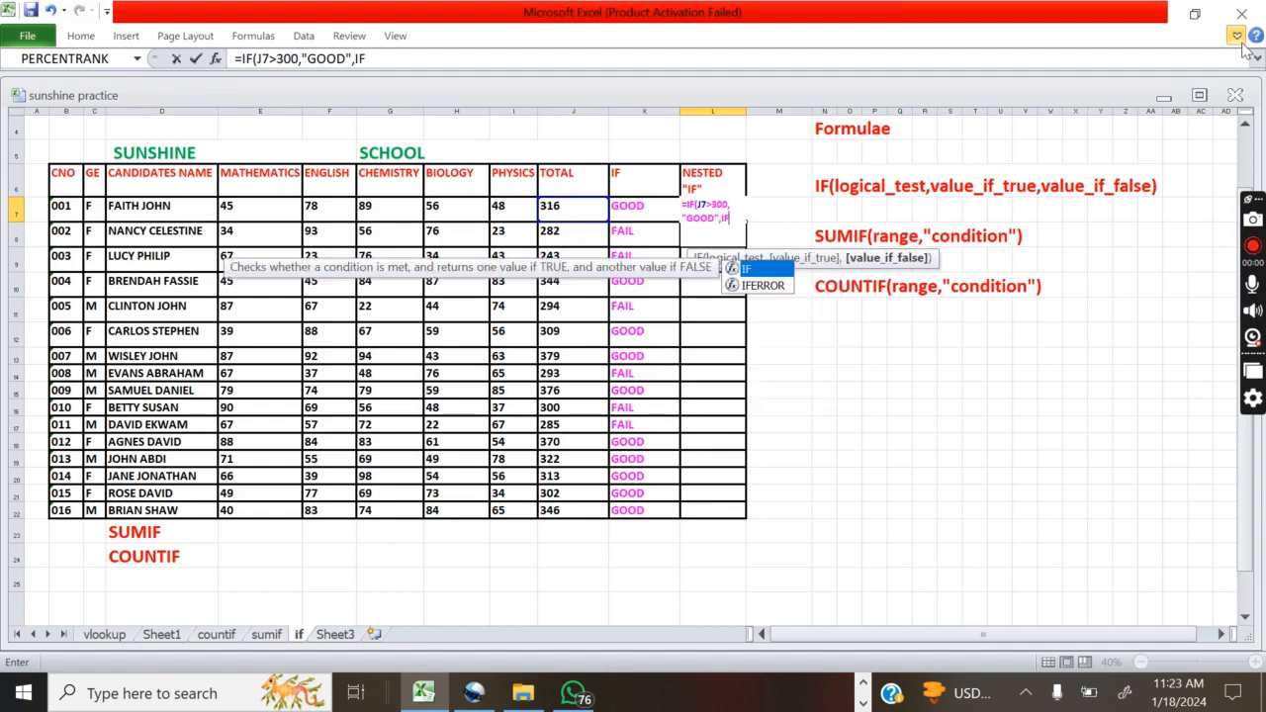
text(()
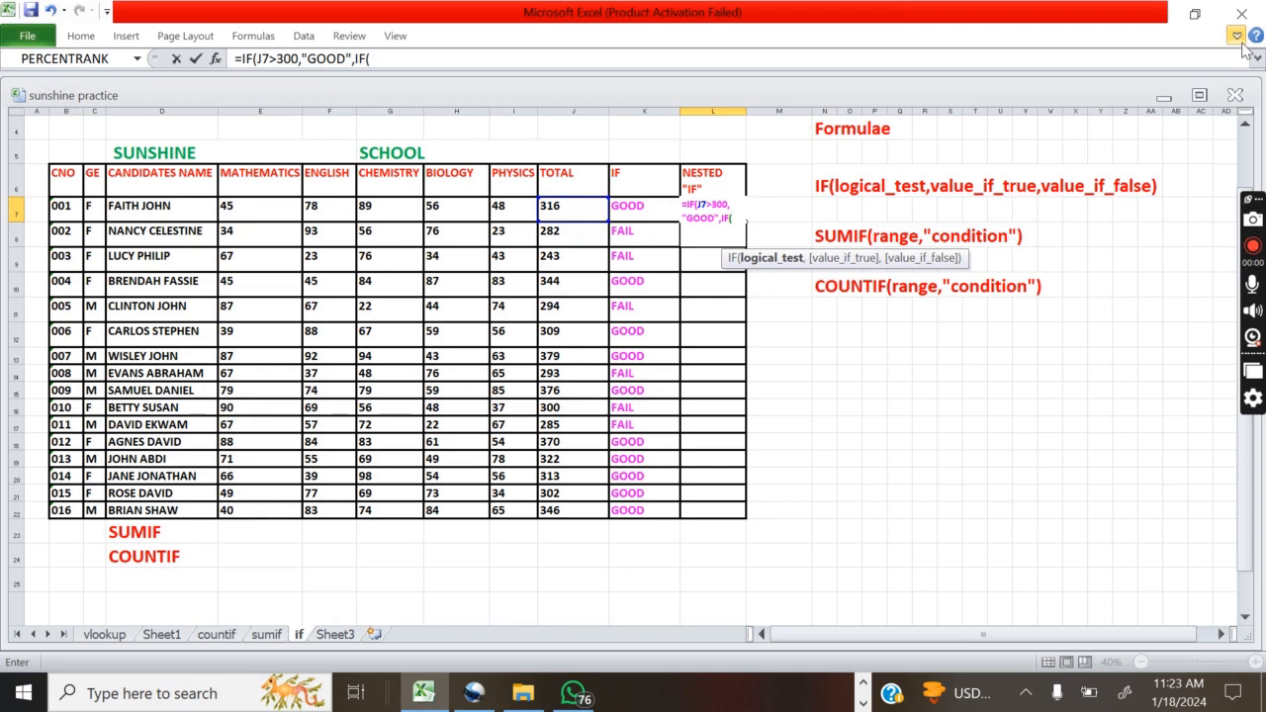
click(739, 219)
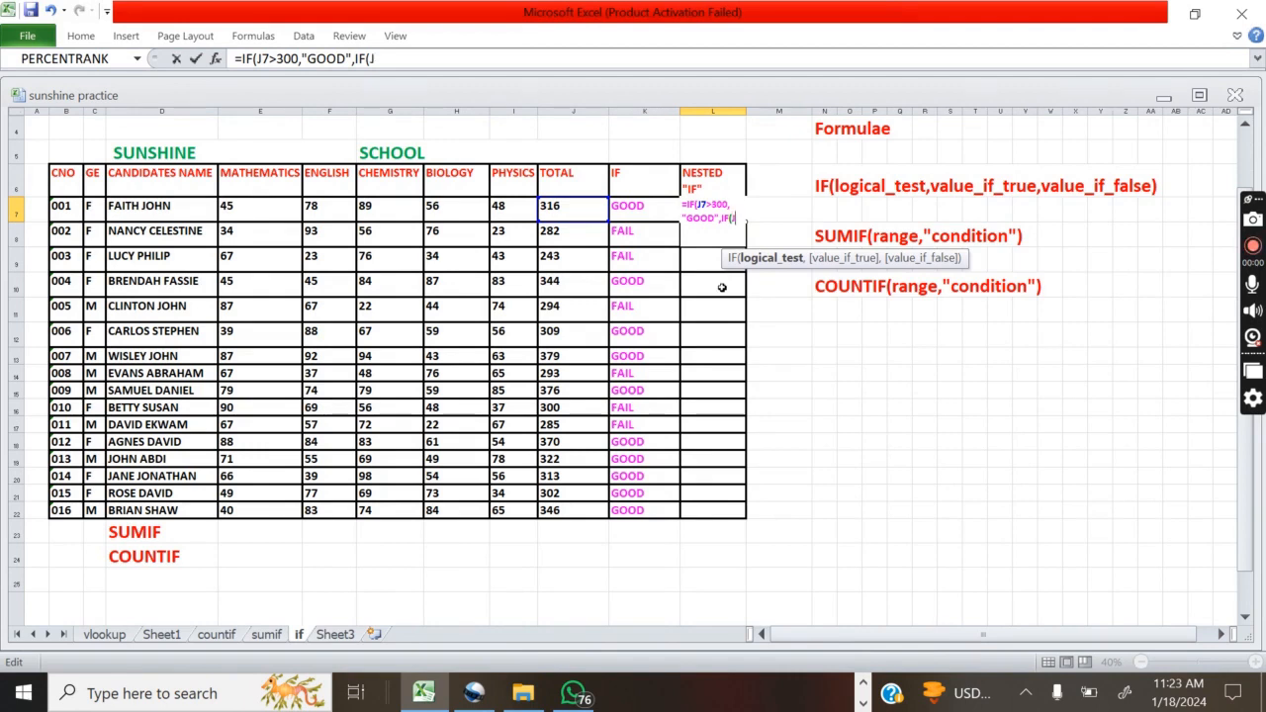
text(J7>250)
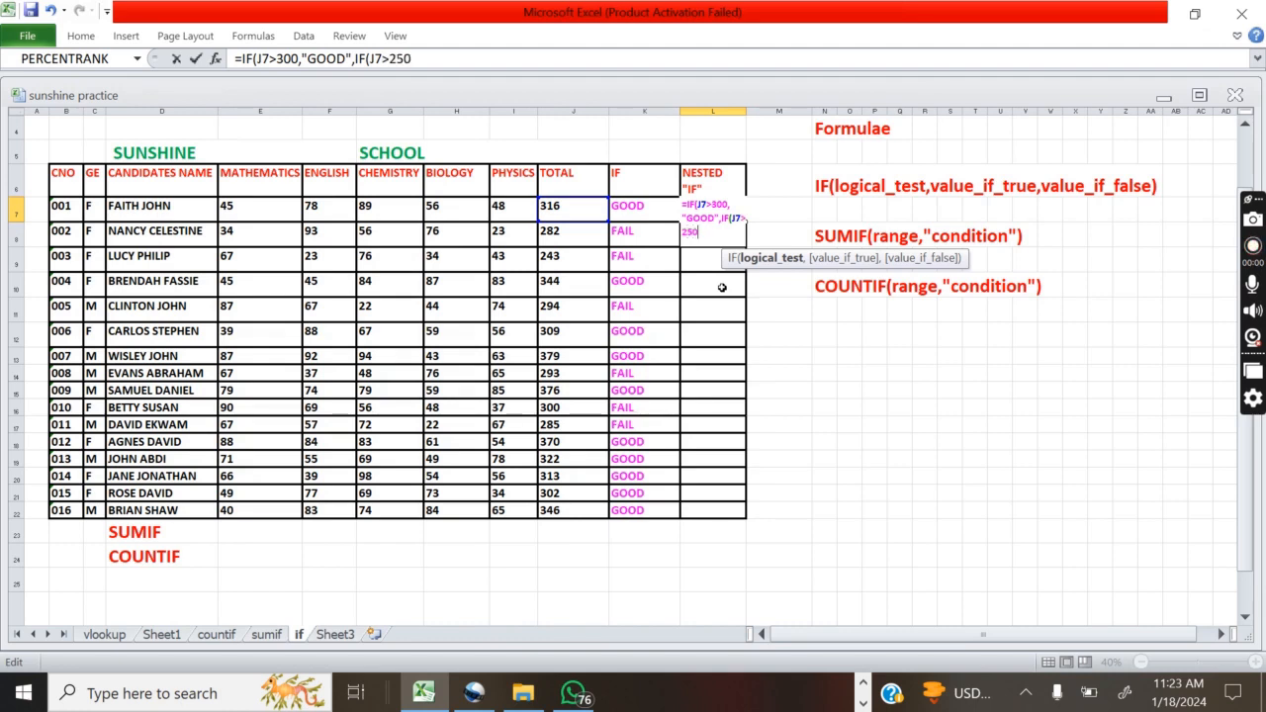
text(,")
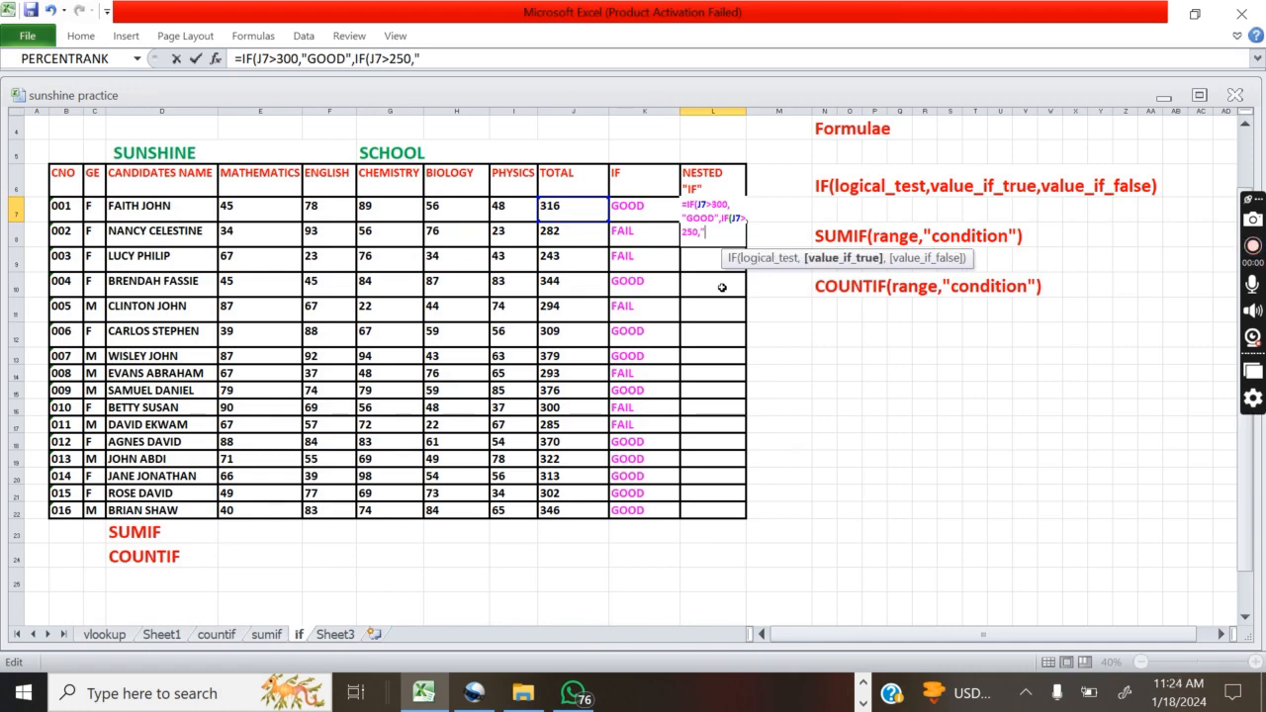
text(PASS)
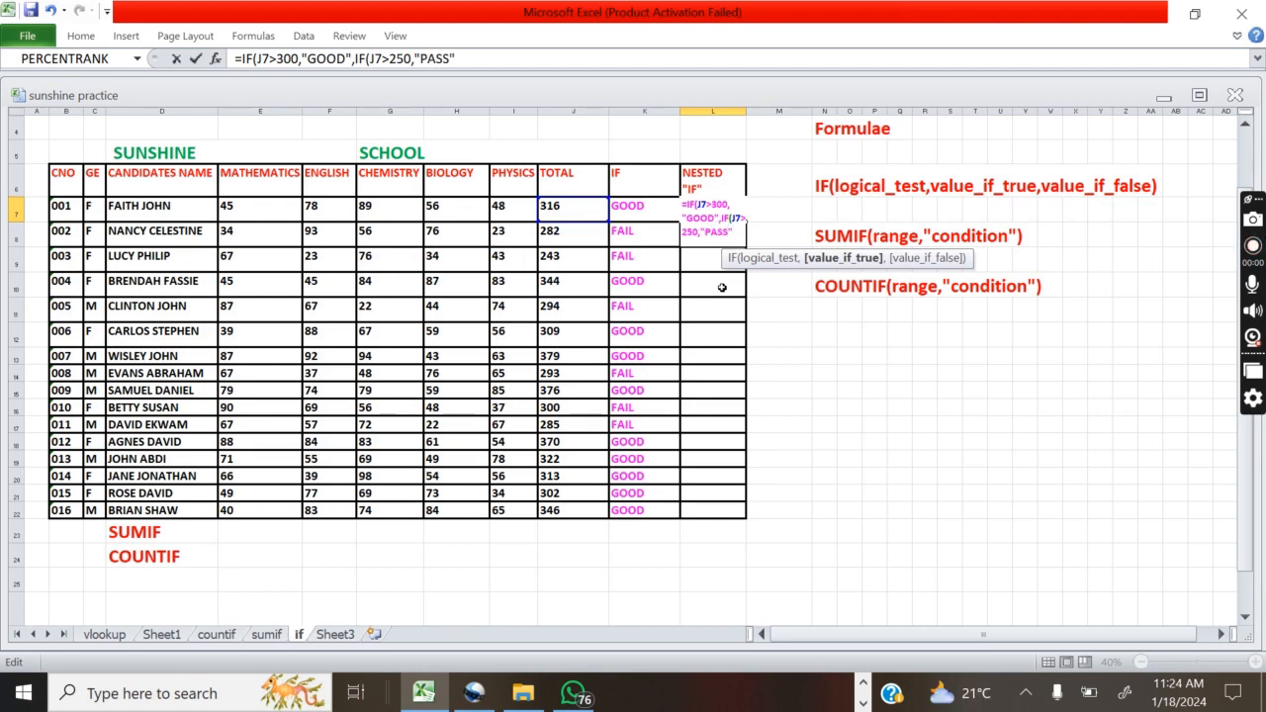
Step: Complete the nested IF in L7 with "FAIL" as the final false value and fill the formula down through L22
text(",")
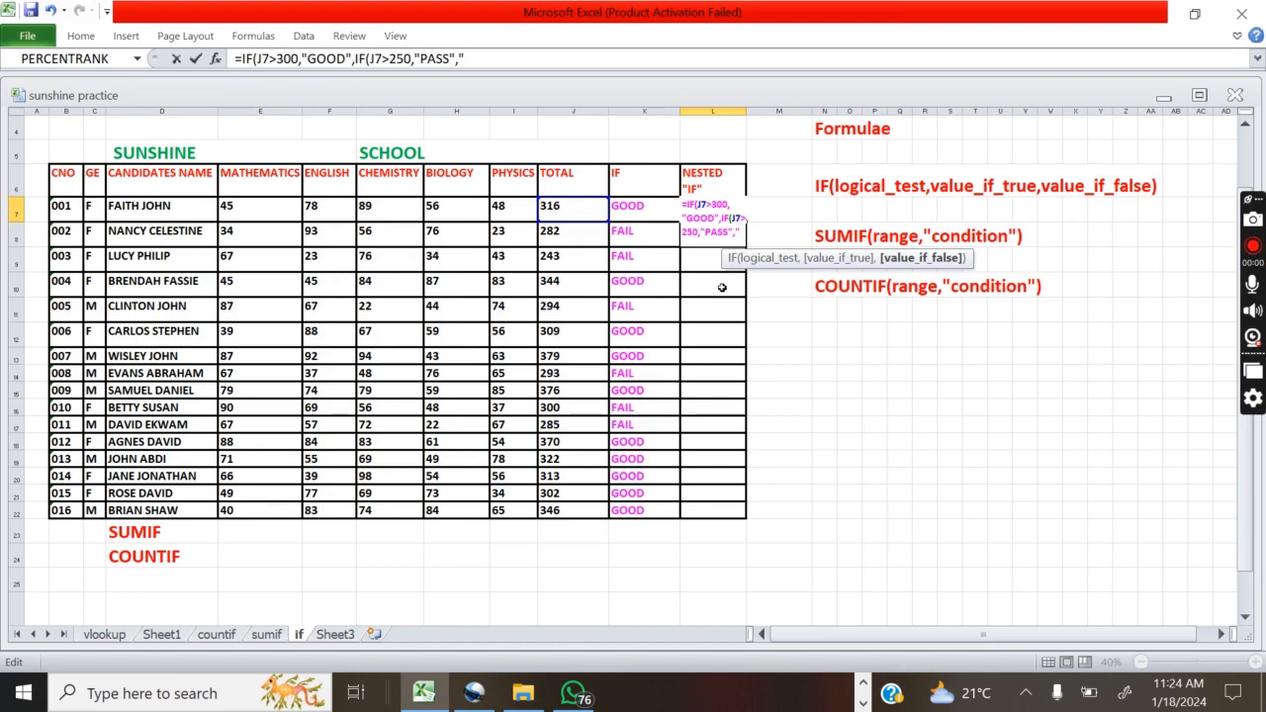
text(FAIL")
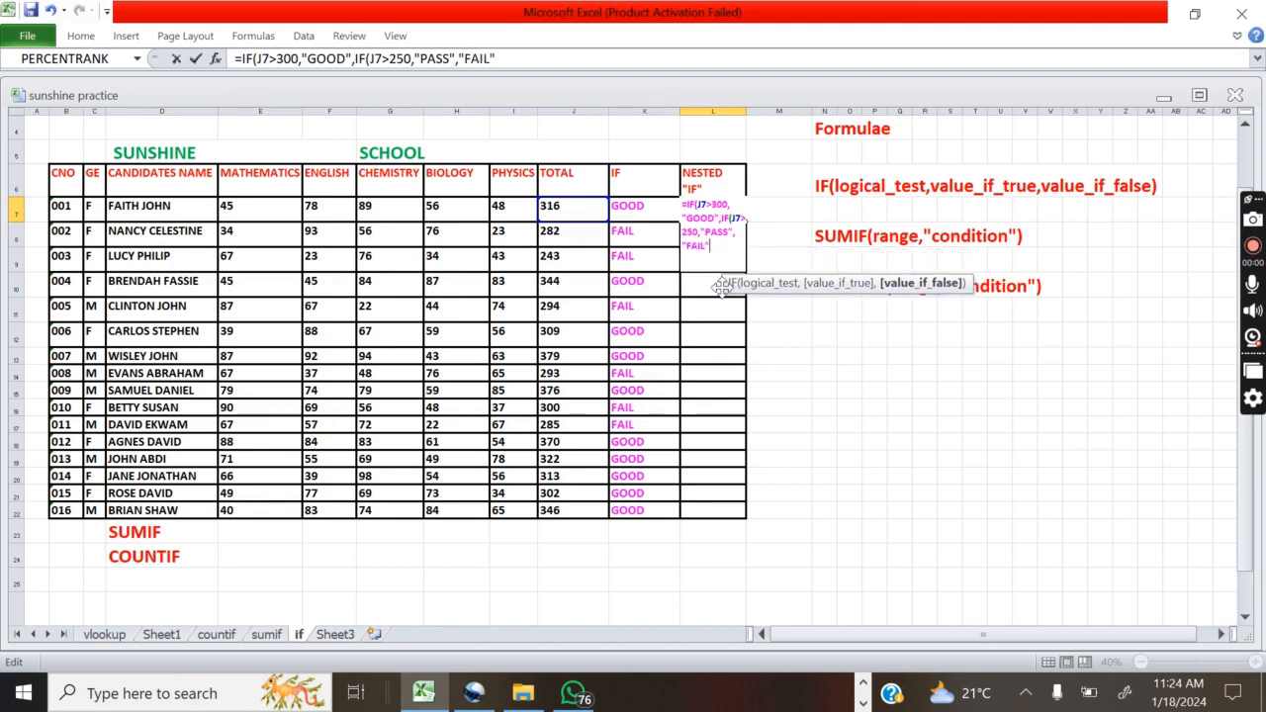
text())
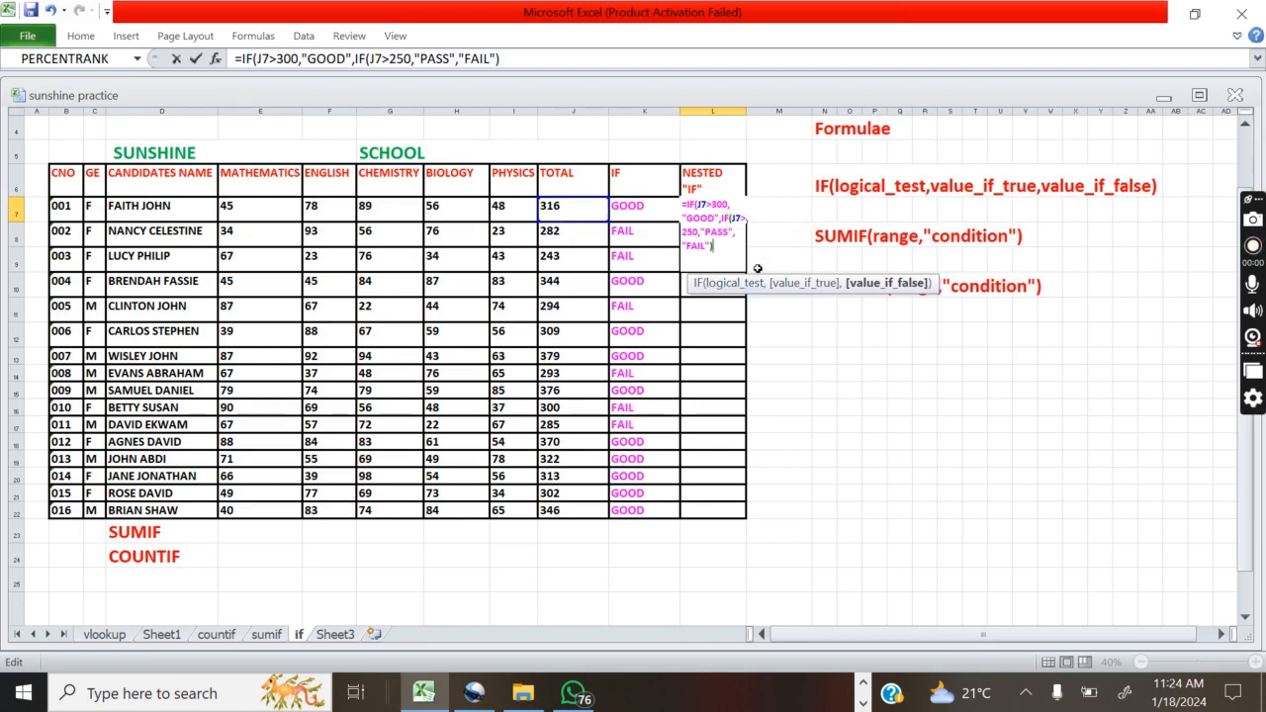
text())
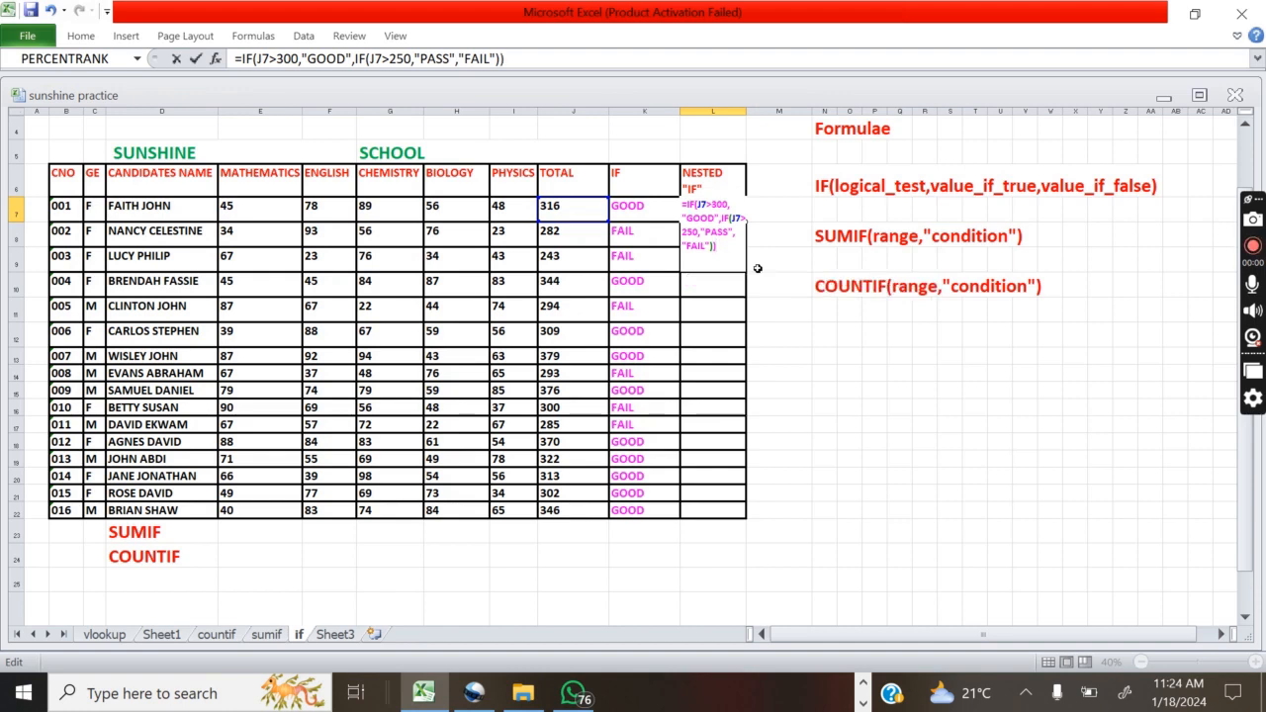
key(Return)
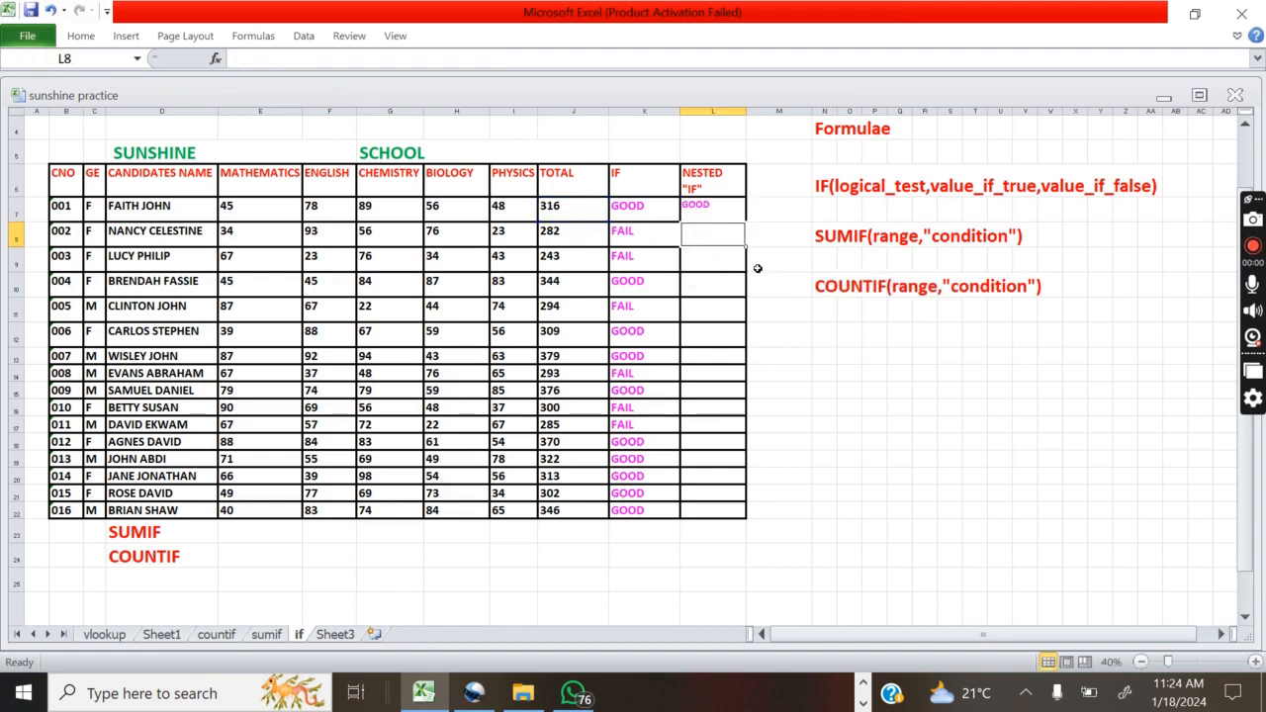
click(730, 205)
drag(751, 222, 716, 518)
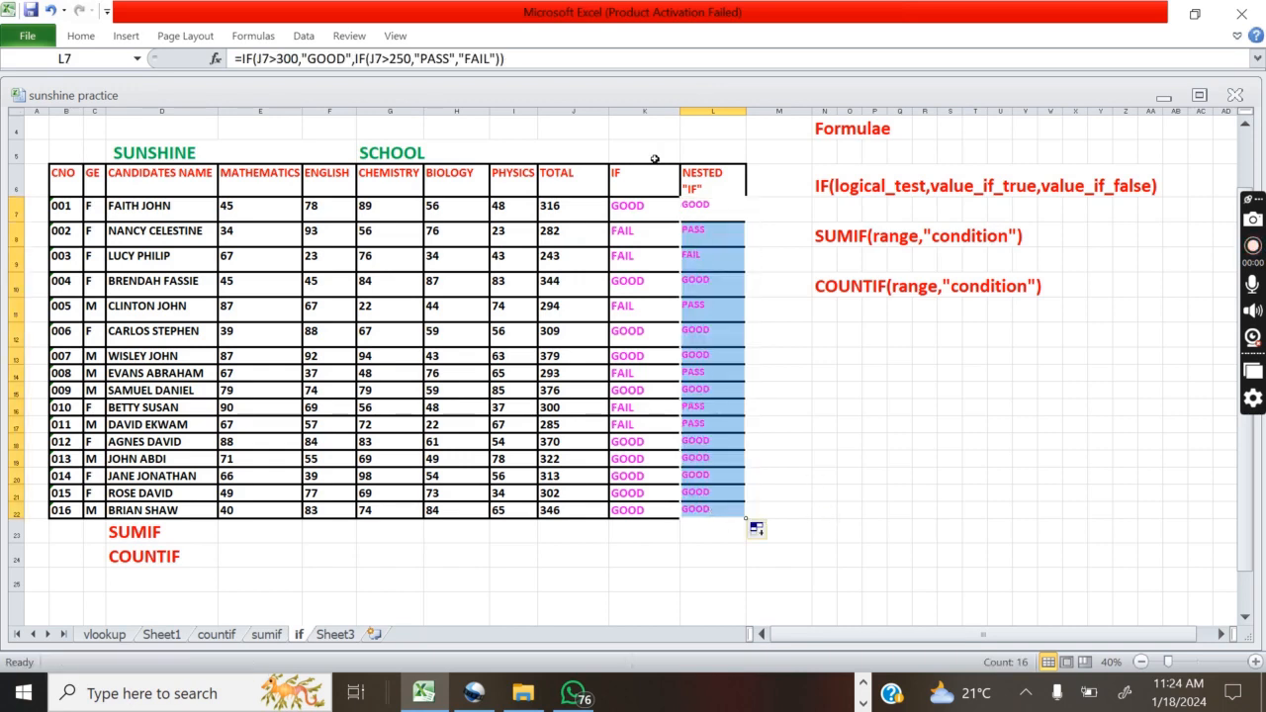
Step: Compare the totals in J8 and J9 with the conditions of the nested IF formula in L7
click(559, 240)
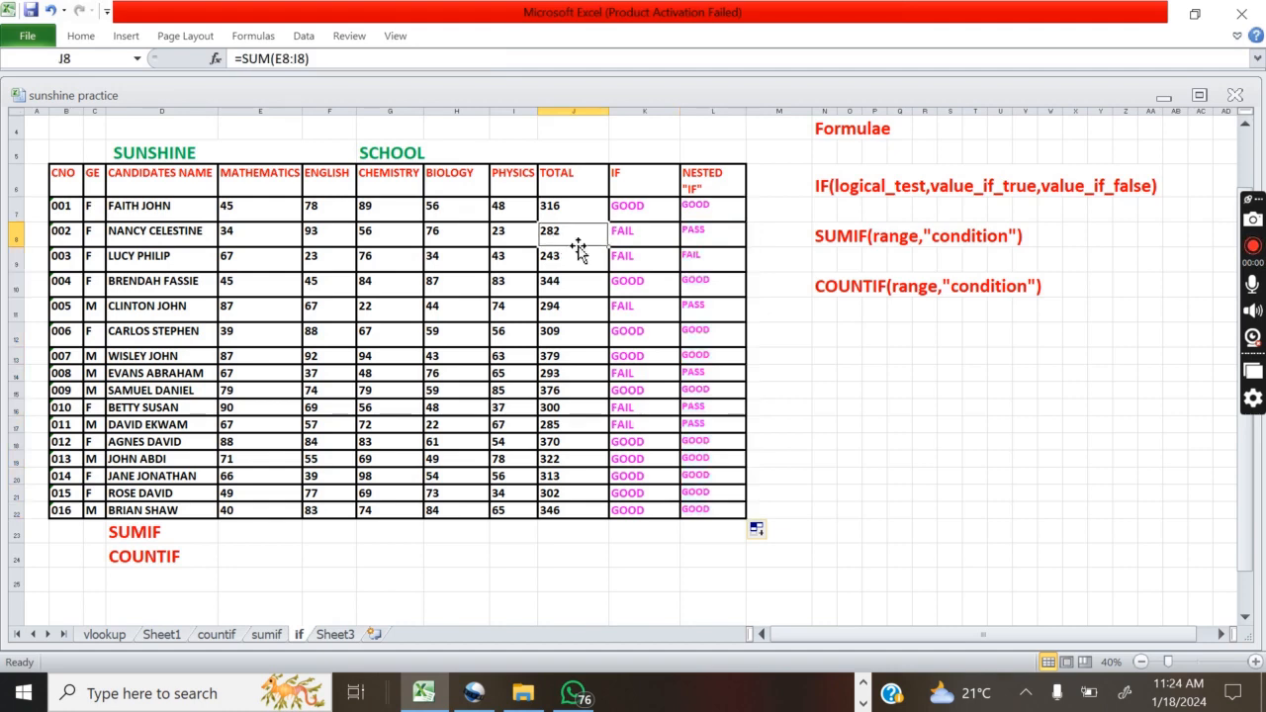
click(552, 258)
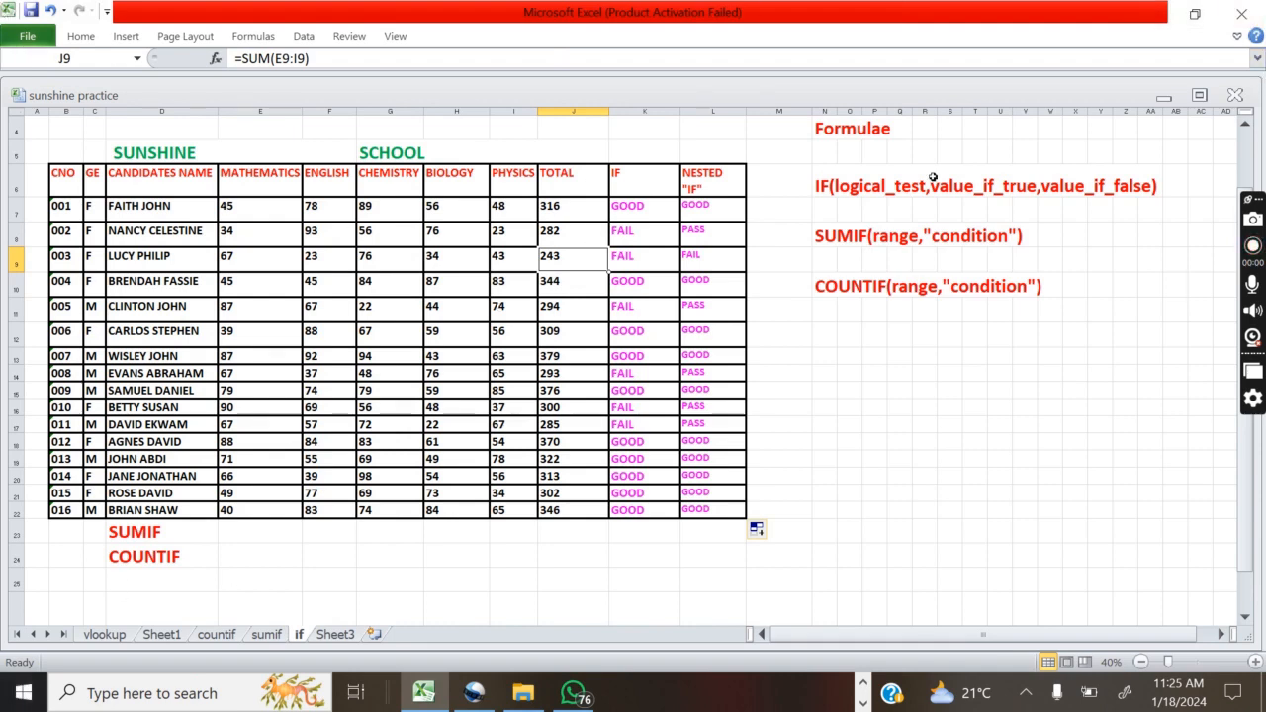
click(698, 216)
double_click(698, 215)
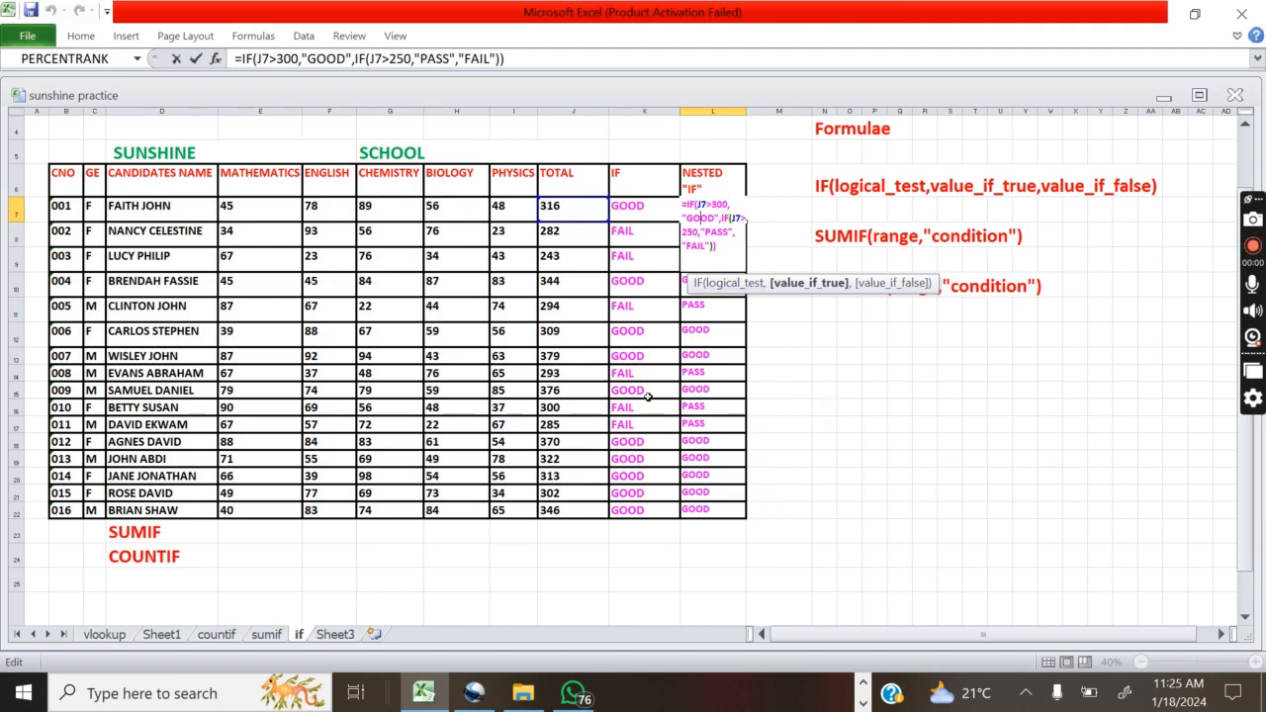
click(778, 410)
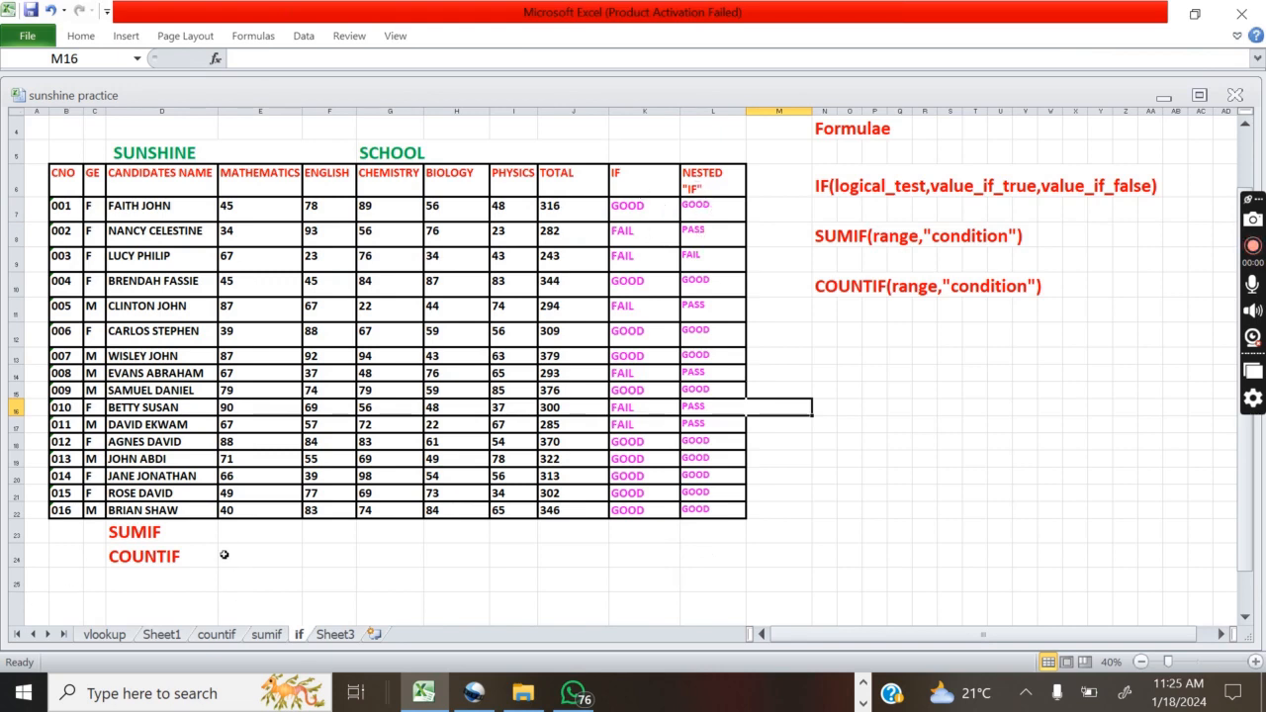
Step: Review the SUMIF label below the table and the SUMIF syntax note under Formulae
click(173, 537)
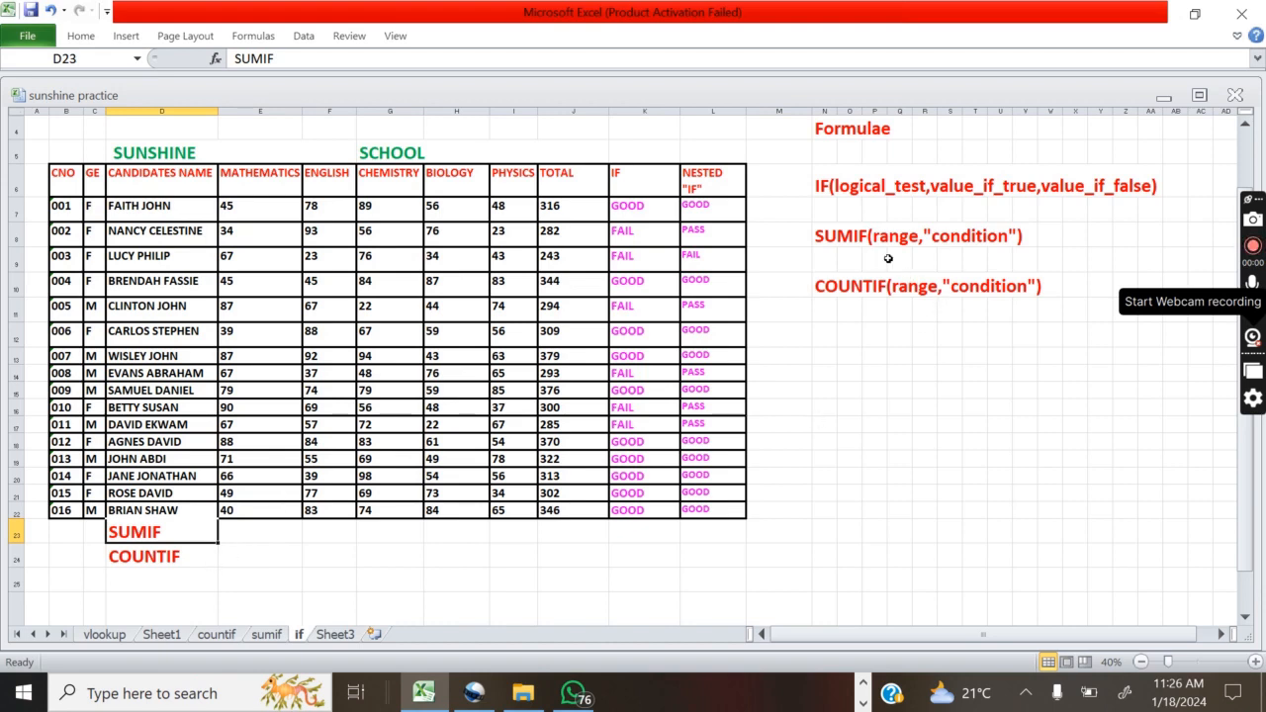
click(852, 238)
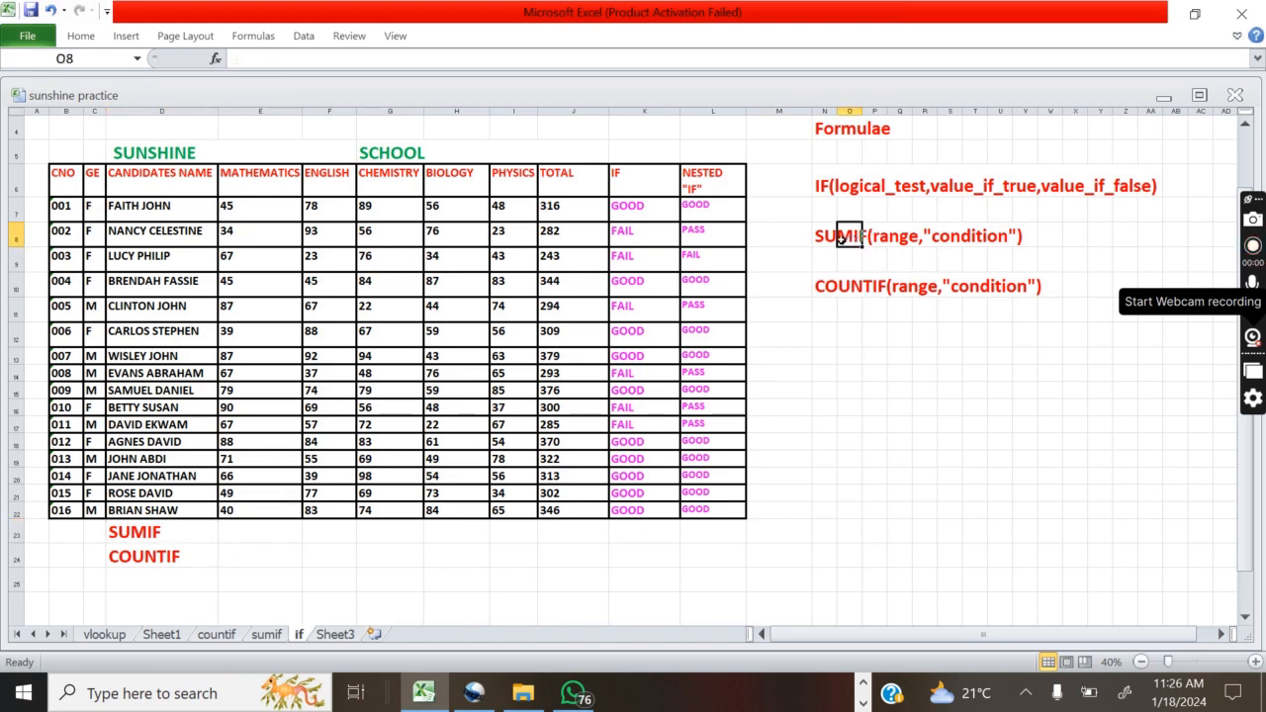
click(827, 241)
click(872, 320)
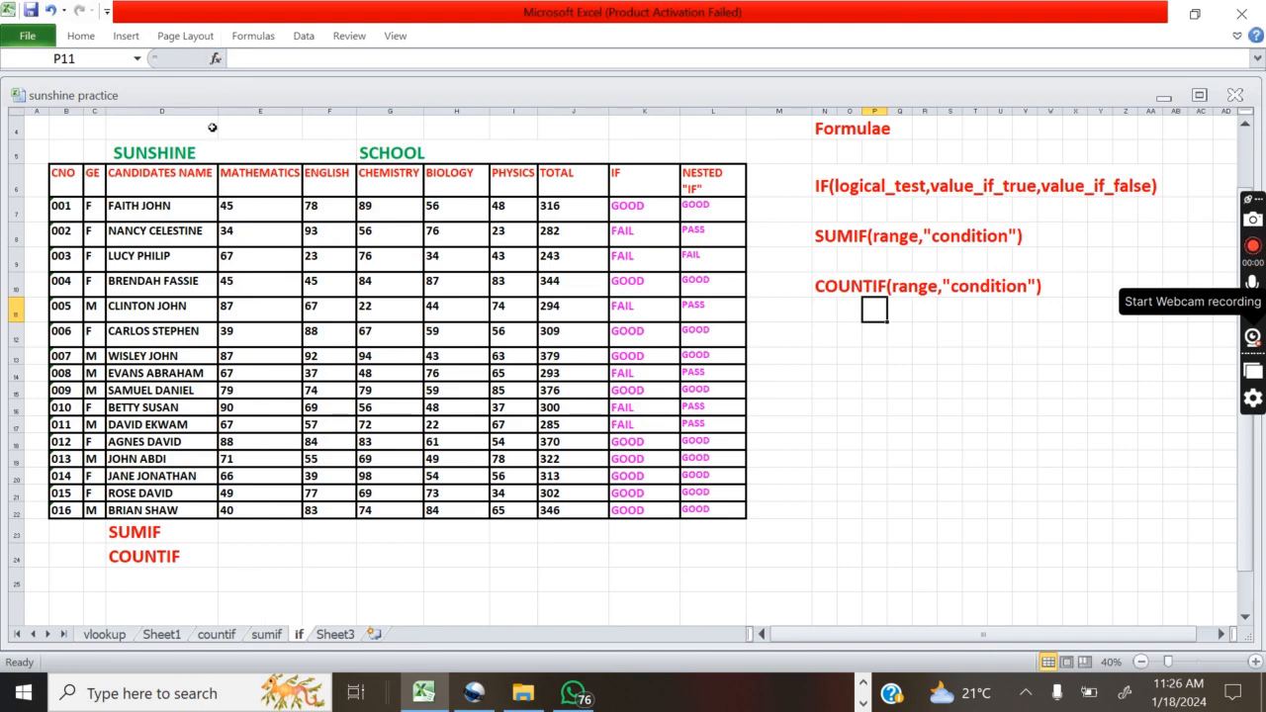
Step: Apply the magenta font color to cell E23 beside the SUMIF label
click(261, 531)
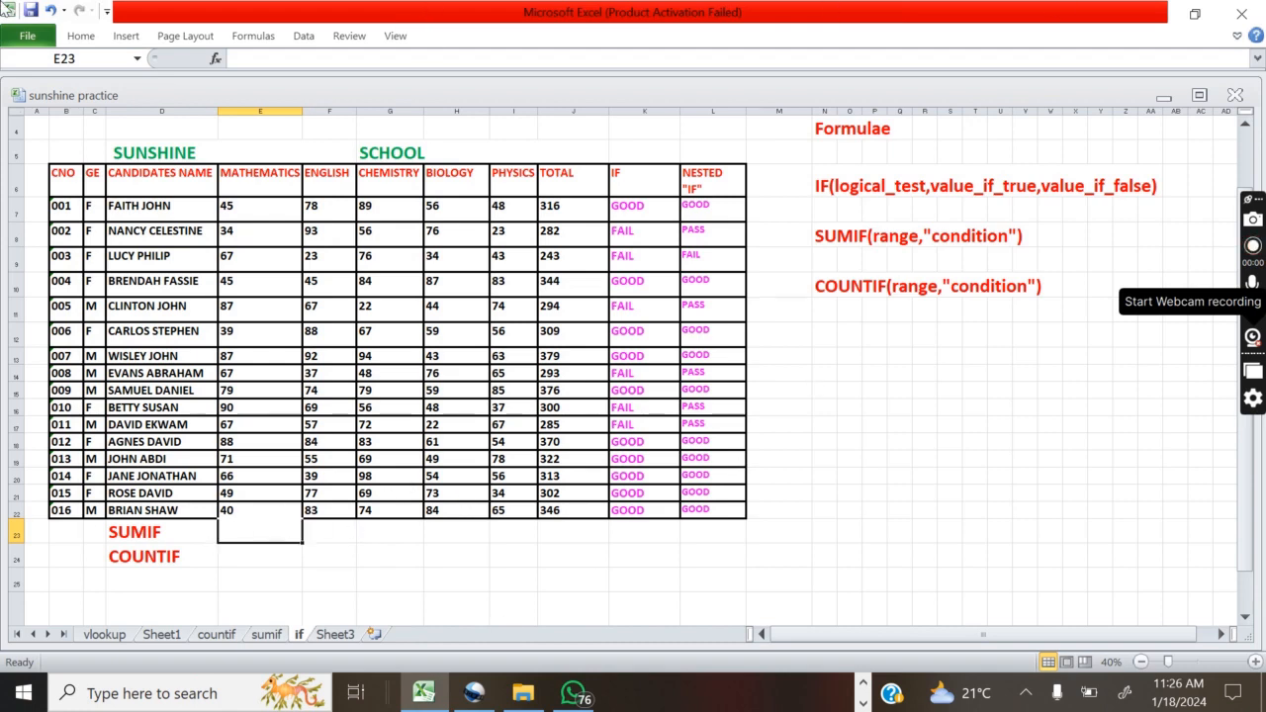
click(79, 37)
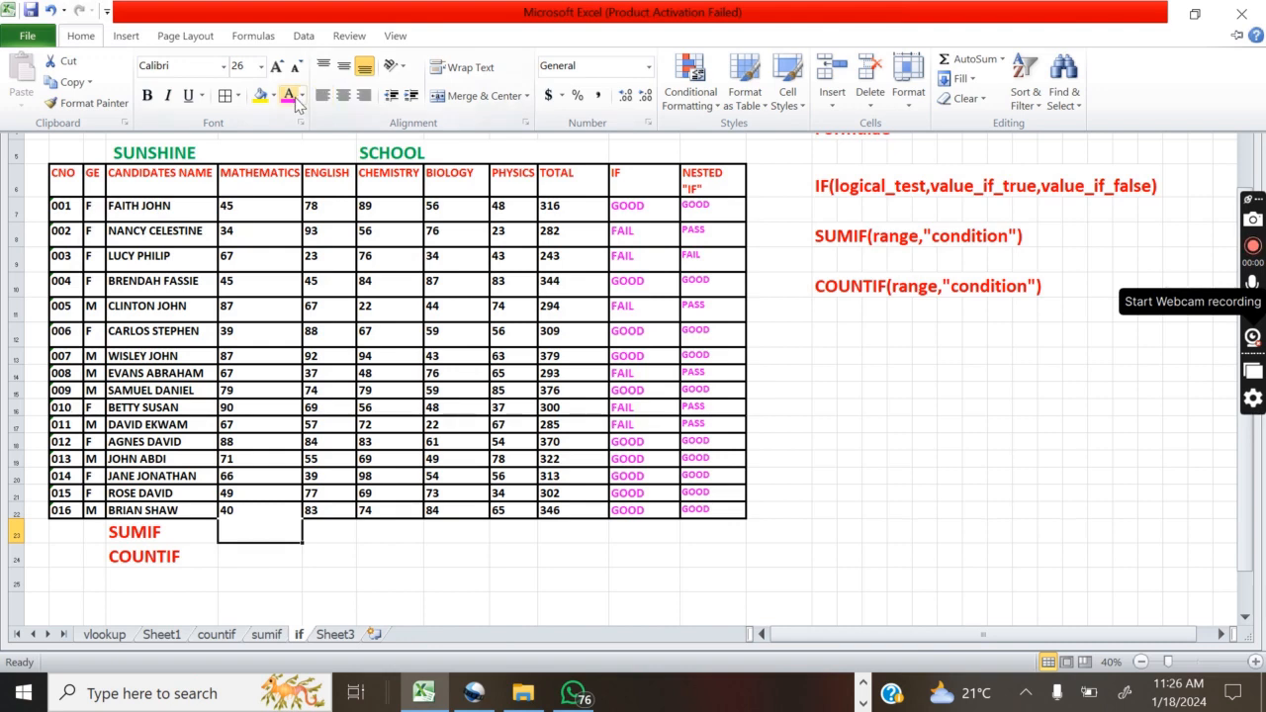
click(288, 97)
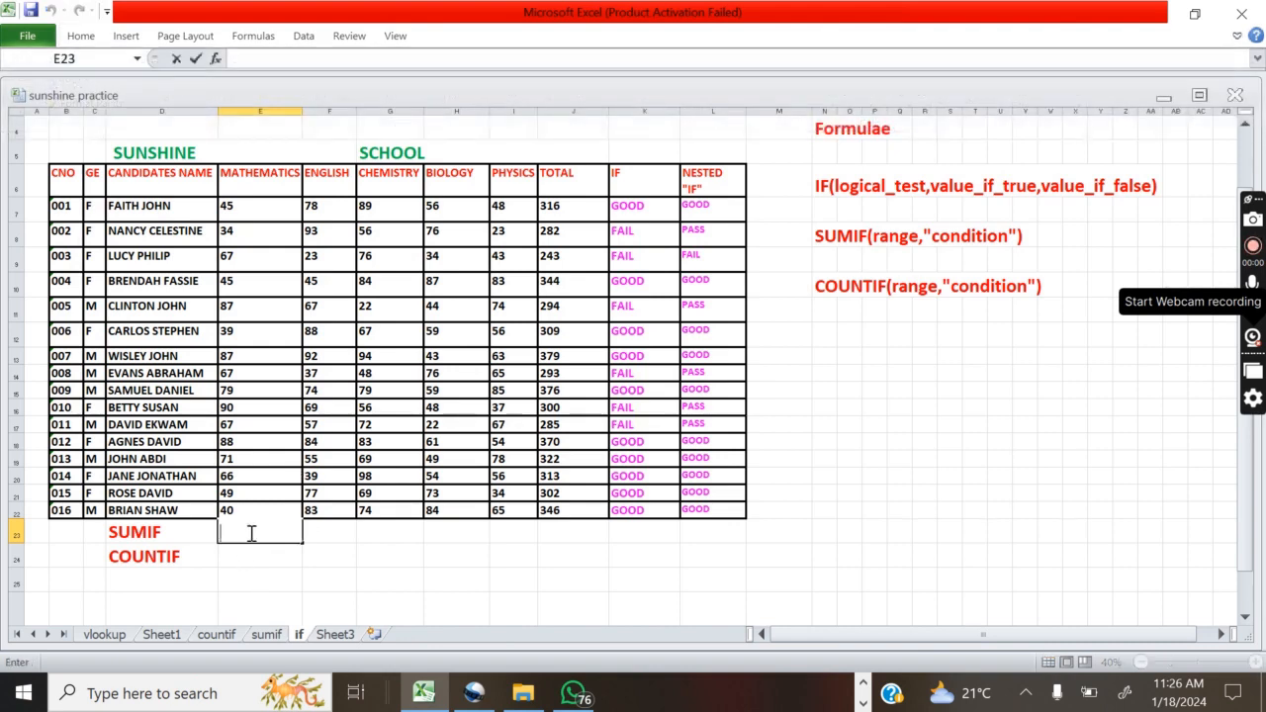
Step: Start a SUMIF formula in E23 with the Mathematics marks E7:E22 as its range
text(=)
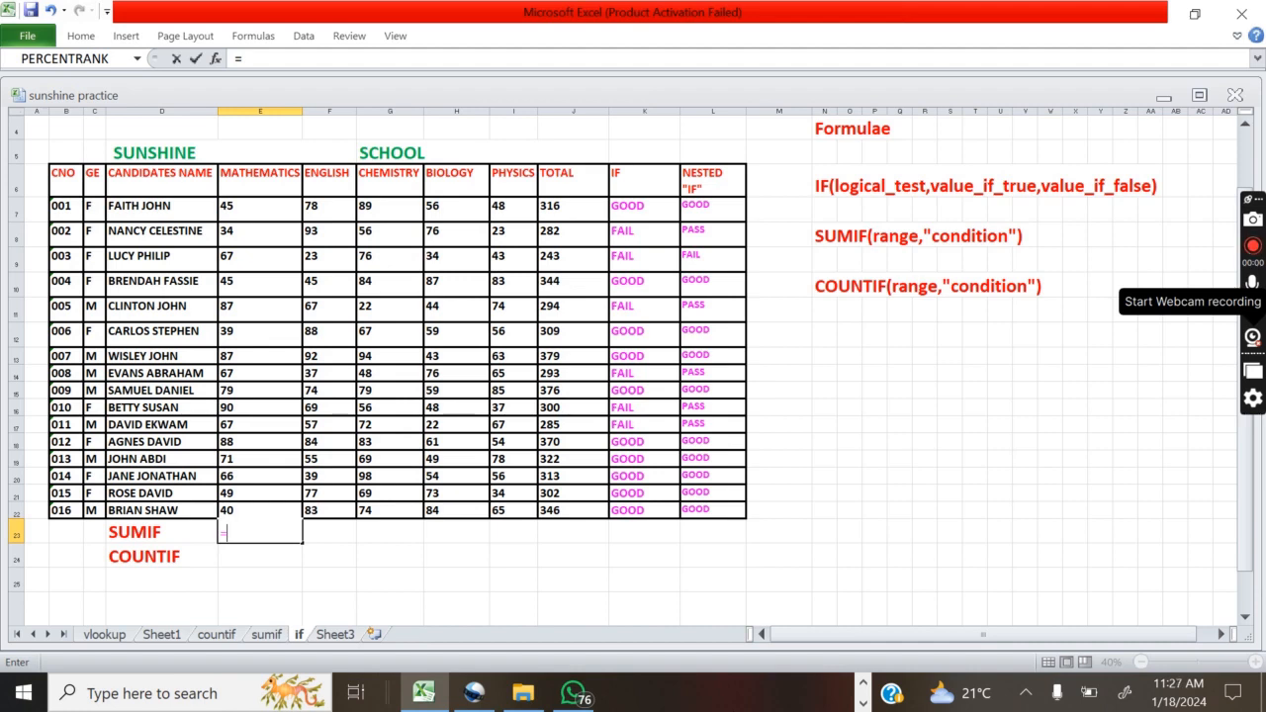
text(SUMI)
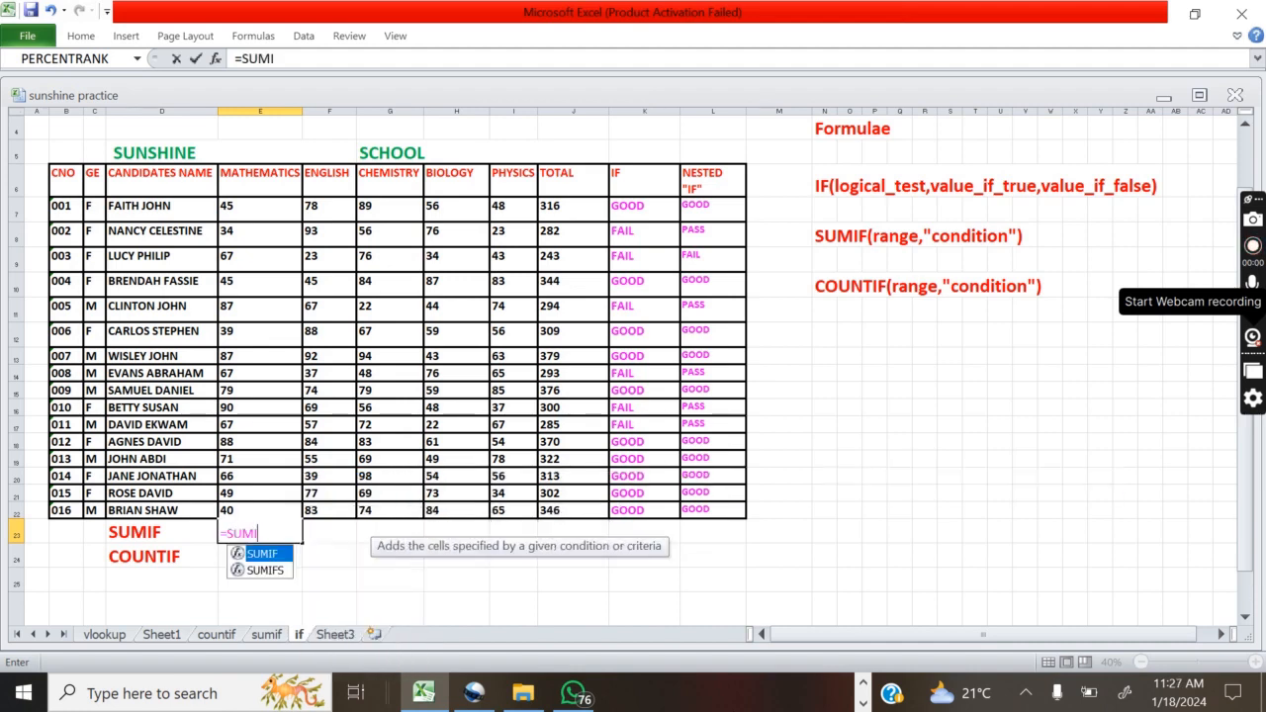
text(F)
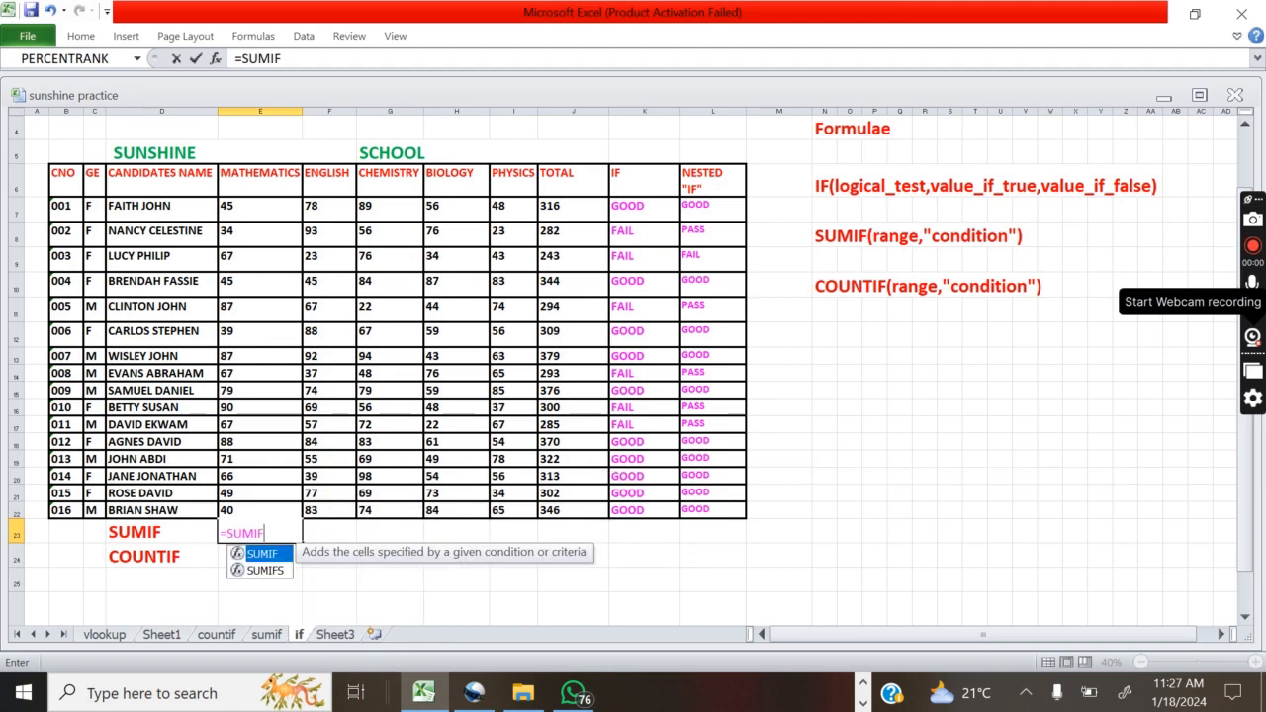
text(()
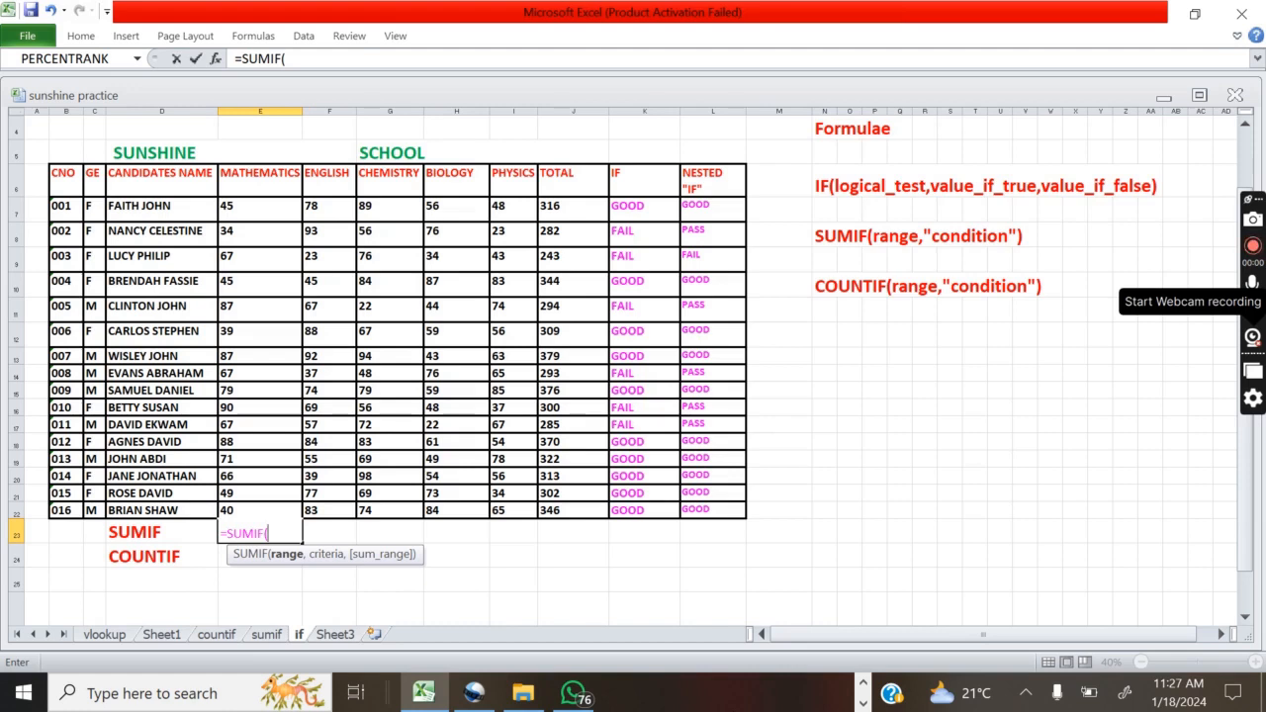
text(E)
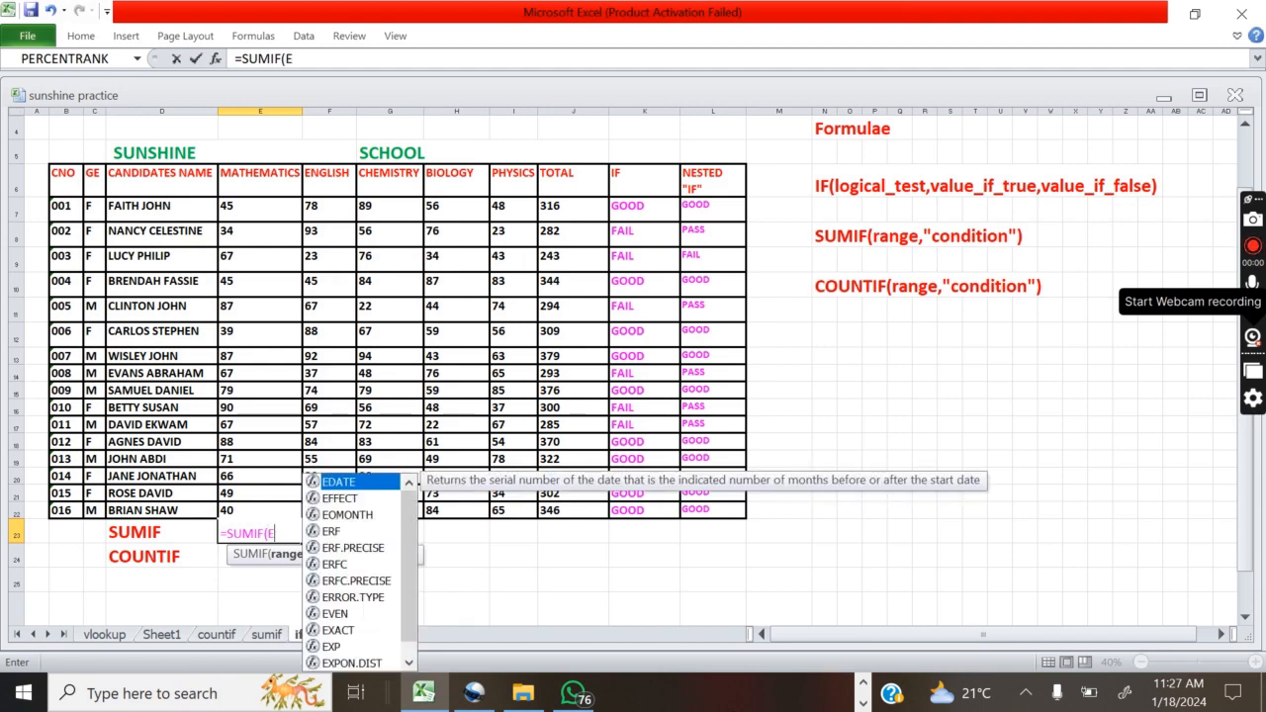
text(7)
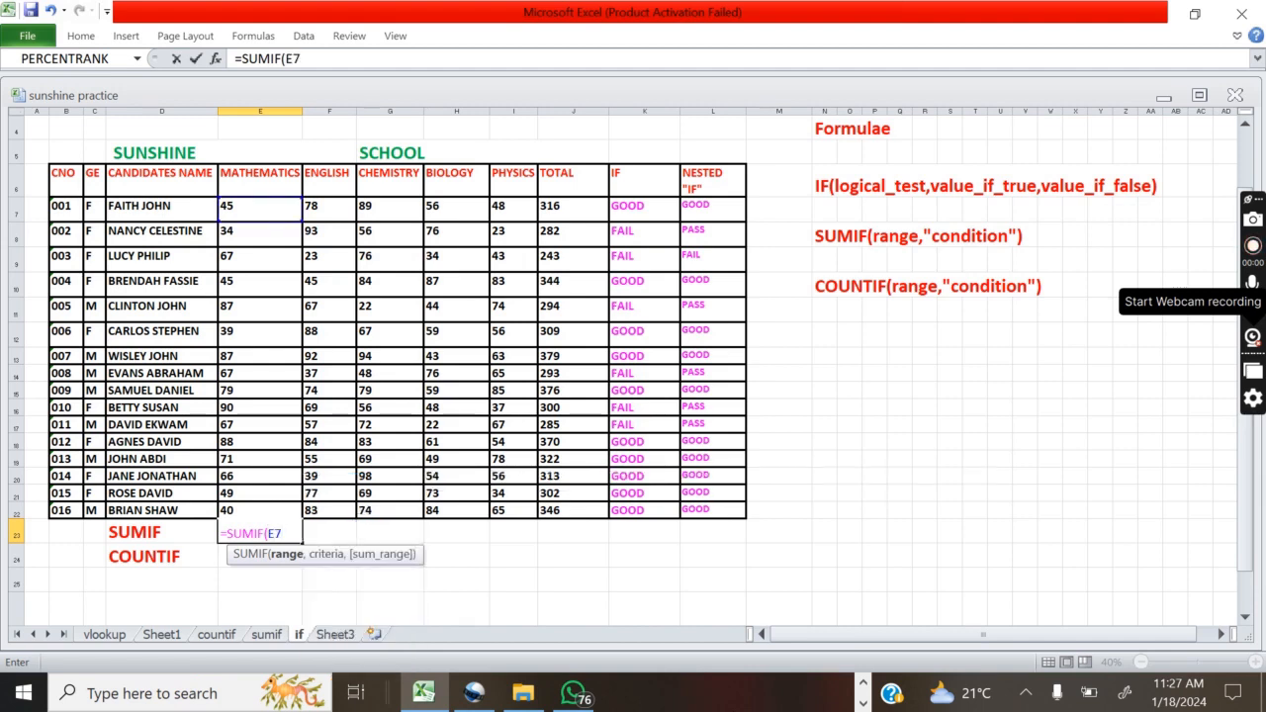
text(:)
drag(302, 213, 312, 525)
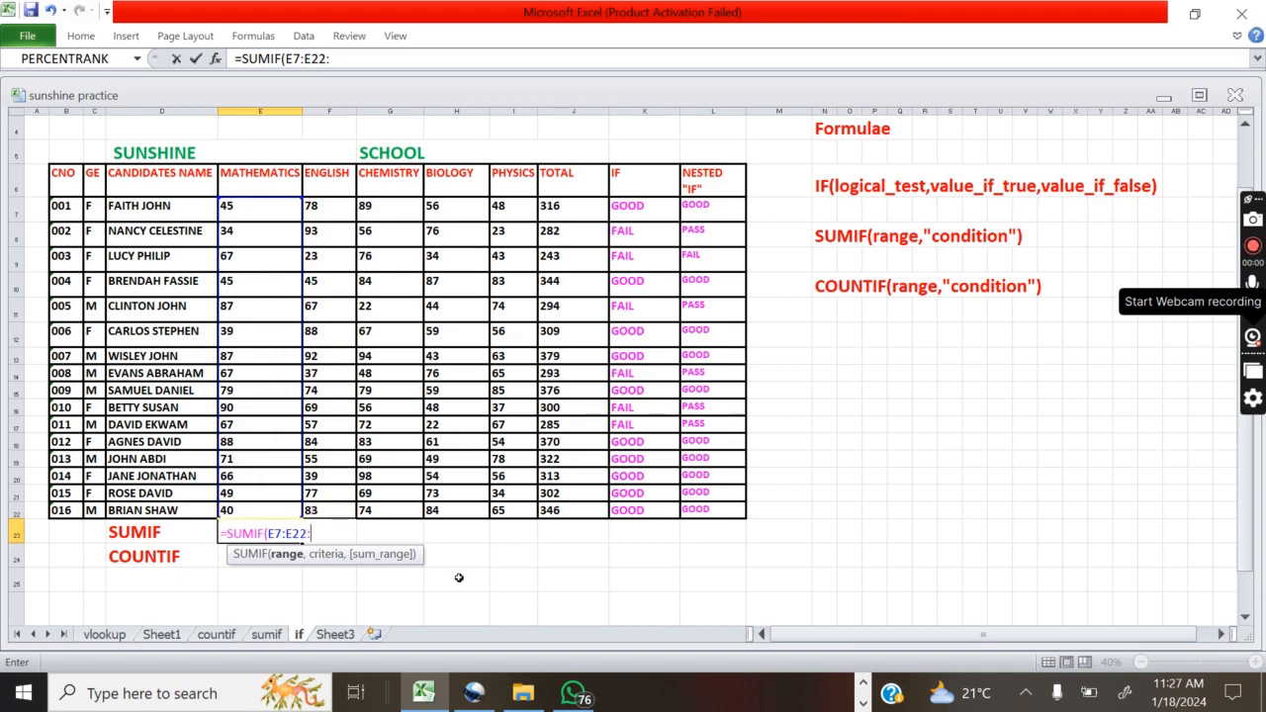
key(BackSpace)
text(,)
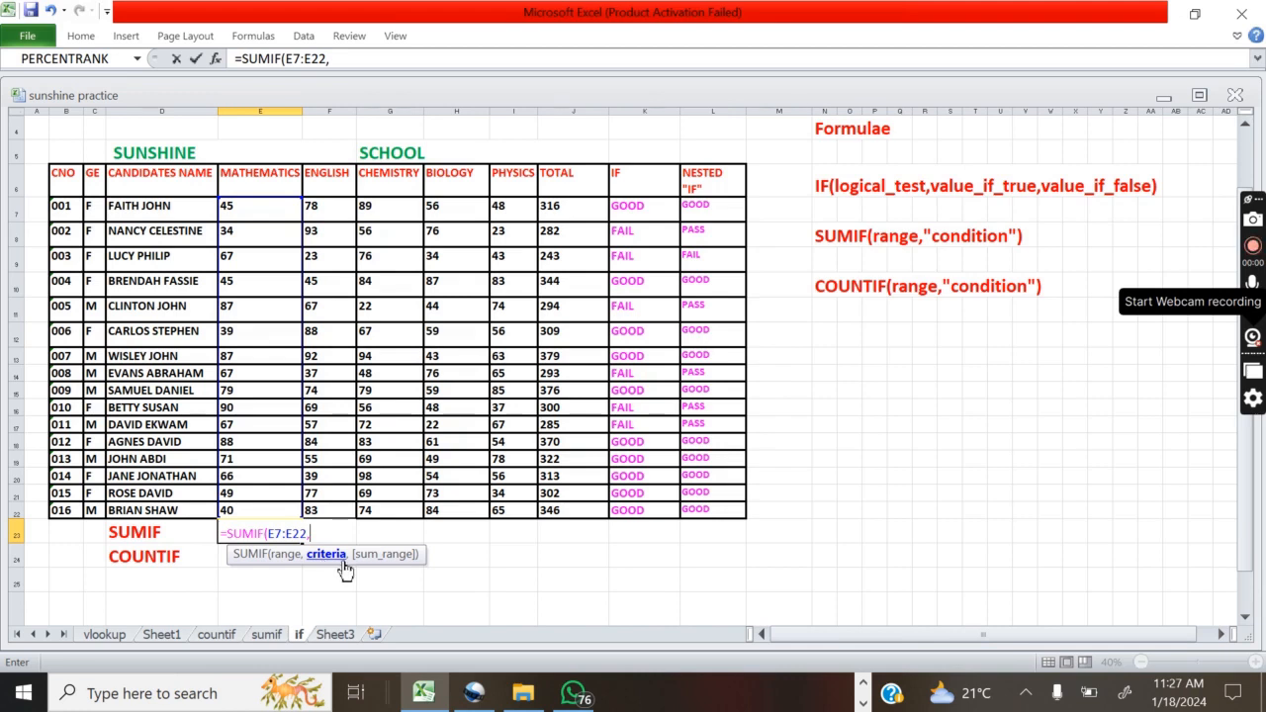
Step: Complete the SUMIF formula in E23 with the condition ">80" and enter it
text(")
text(>80)
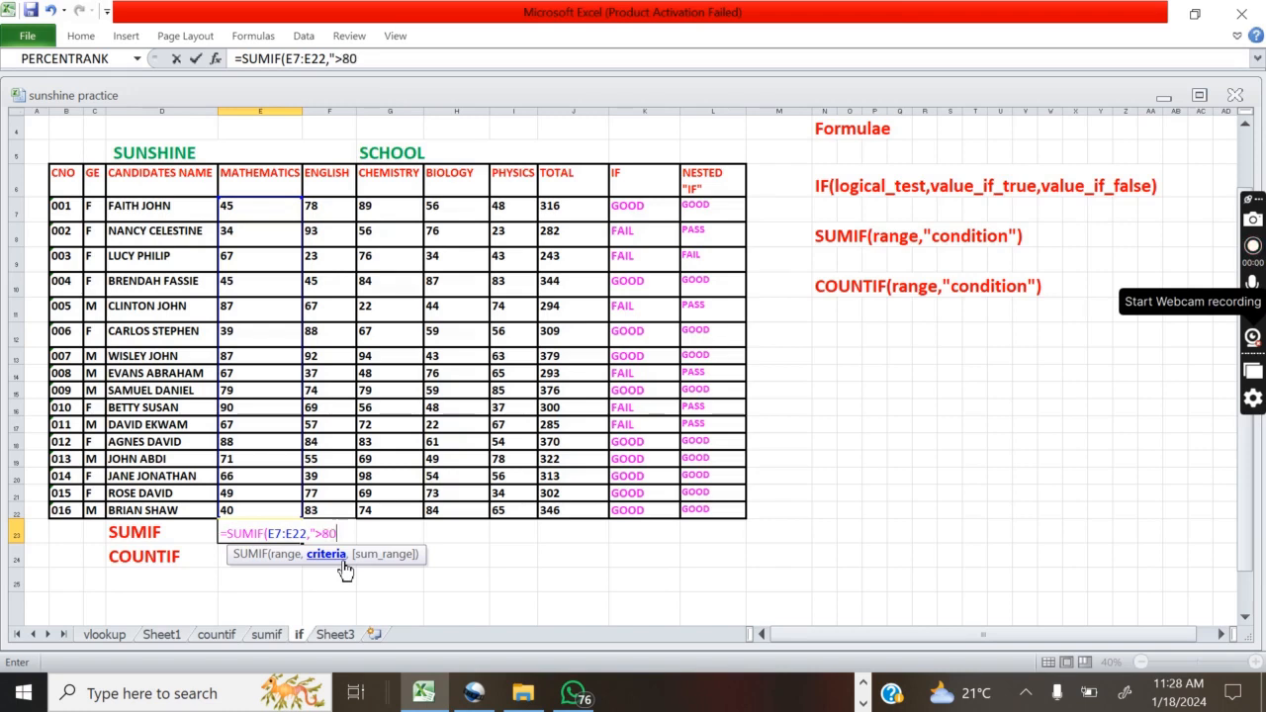
text("))
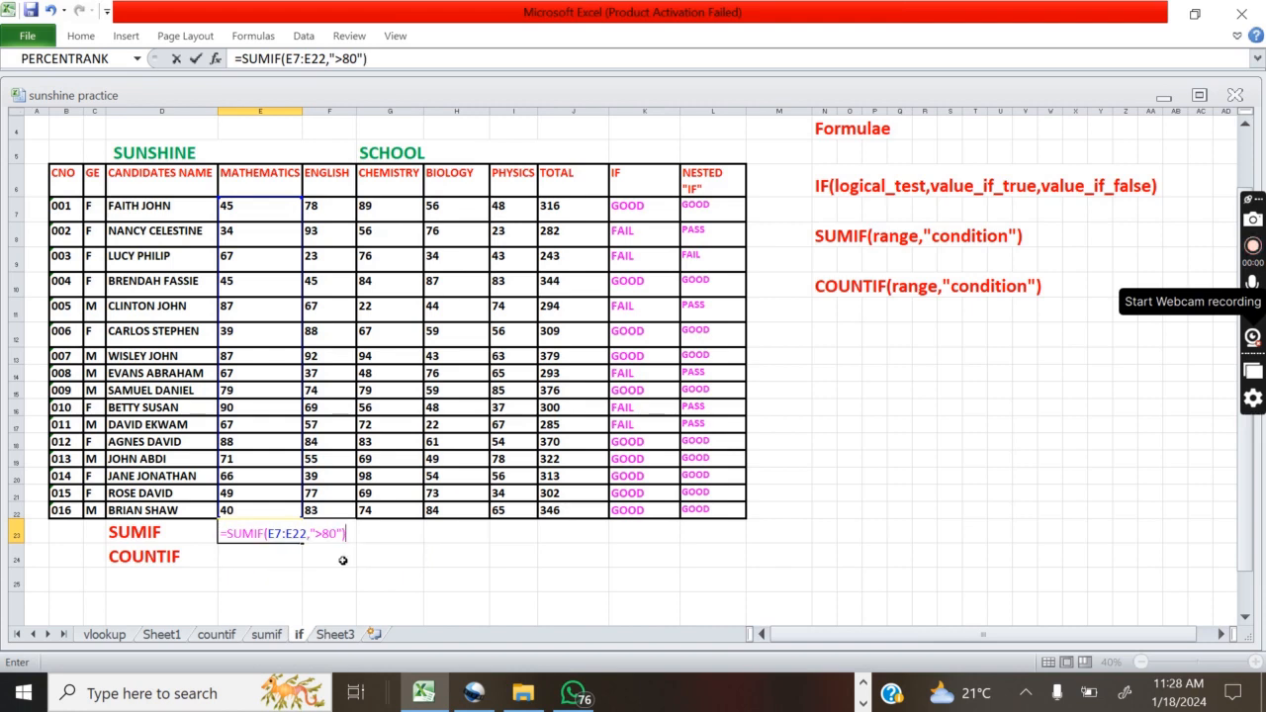
key(Return)
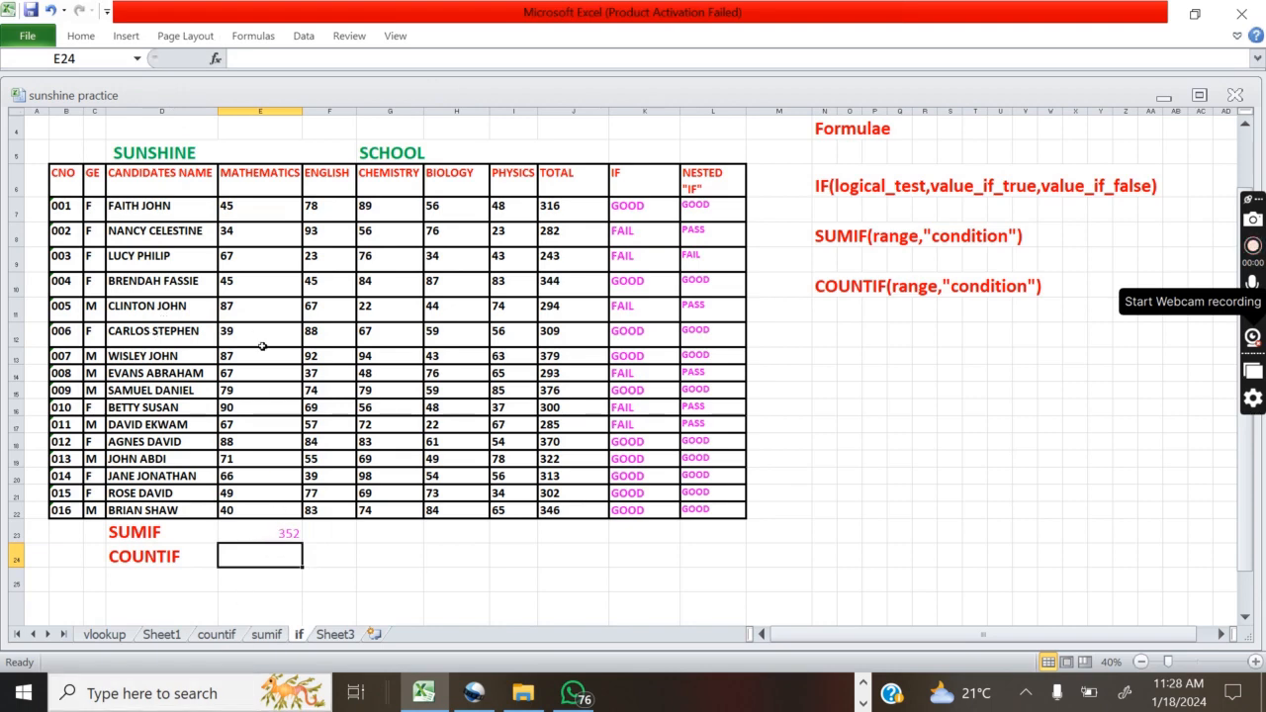
Step: Compare the Mathematics marks in E18, E16, E13 and E11 with the condition of the SUMIF formula in E23
click(276, 530)
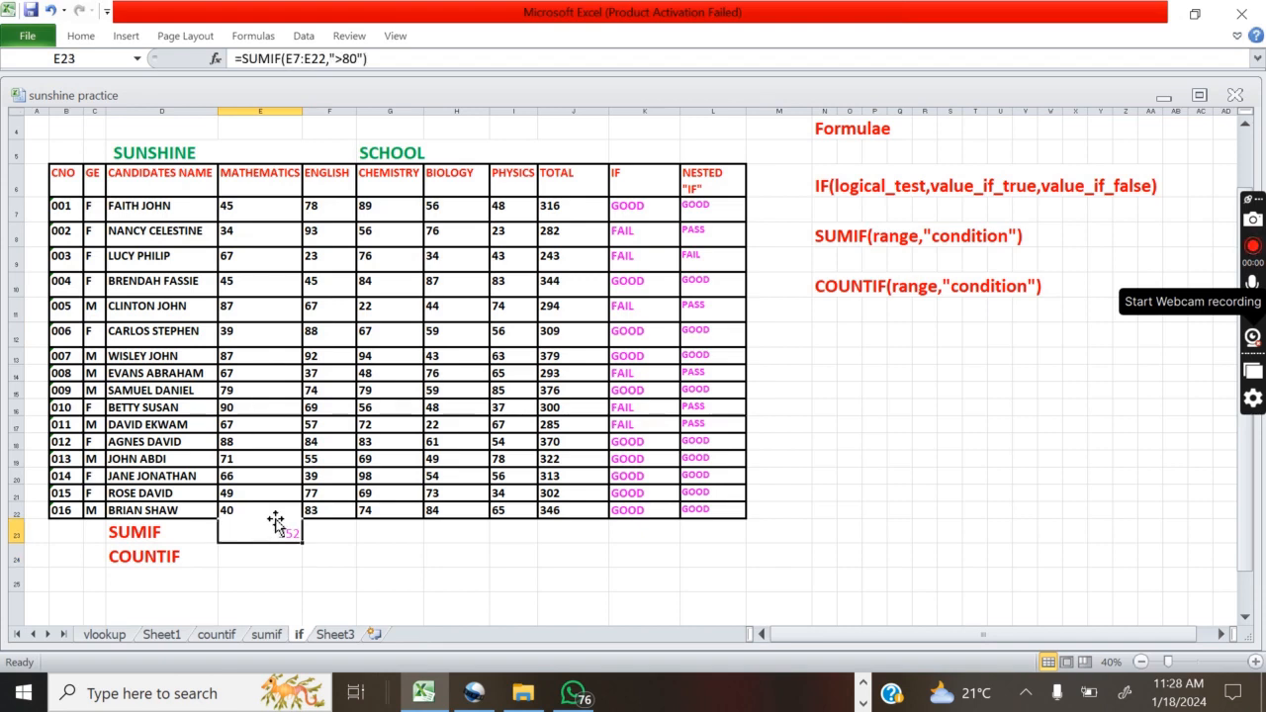
click(237, 446)
click(231, 410)
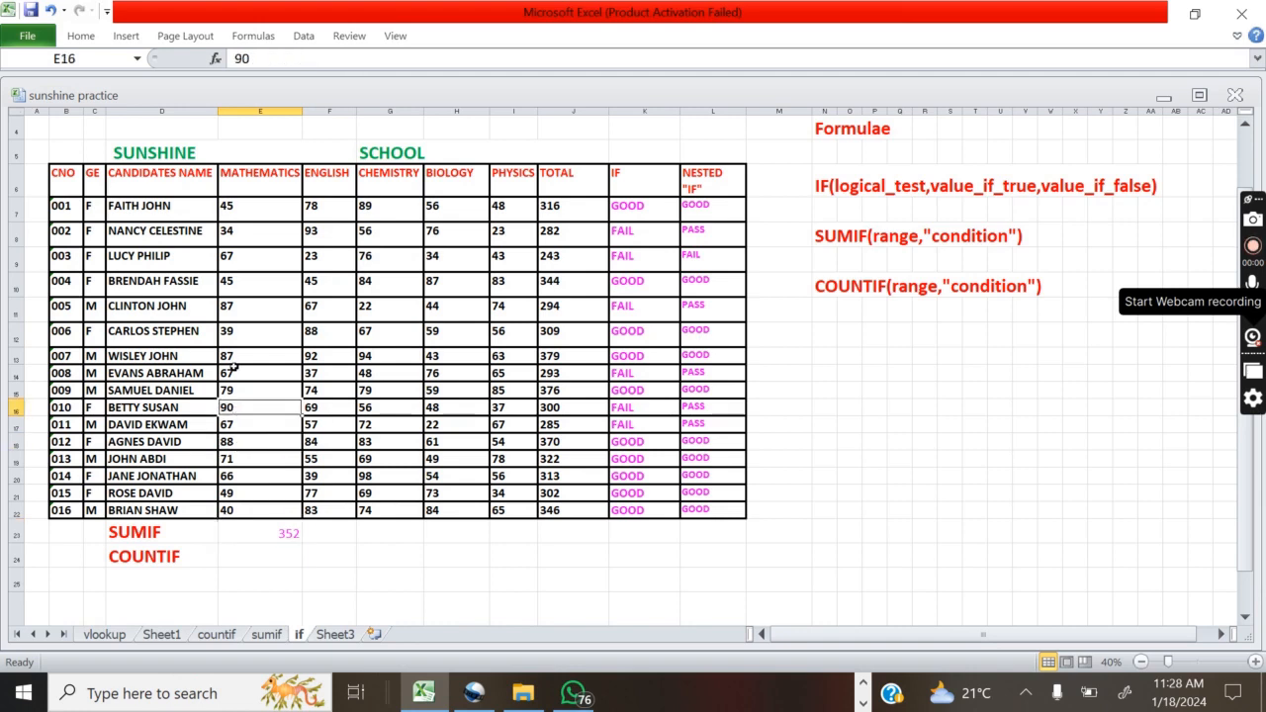
click(235, 358)
click(235, 311)
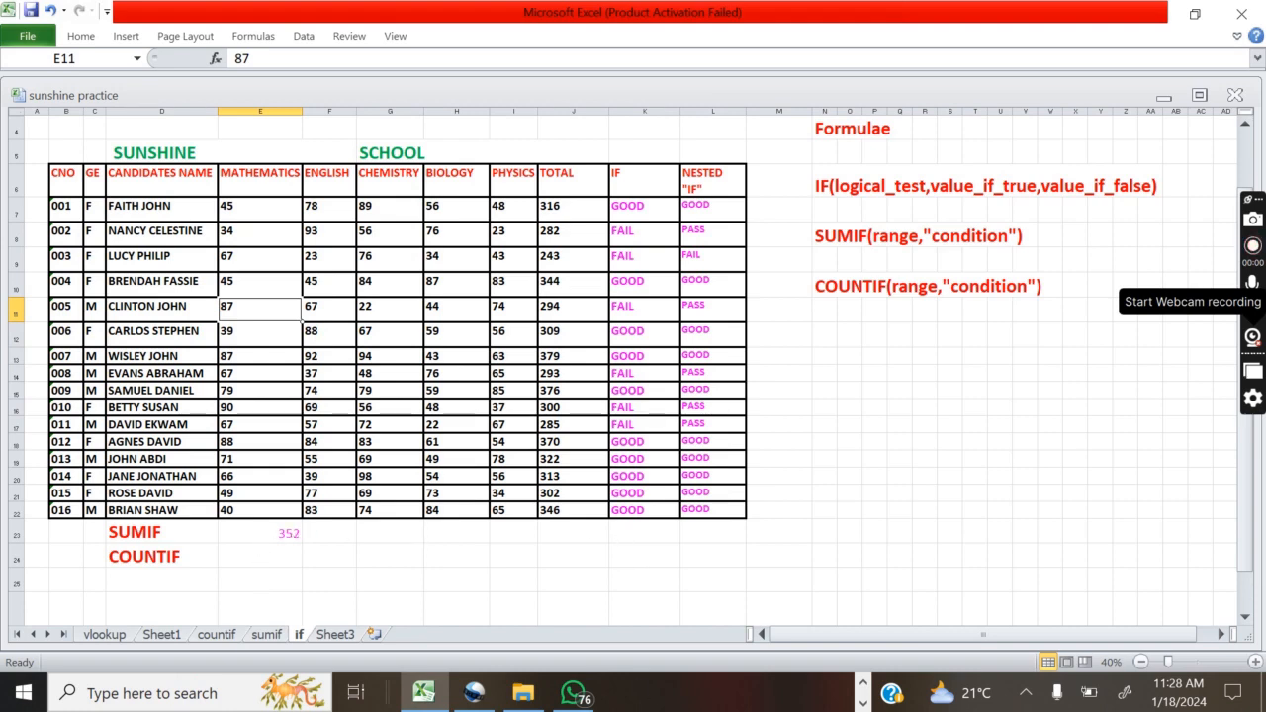
Step: Apply the magenta font color to cell E24 beside the COUNTIF label
click(273, 557)
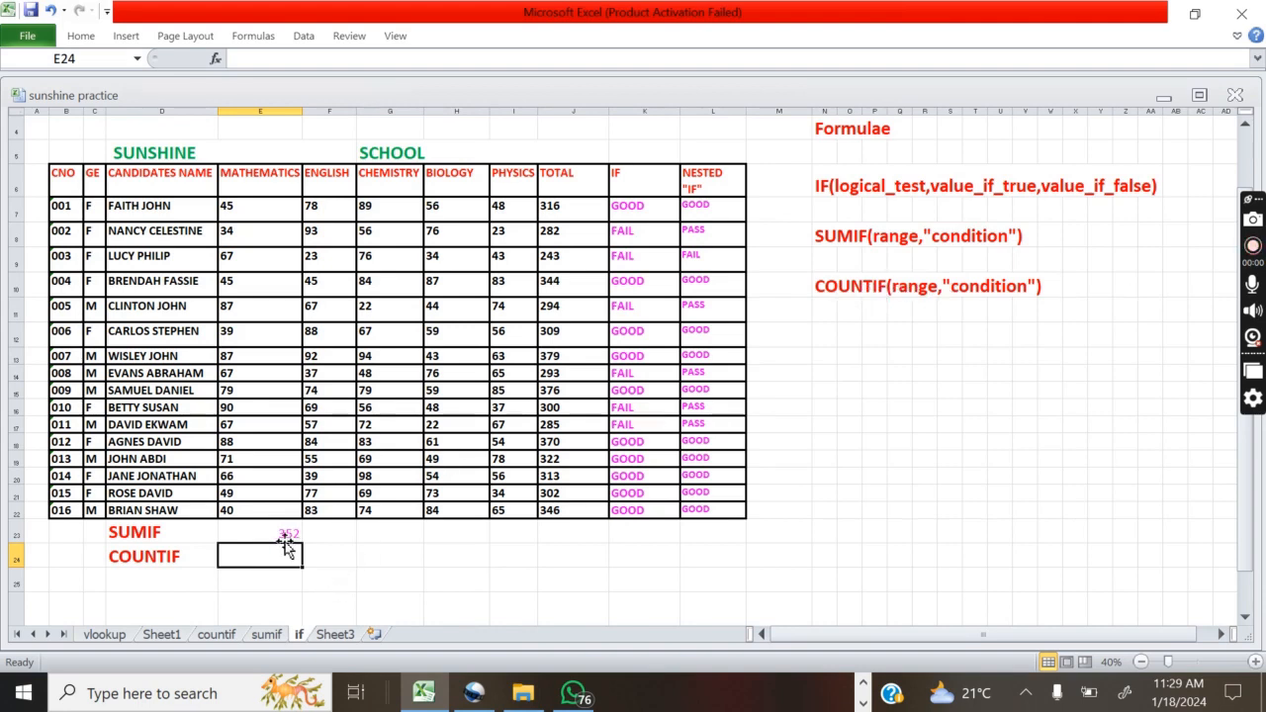
click(81, 35)
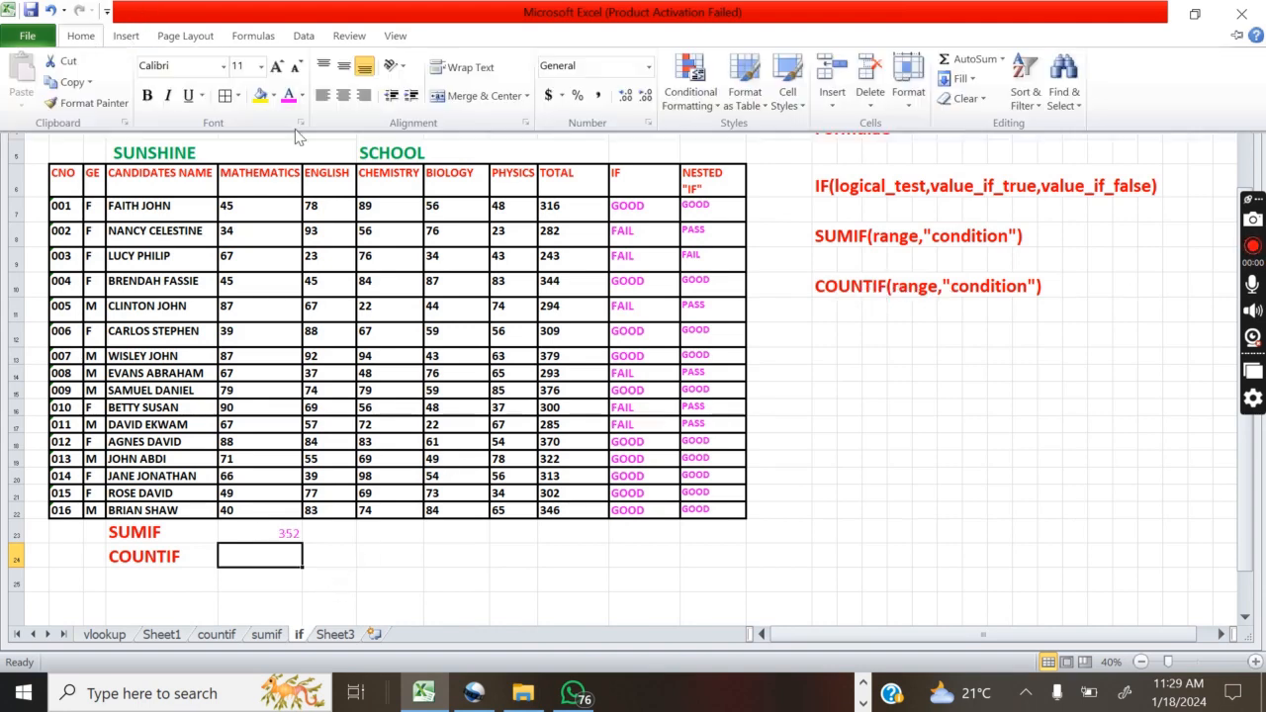
click(289, 97)
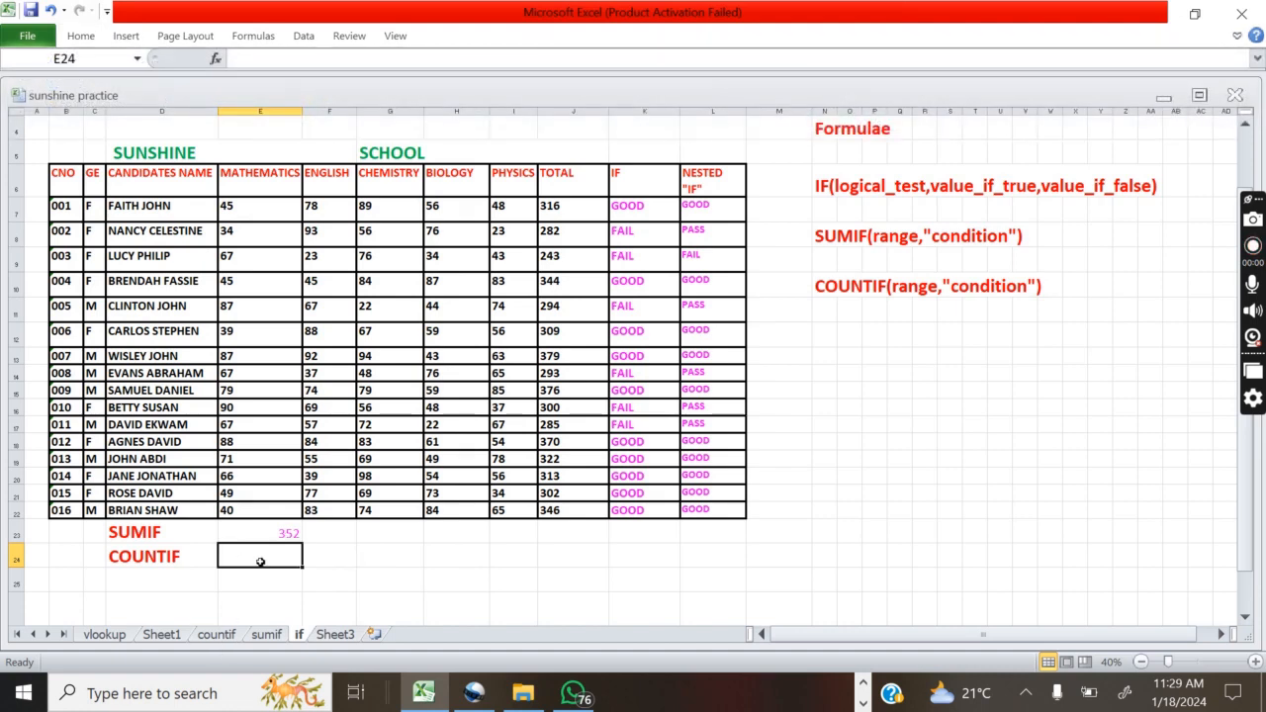
text(=)
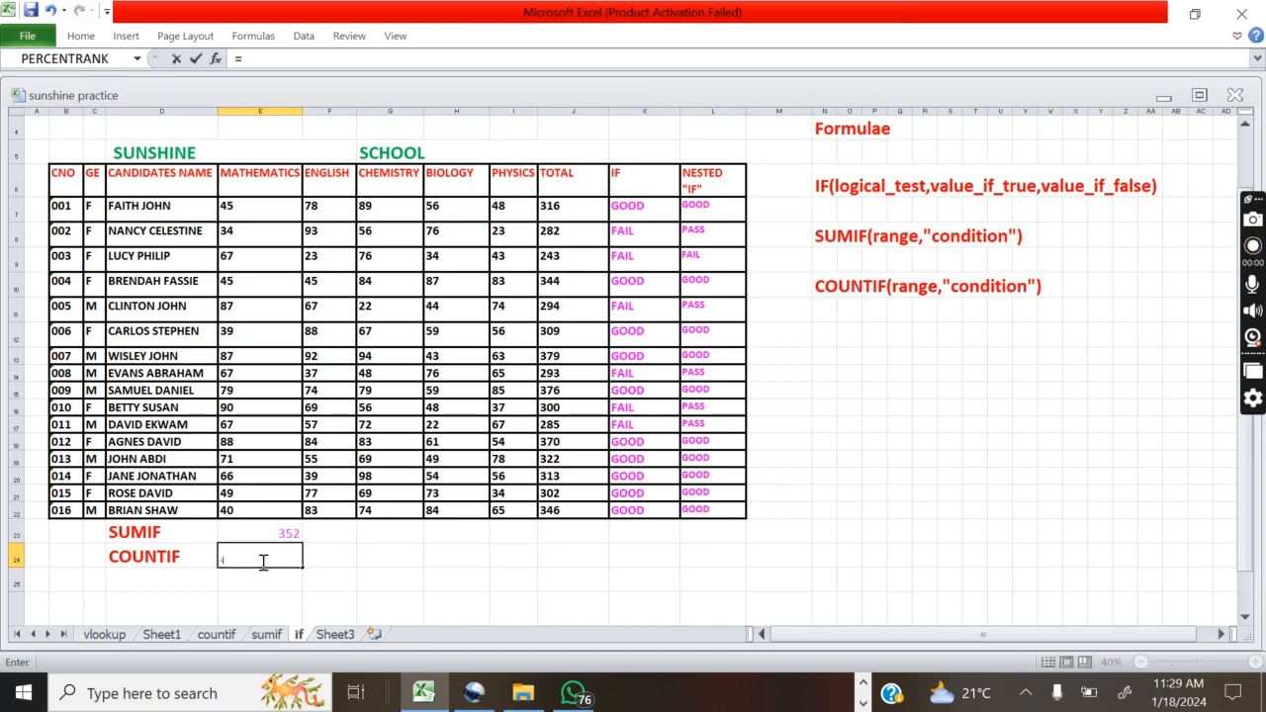
text(COUNT)
key(BackSpace)
key(BackSpace)
key(BackSpace)
key(BackSpace)
key(BackSpace)
key(BackSpace)
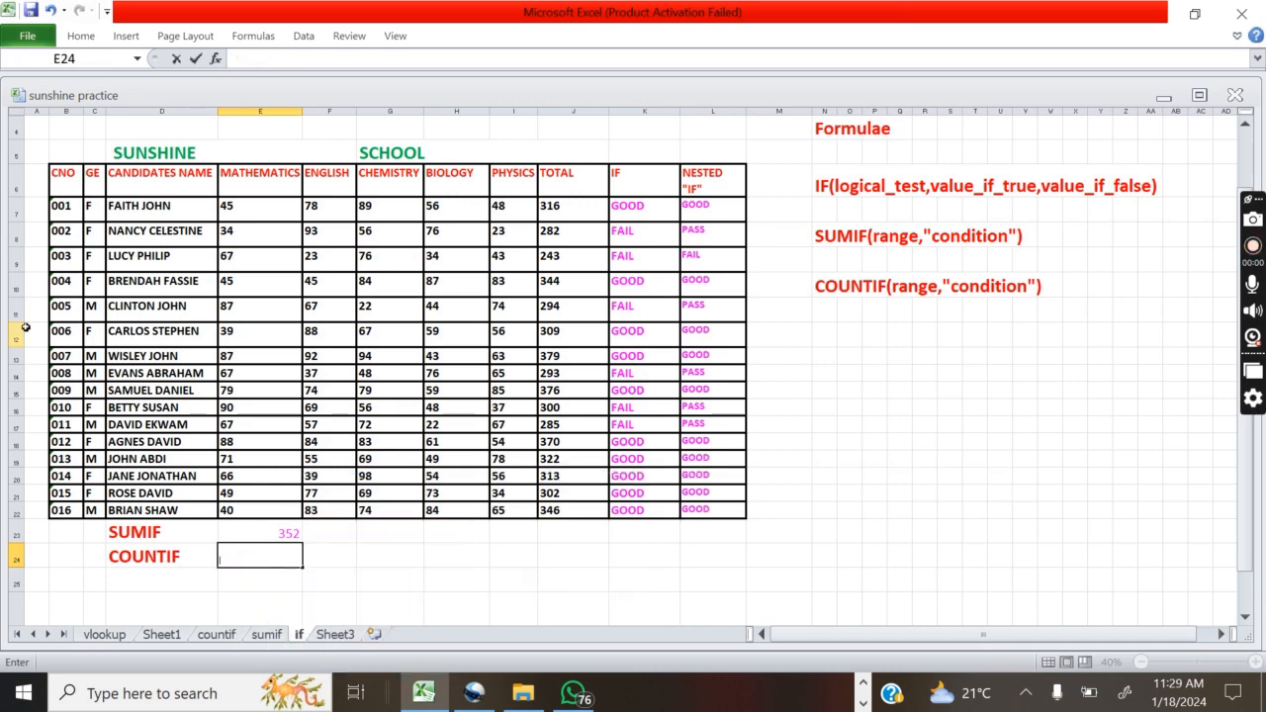
Step: Set the font size of cell E24 to 20
click(87, 38)
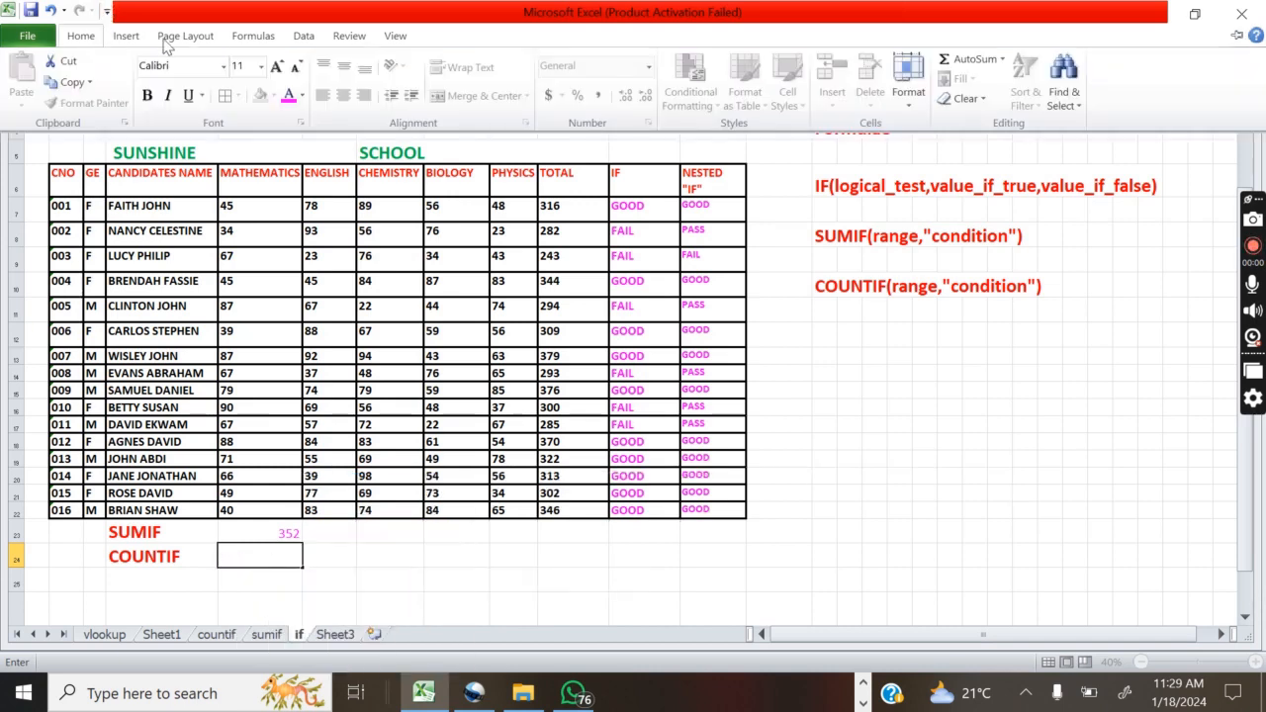
click(261, 66)
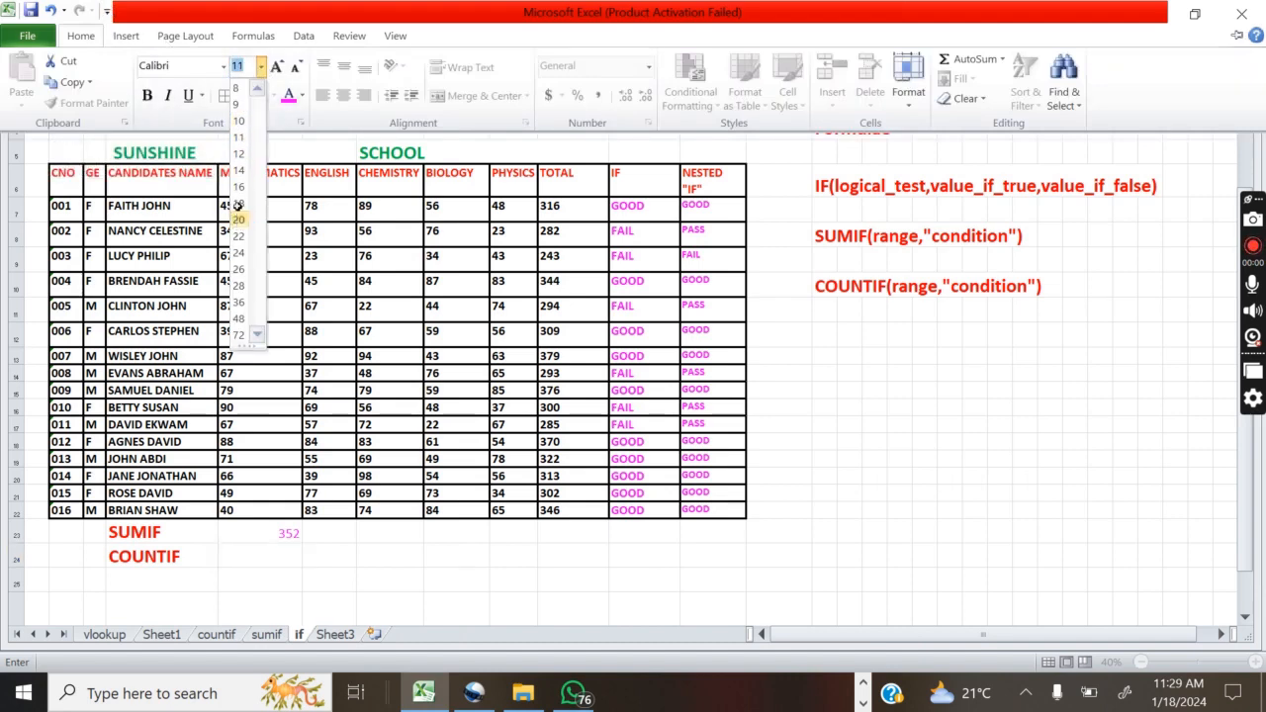
click(238, 219)
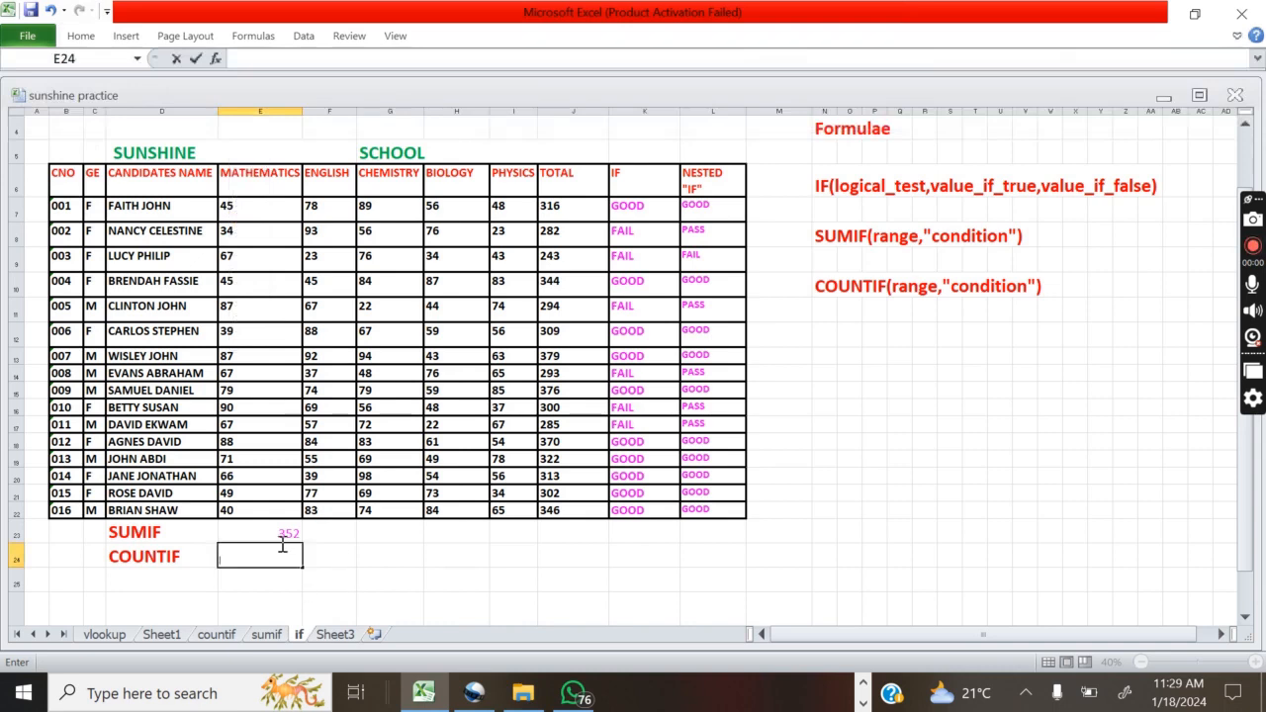
Step: Enter =COUNTIF() without arguments in E24 and return to editing the formula
text(=)
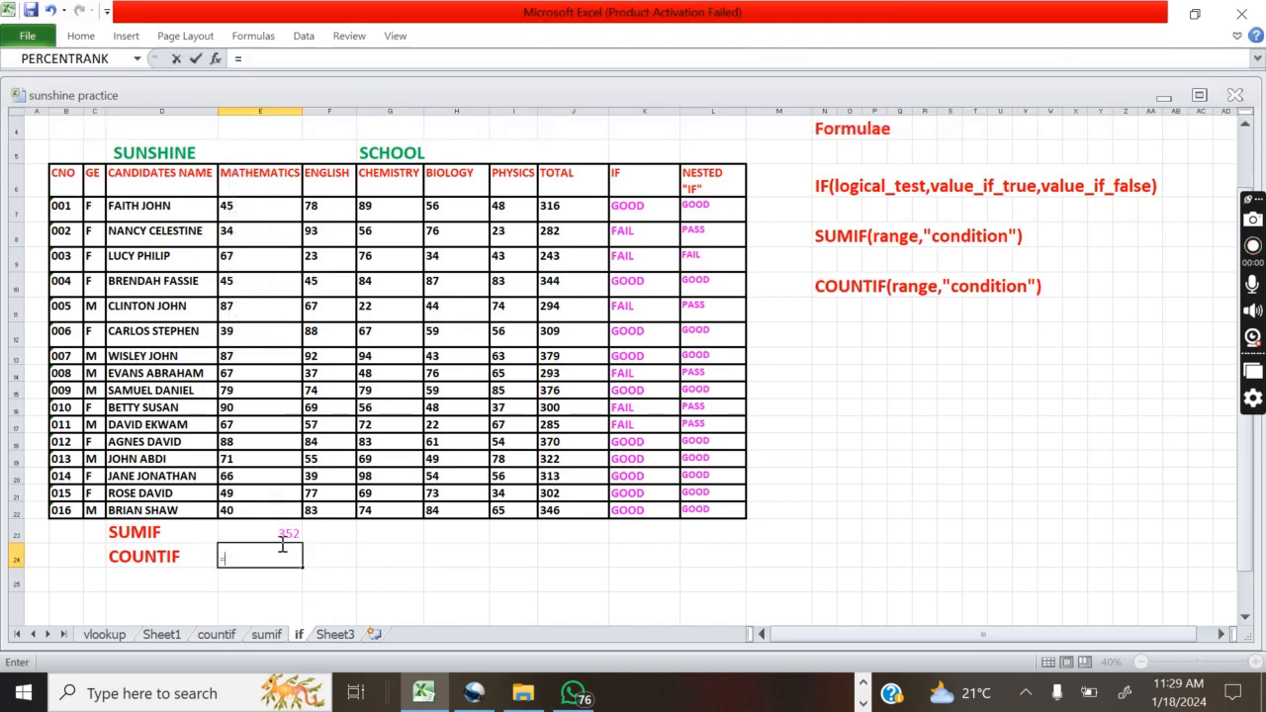
key(BackSpace)
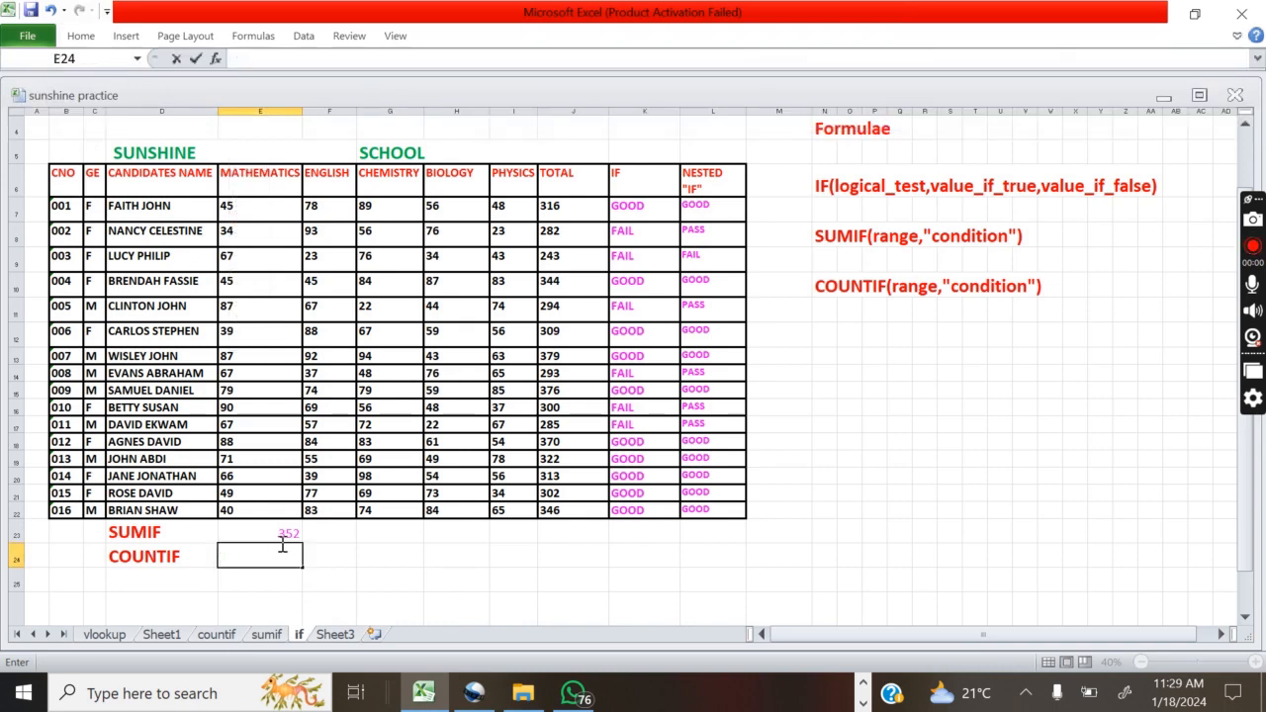
text(=)
key(BackSpace)
text(=)
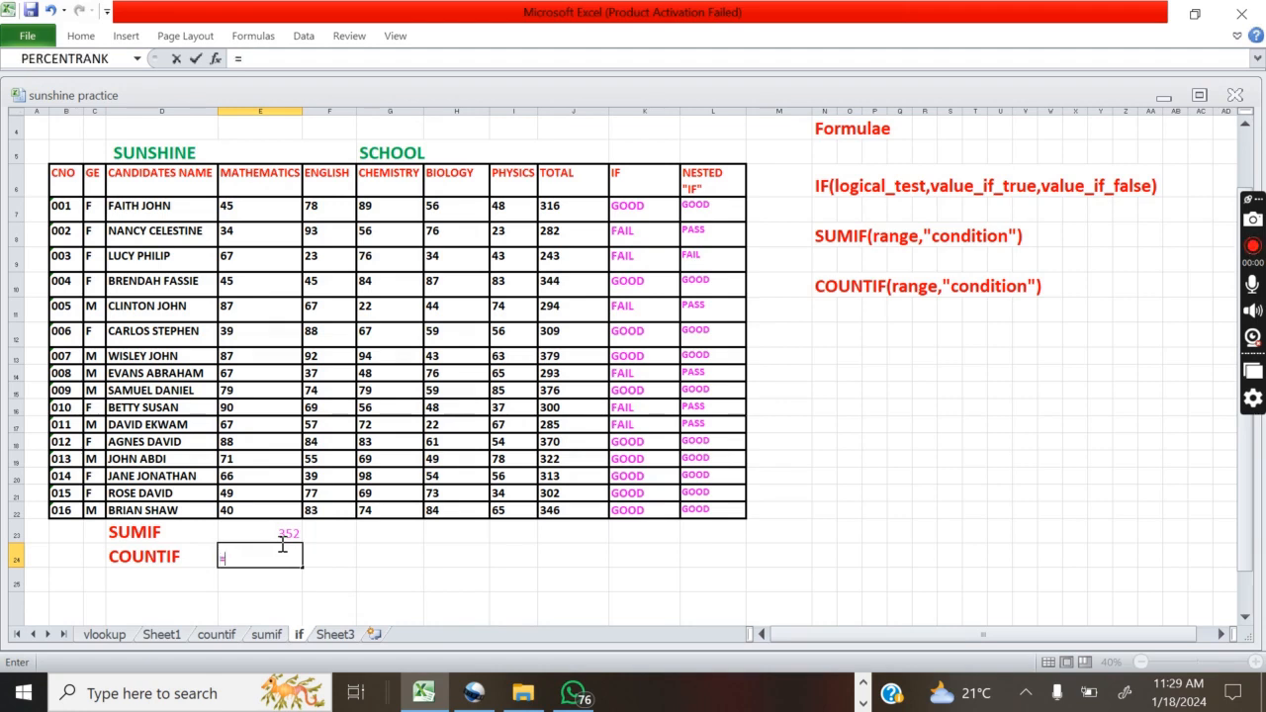
text(CO)
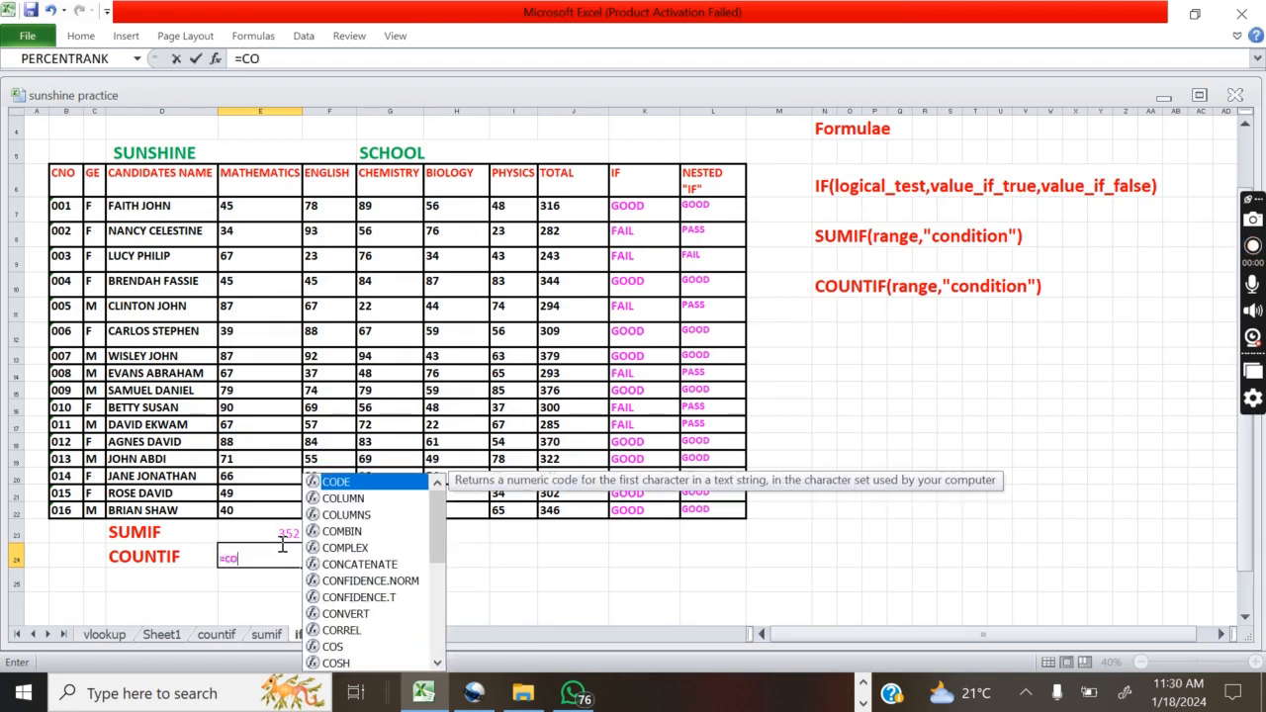
text(UNTIF)
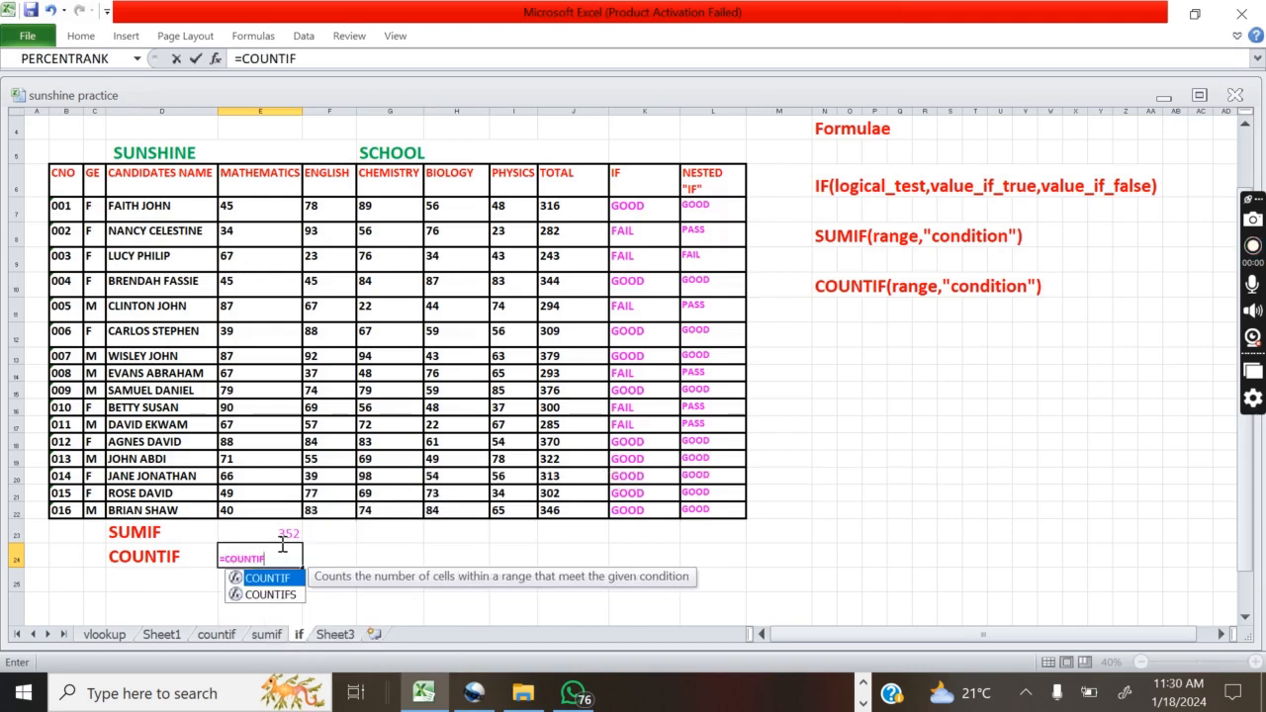
text(()
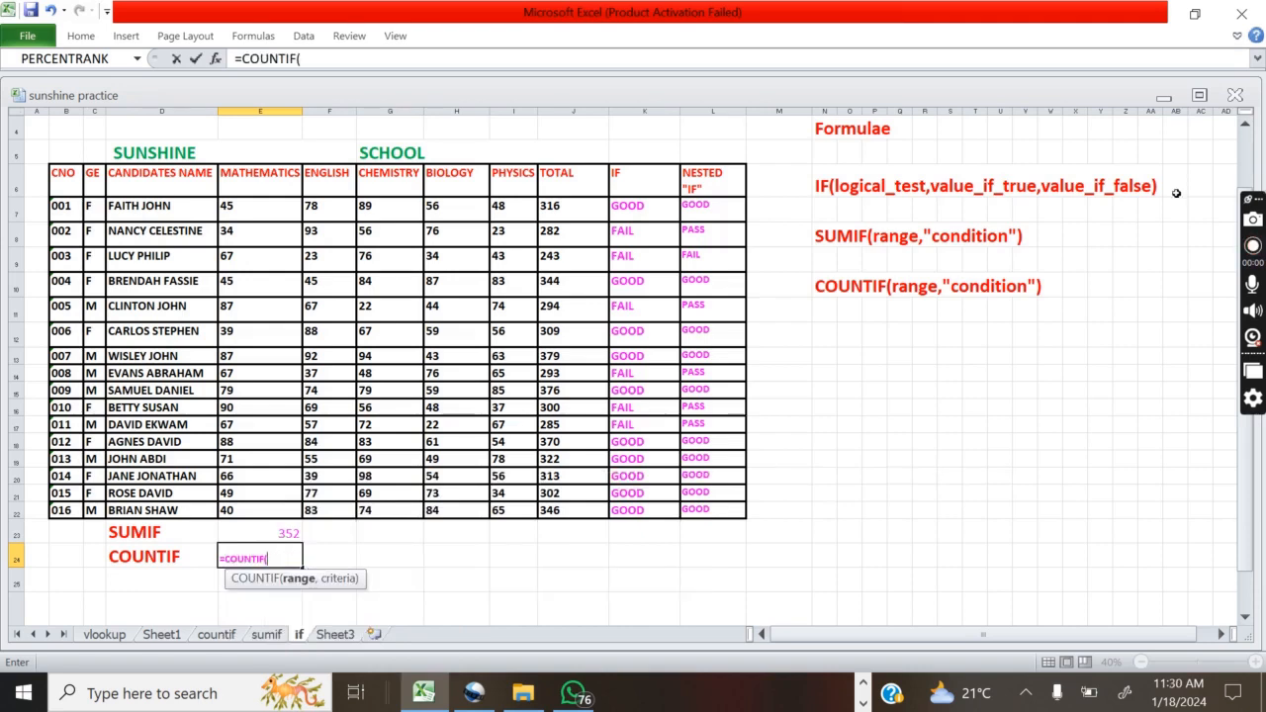
text())
key(Return)
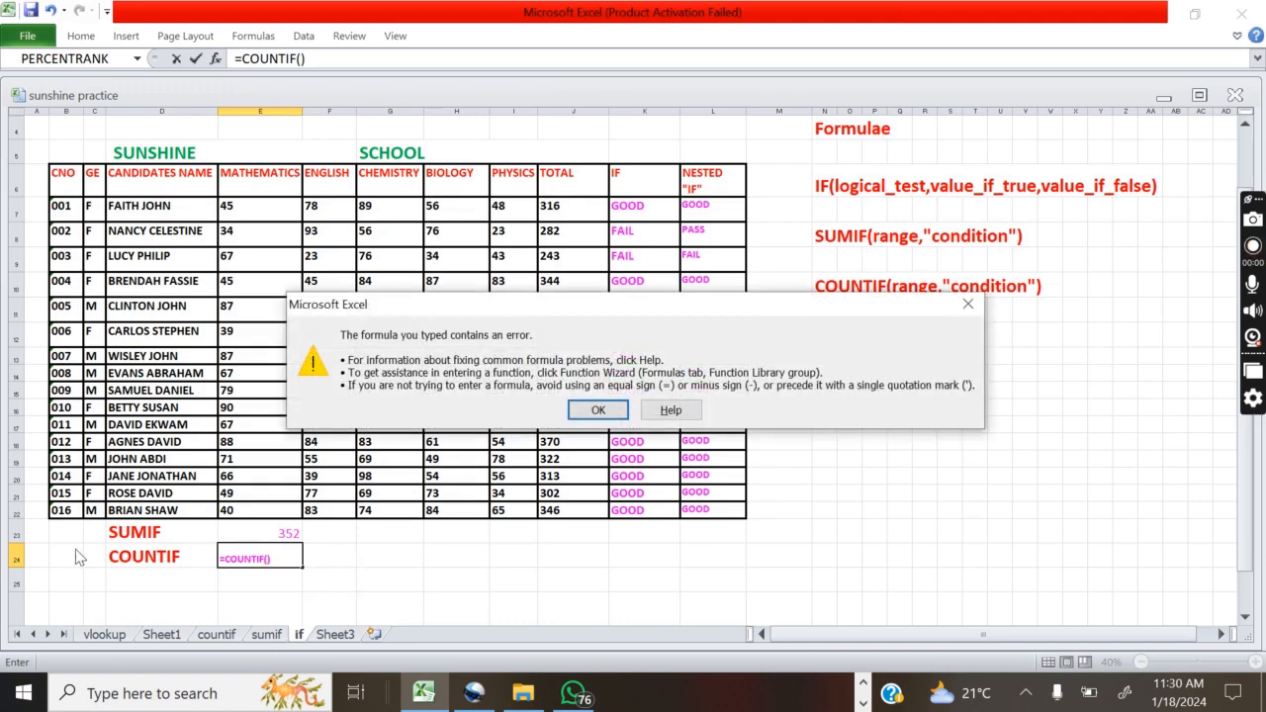
click(593, 411)
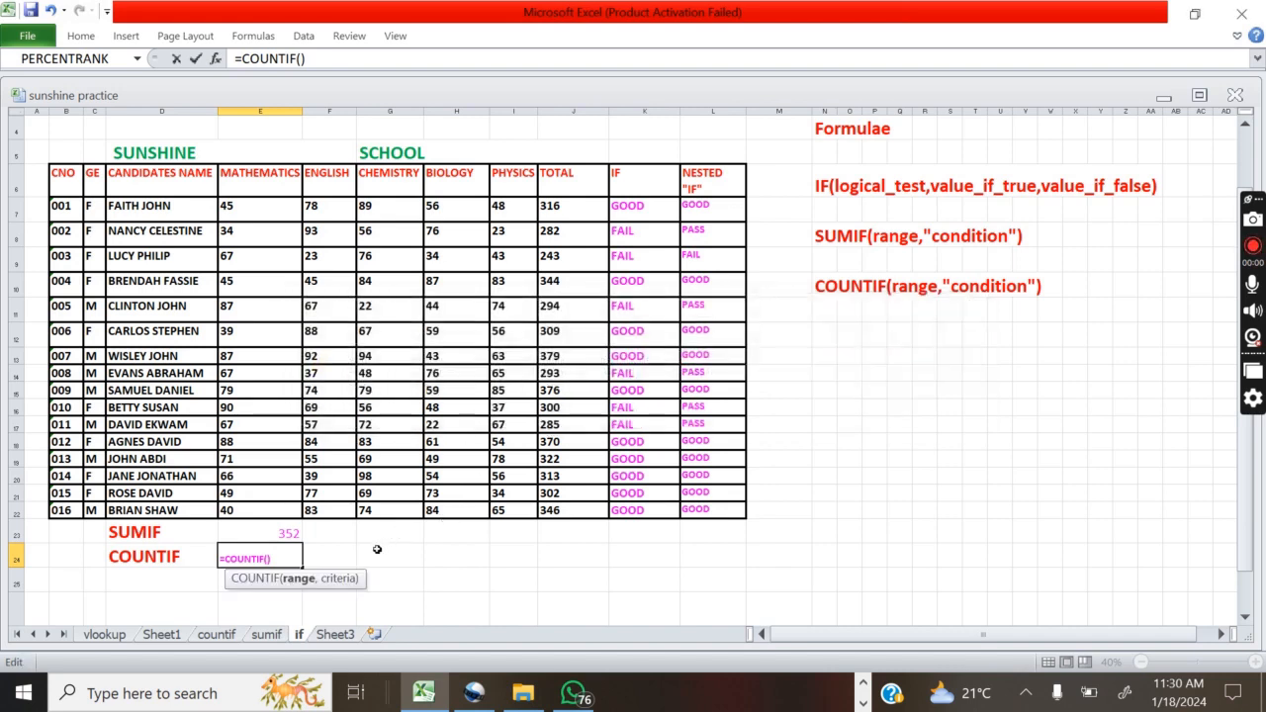
Step: Complete the COUNTIF formula in E24 with the Mathematics range E7:E22 and the condition ">80"
mouse_move(522, 692)
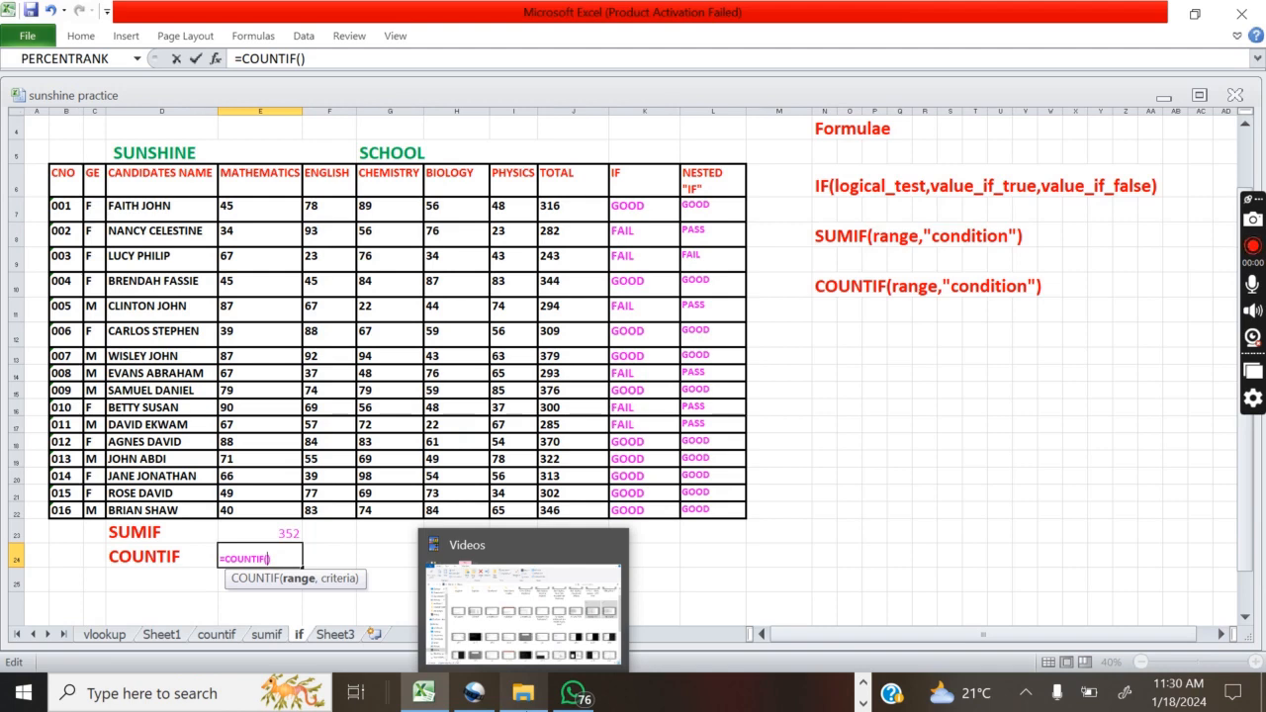
text(E)
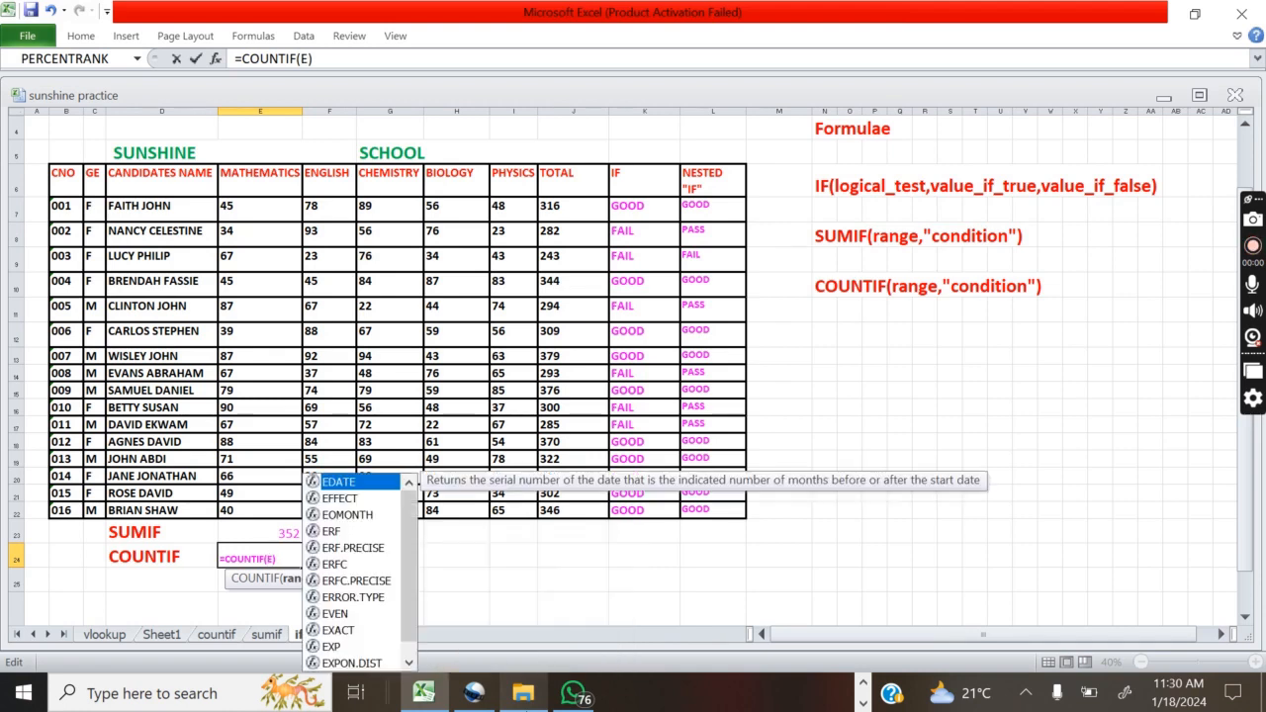
text(7)
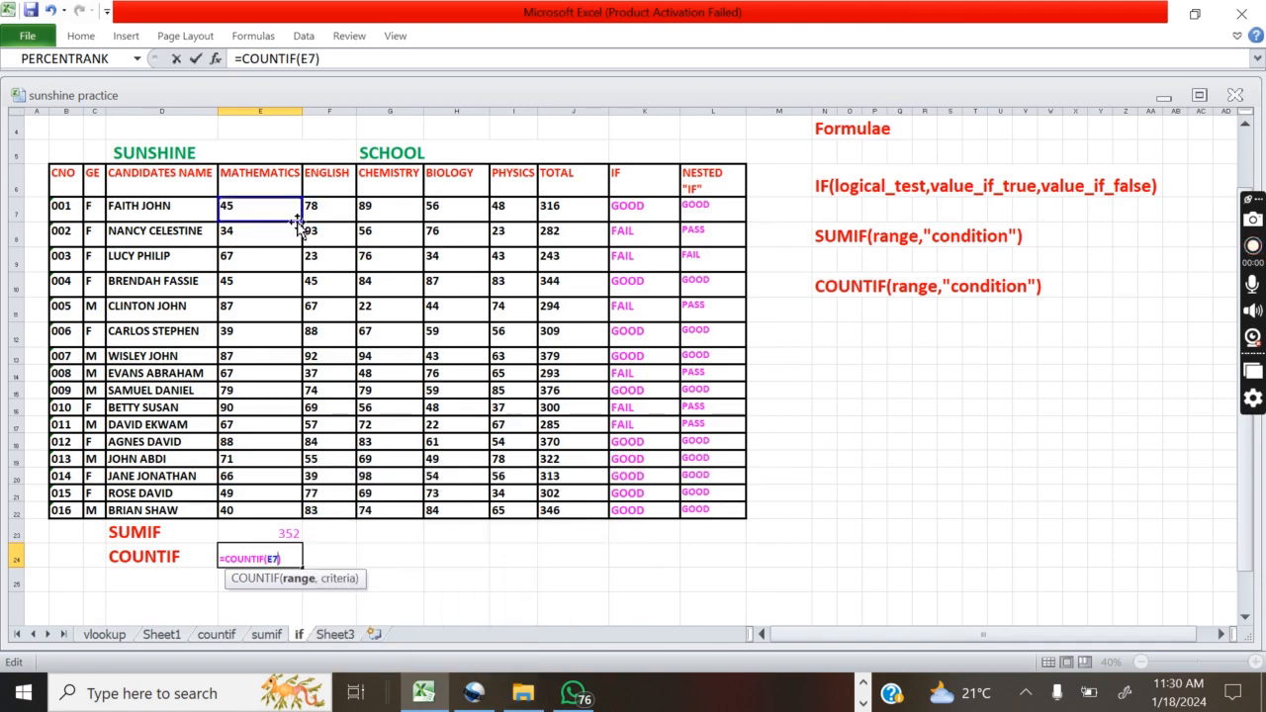
drag(305, 220, 309, 524)
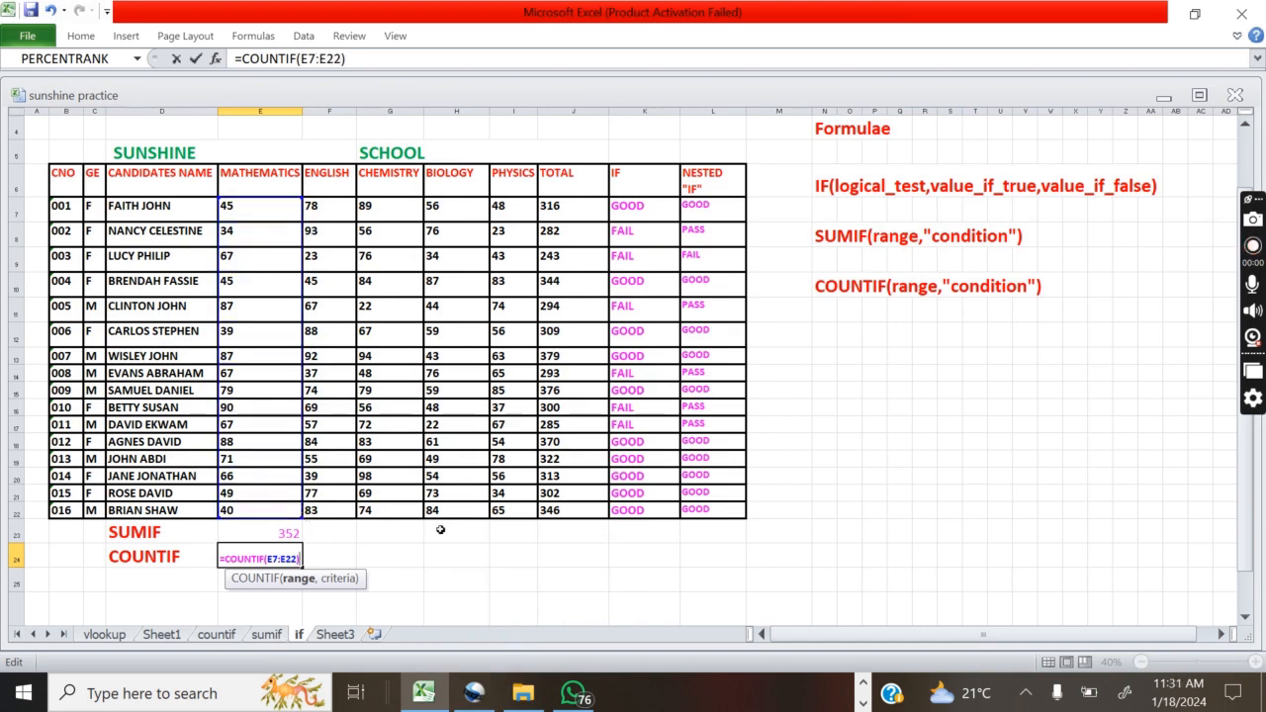
click(339, 60)
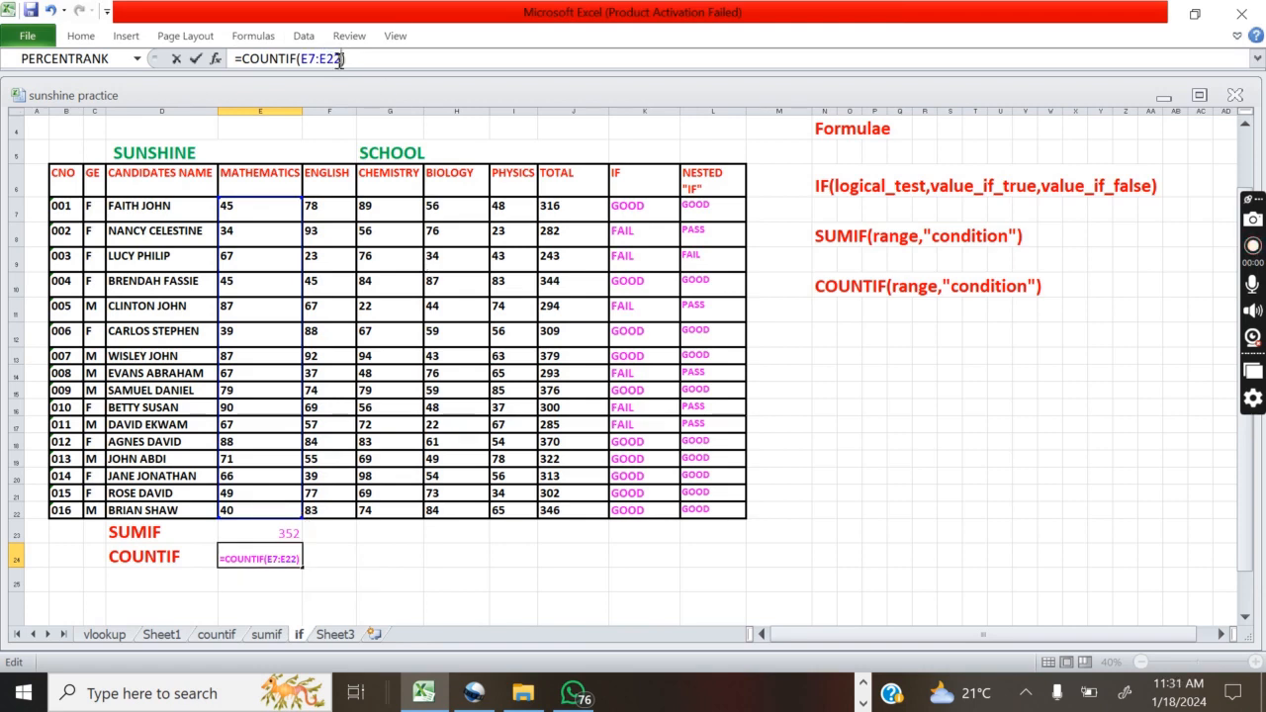
text(,)
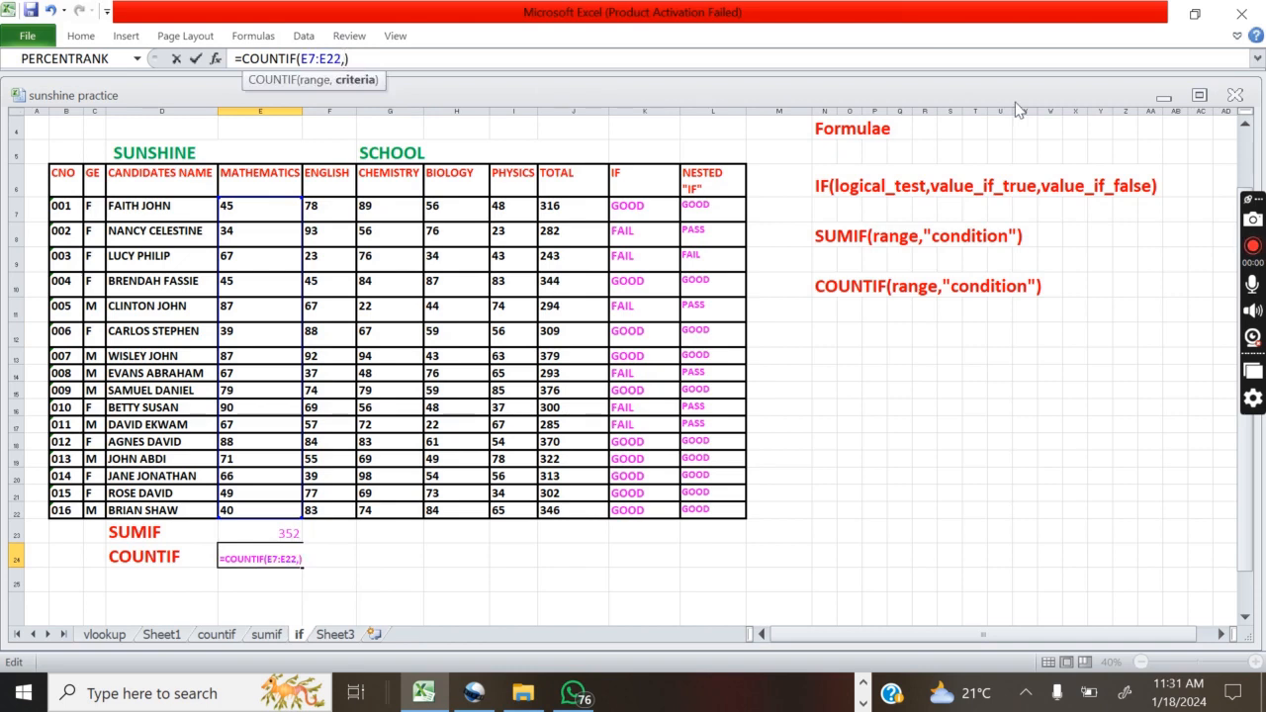
text(")
text(>80)
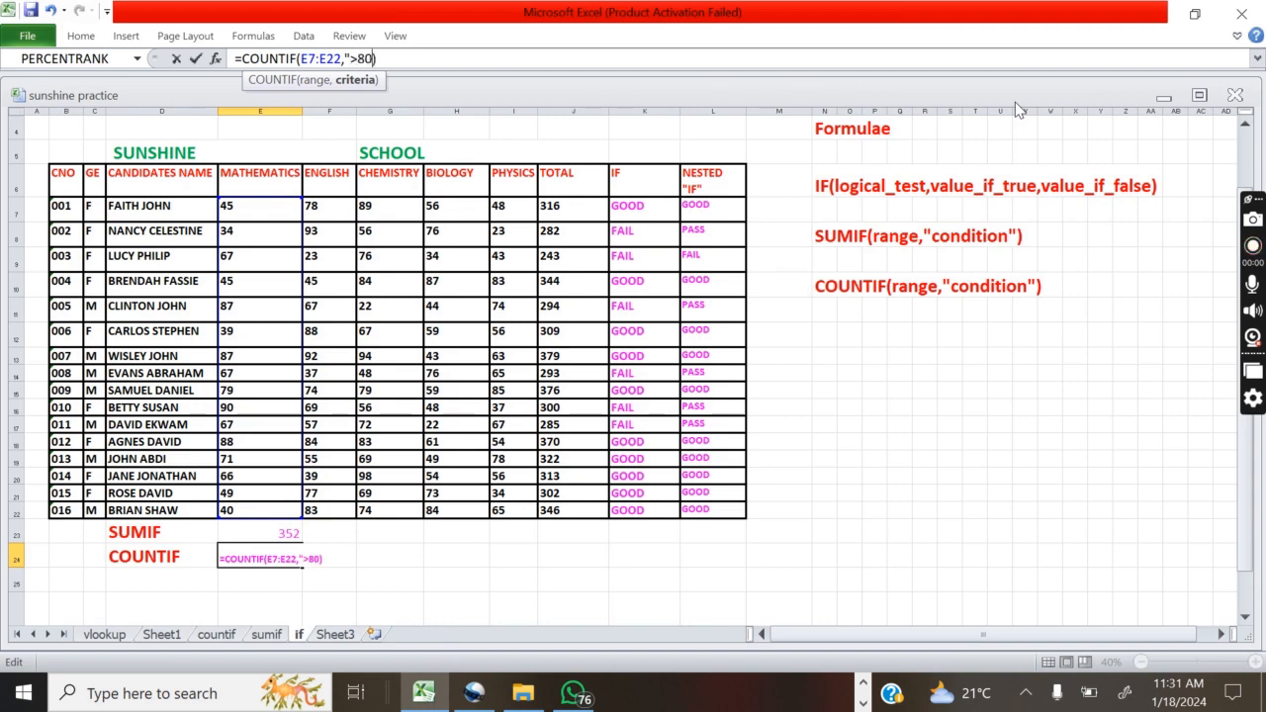
text("))
key(Return)
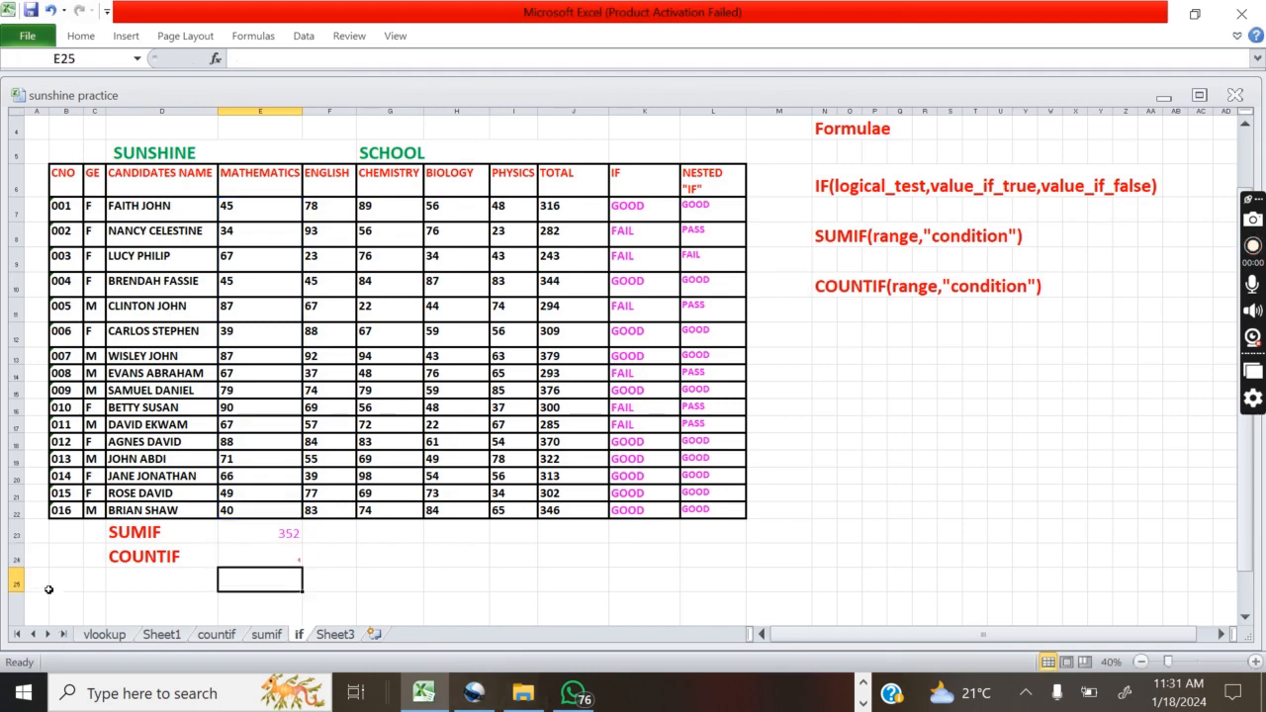
Step: Set the font size of the COUNTIF result in E24 to 24
click(263, 558)
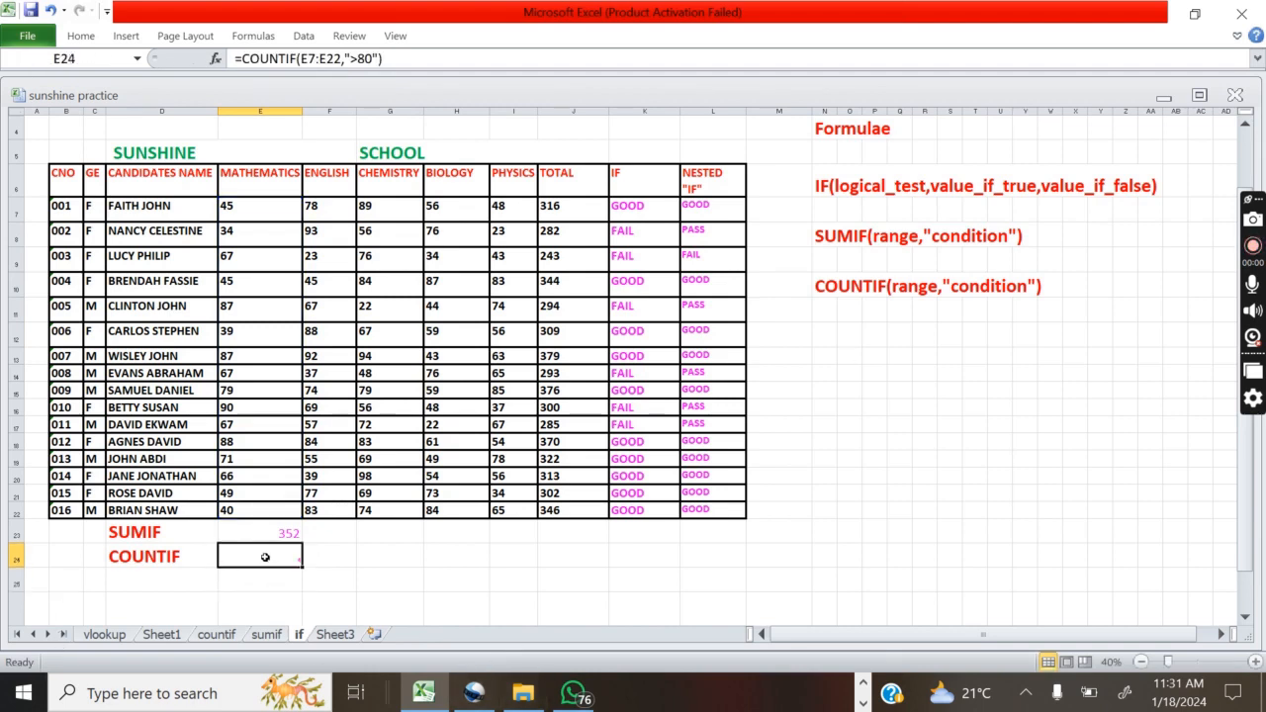
click(80, 36)
click(262, 67)
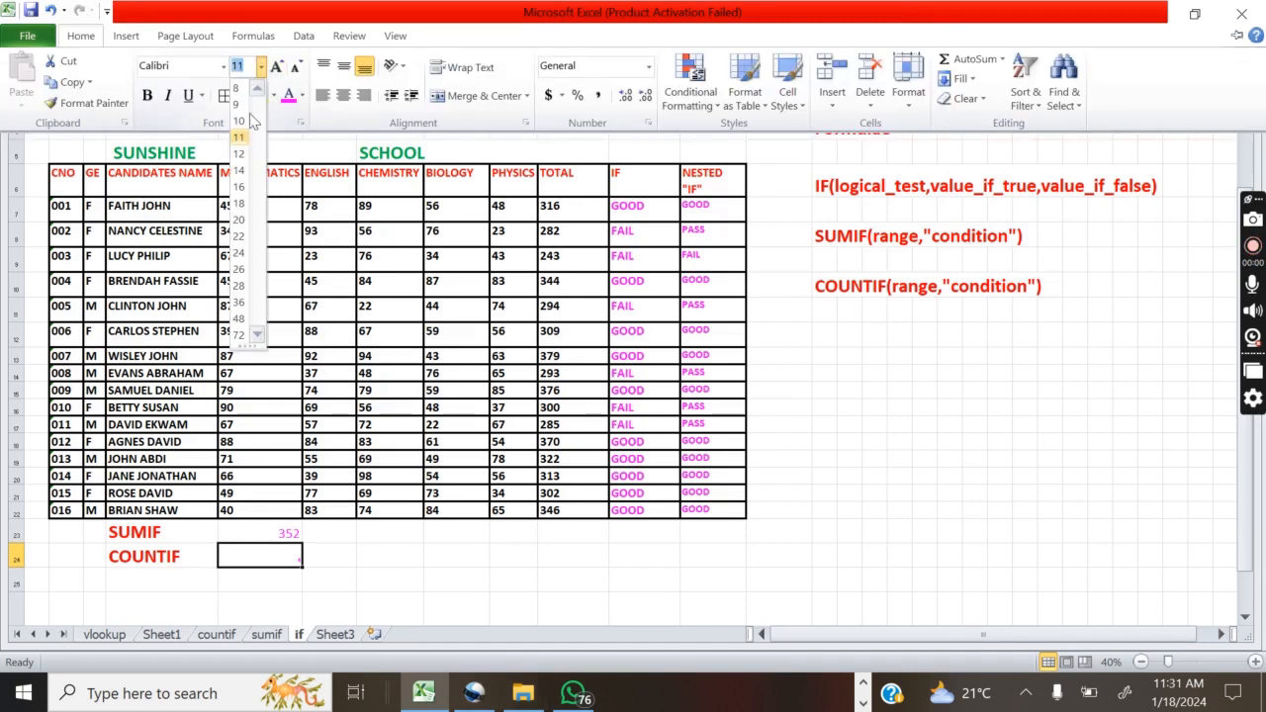
click(244, 254)
click(513, 556)
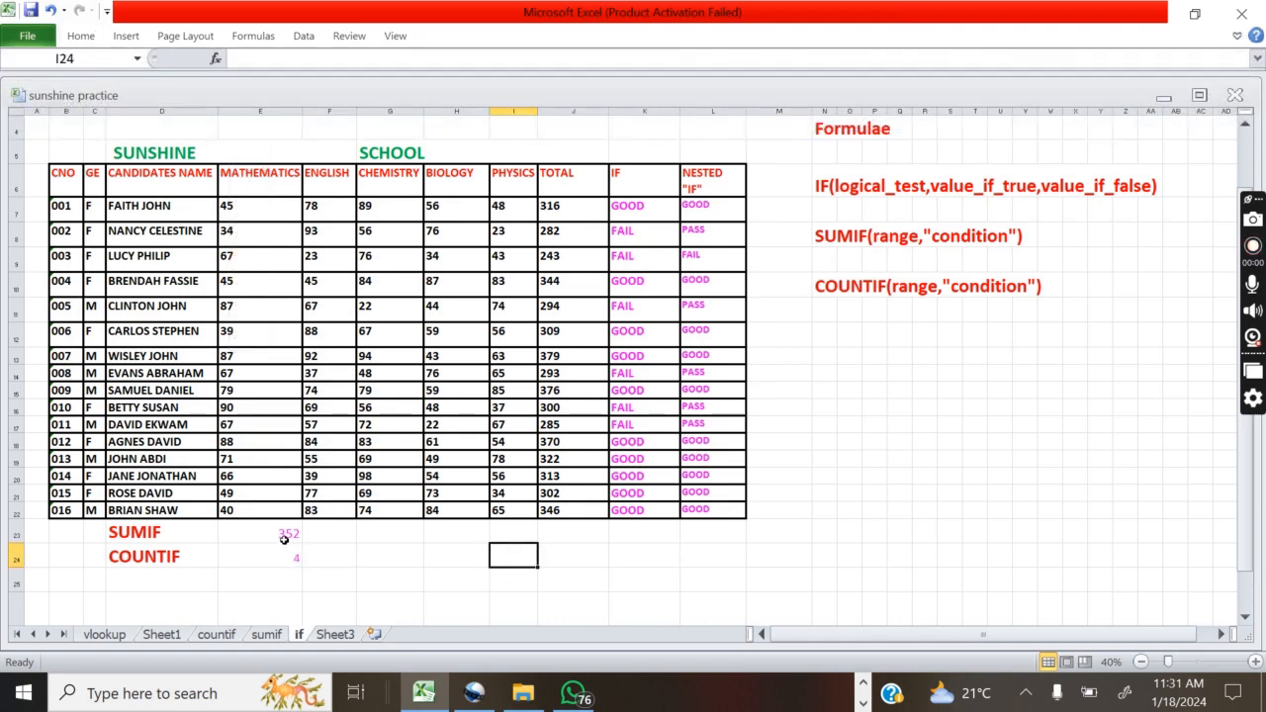
Step: Compare the Mathematics marks in E18, E16, E13 and E11 with the condition of the COUNTIF formula in E24
click(235, 442)
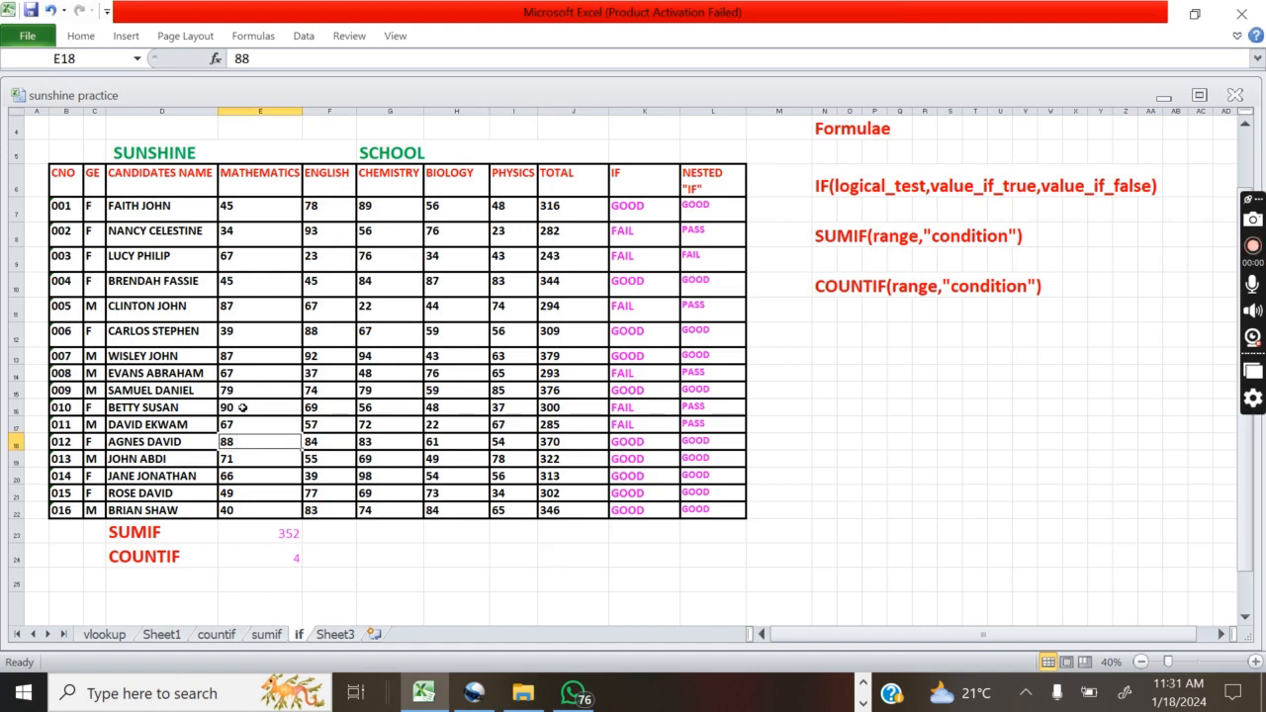
click(242, 408)
click(239, 358)
click(239, 308)
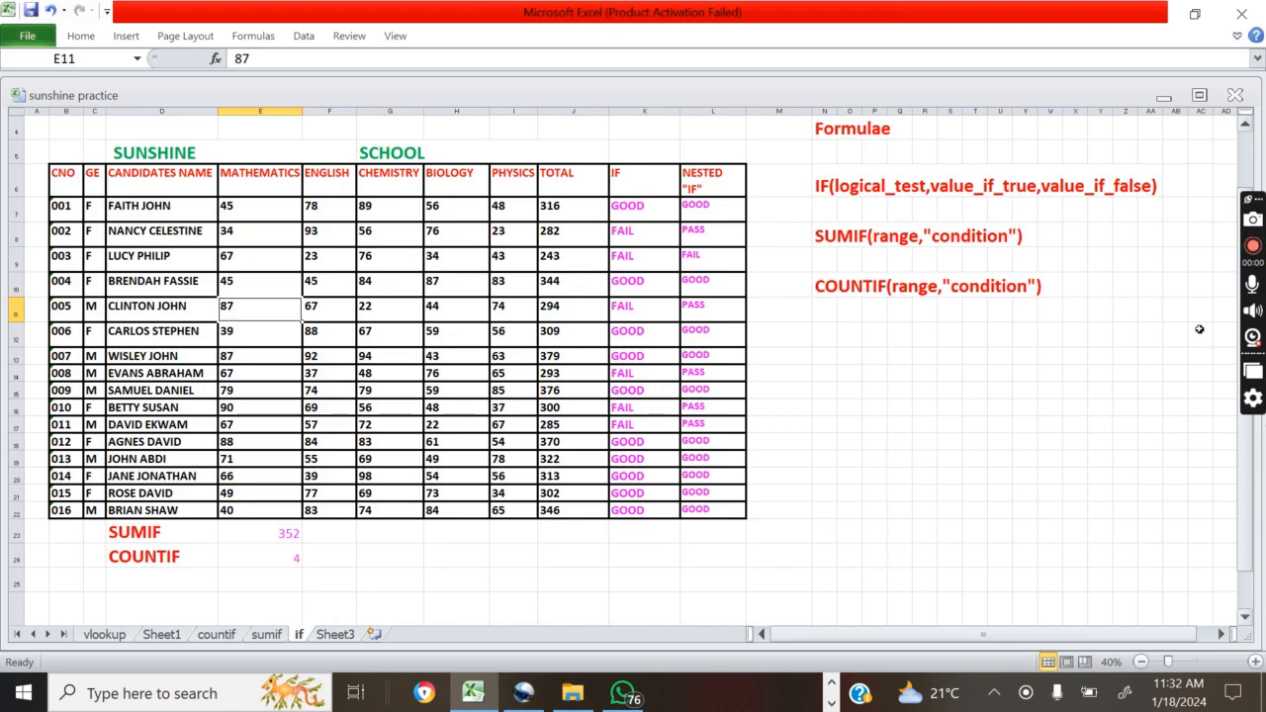
scroll(1113, 463, down, 3)
scroll(1102, 438, up, 3)
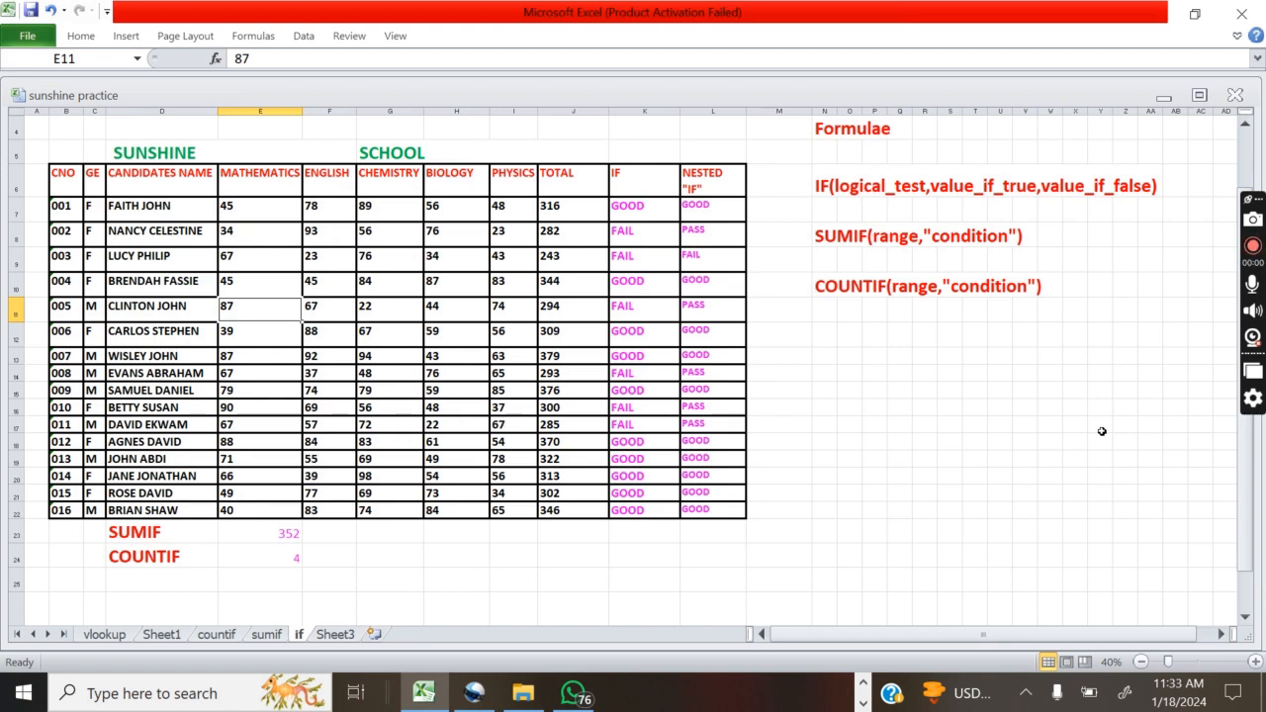
scroll(569, 297, down, 3)
scroll(572, 302, up, 3)
Step: Write a closing message starting with "THANK YOU FOR" in cell D26 below the COUNTIF row
scroll(571, 303, down, 4)
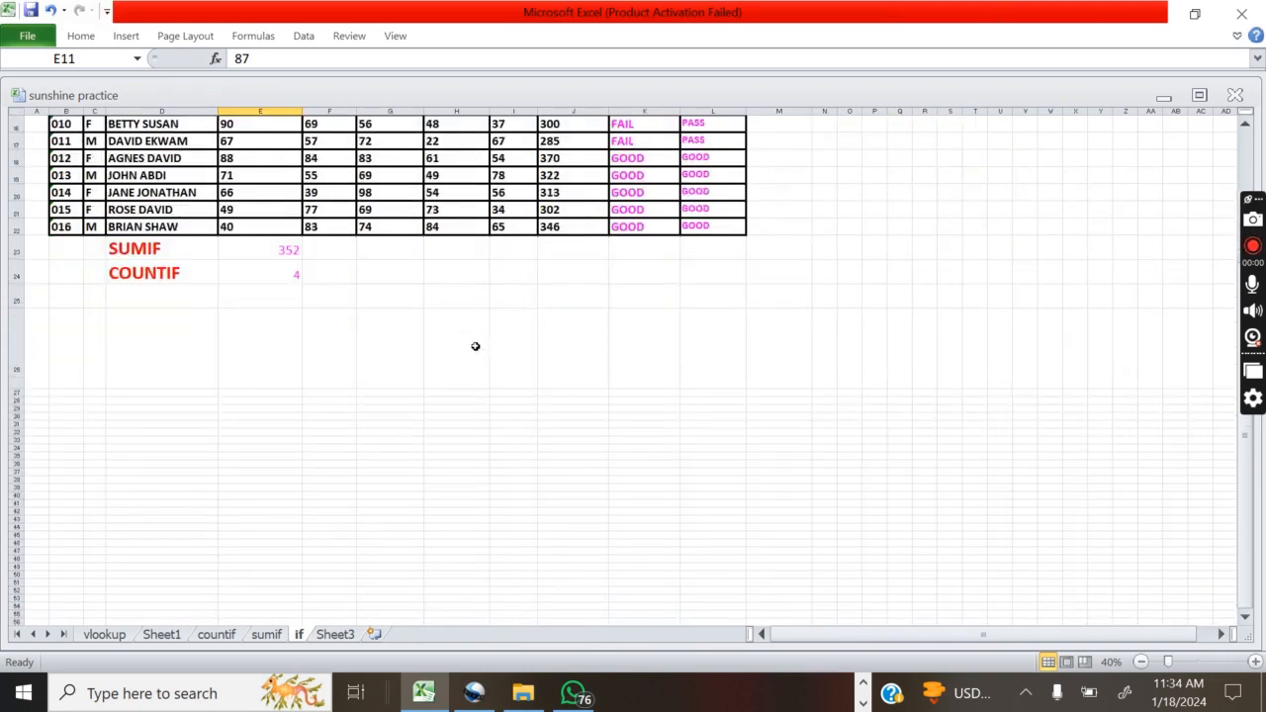
click(171, 343)
text(THANK YOU FOR)
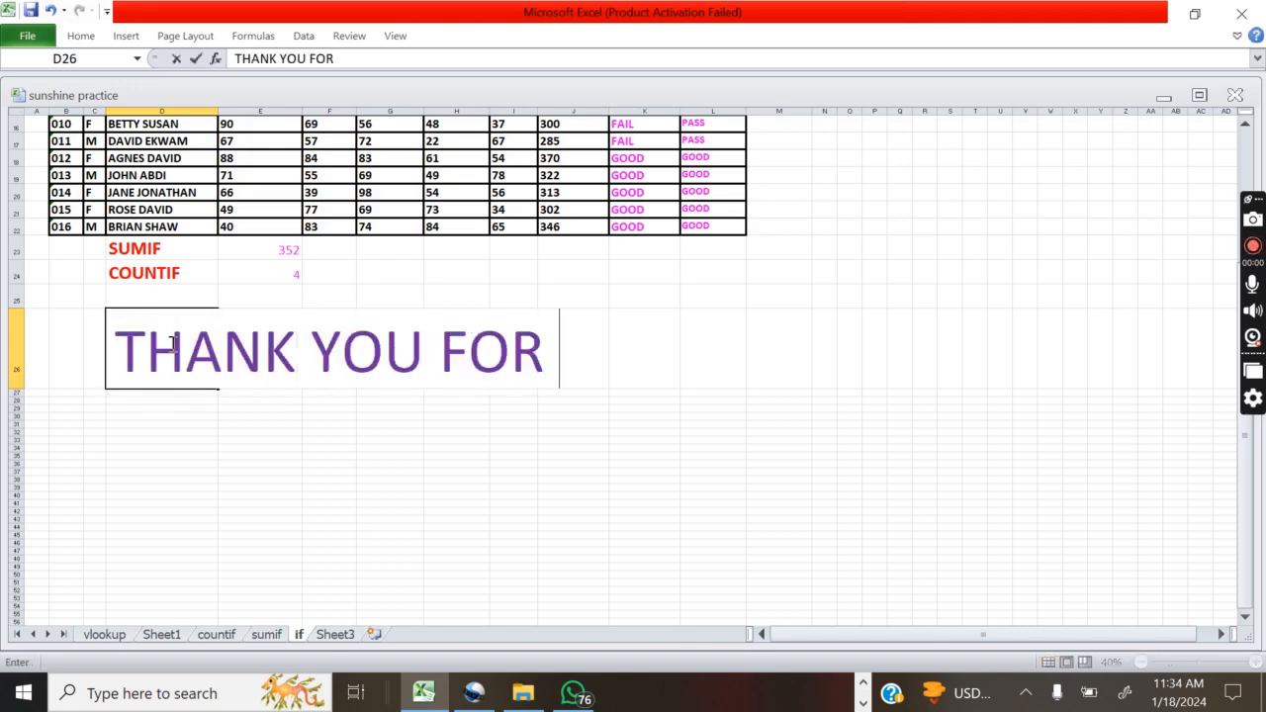